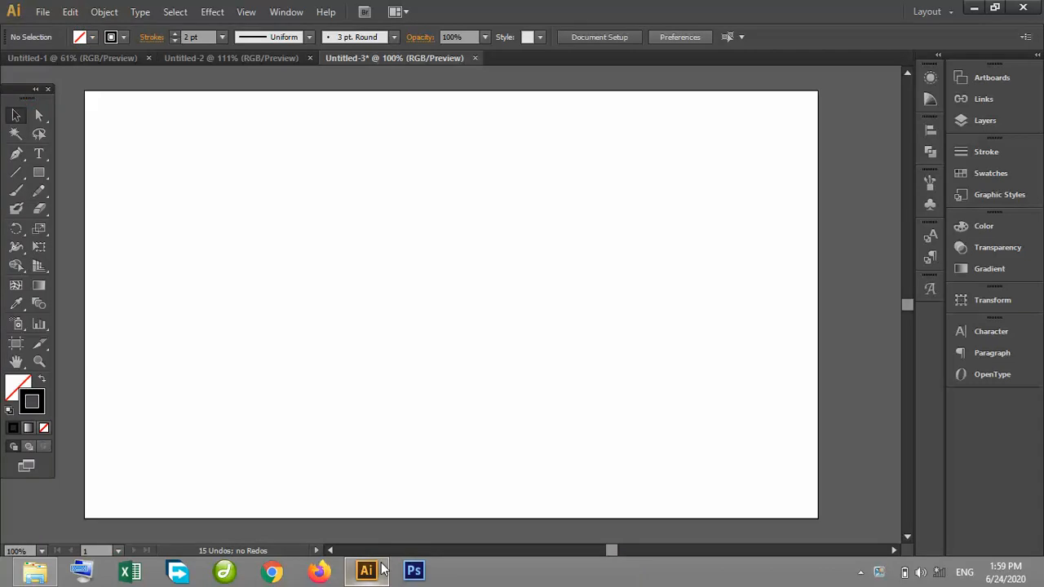
Step: Place the b12 photo from the desktop into the blank Untitled-3 document
click(974, 7)
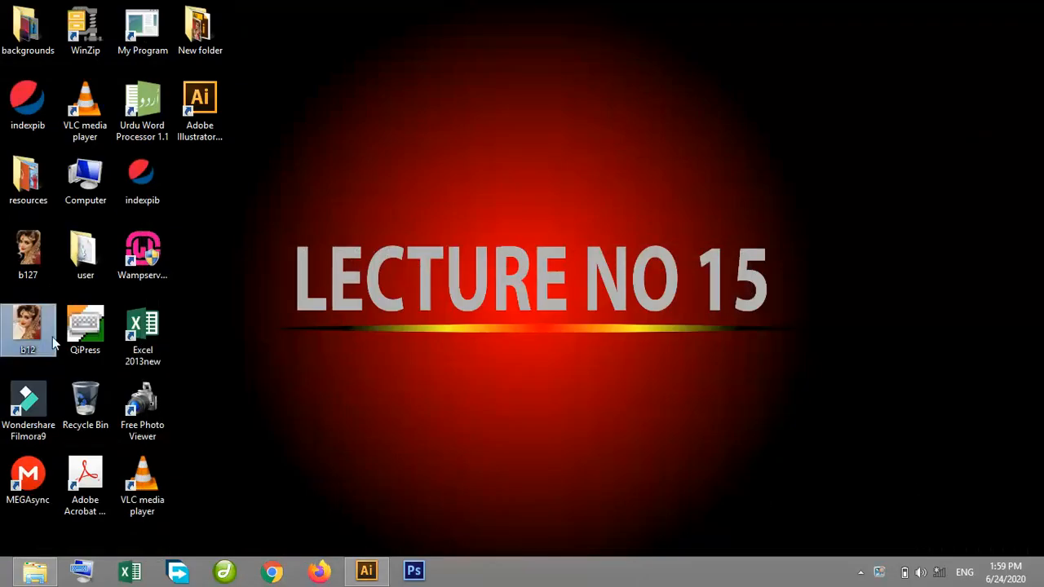
click(366, 571)
drag(424, 287, 425, 287)
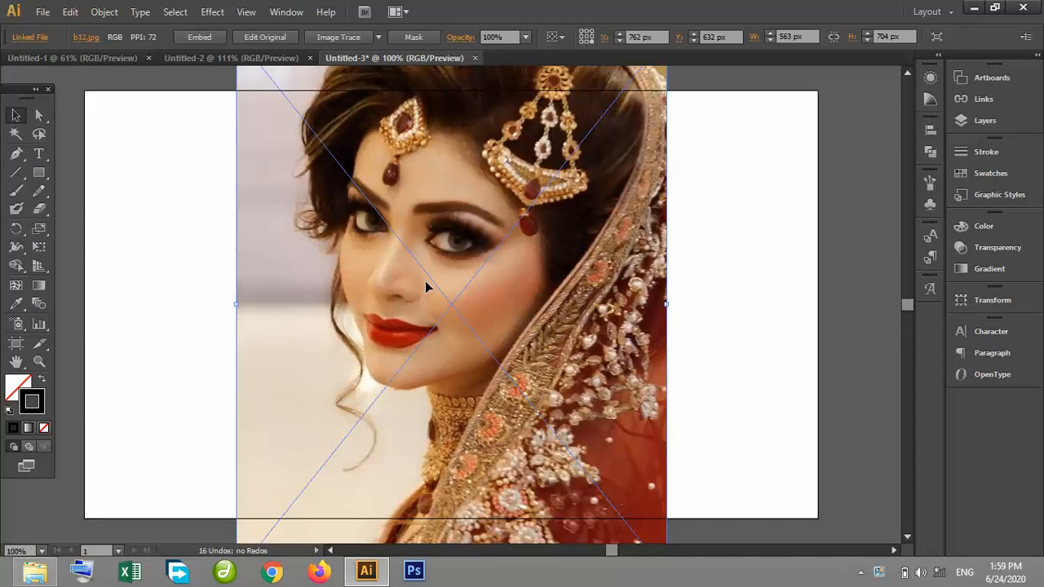
Step: Scale the photo down to about 401 × 502 px and position it within the artboard
drag(551, 183, 551, 276)
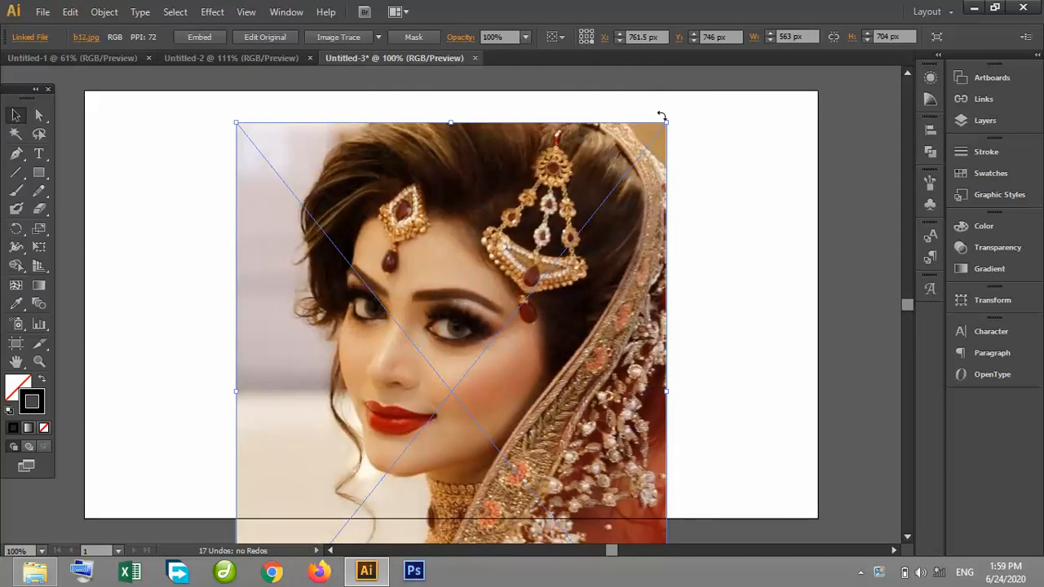
drag(664, 126, 608, 195)
drag(511, 264, 523, 159)
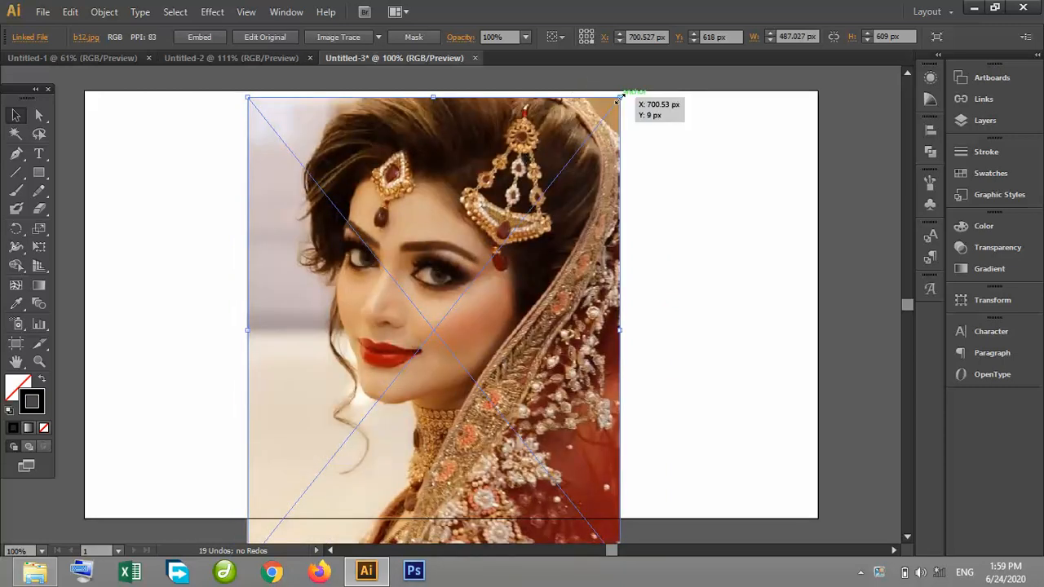
drag(620, 98, 583, 178)
drag(413, 312, 436, 238)
click(670, 243)
click(454, 243)
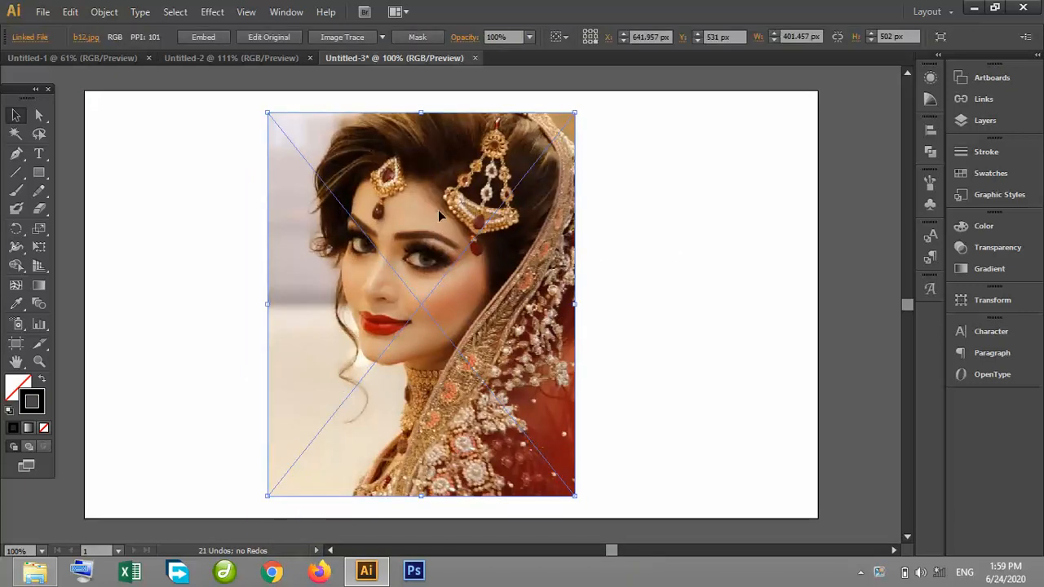
Step: Open the Effect Gallery for the photo and choose the Photocopy filter from the Sketch group
click(215, 15)
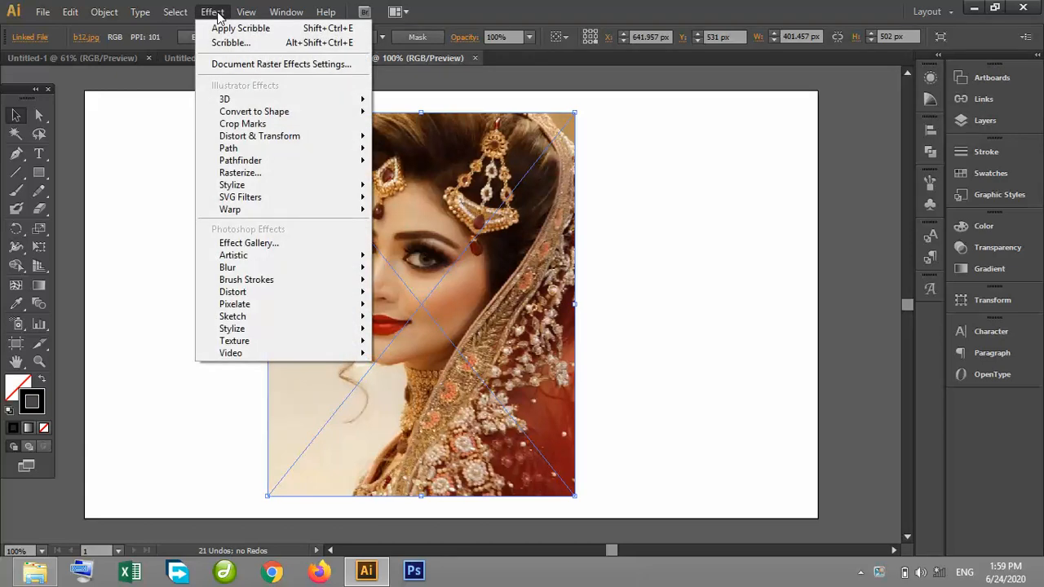
click(344, 247)
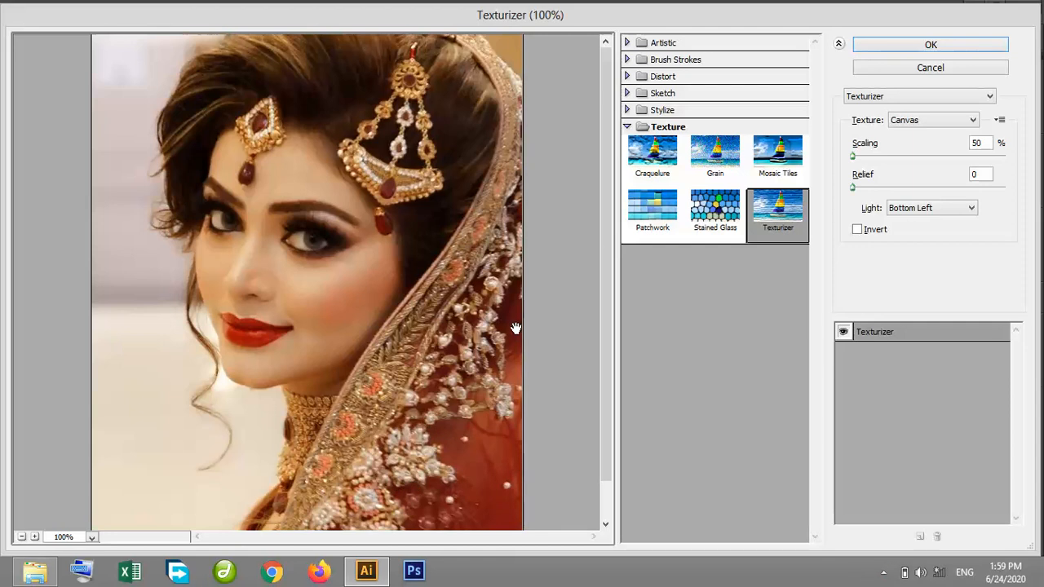
click(633, 95)
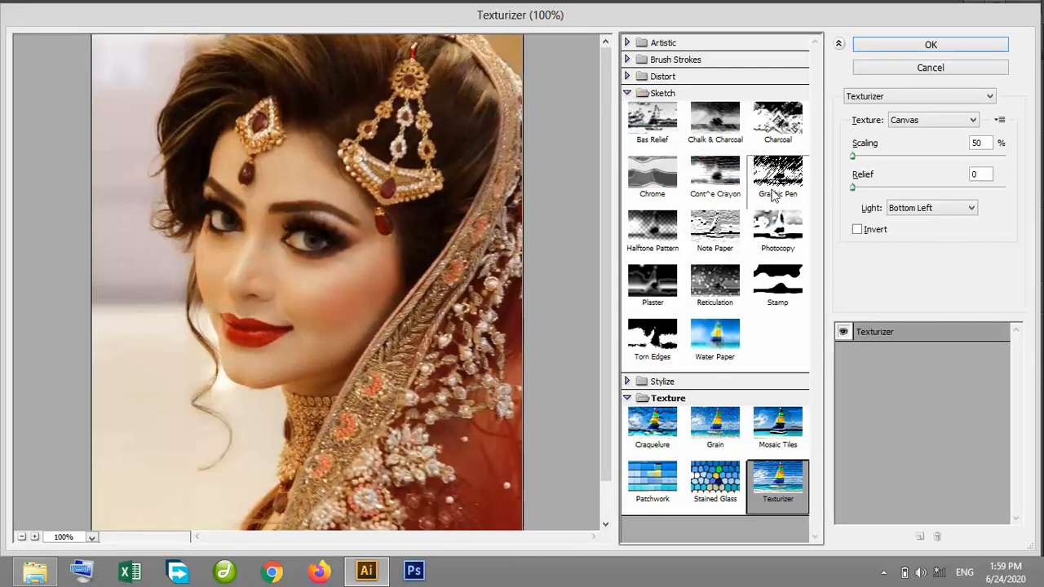
click(790, 245)
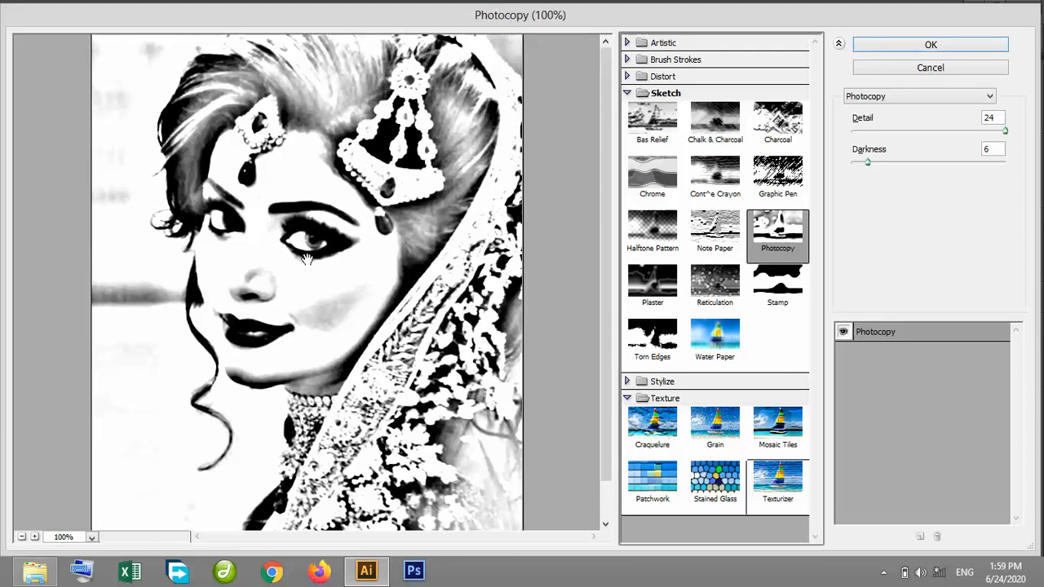
Step: Lower the Photocopy filter's Darkness to 1, and raise it to 4
click(867, 163)
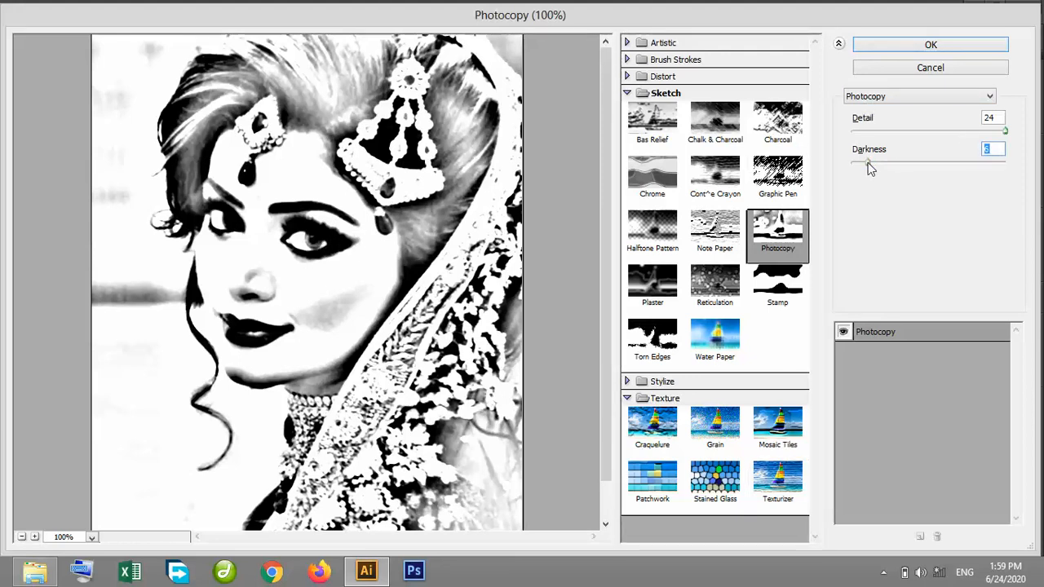
drag(867, 163, 846, 174)
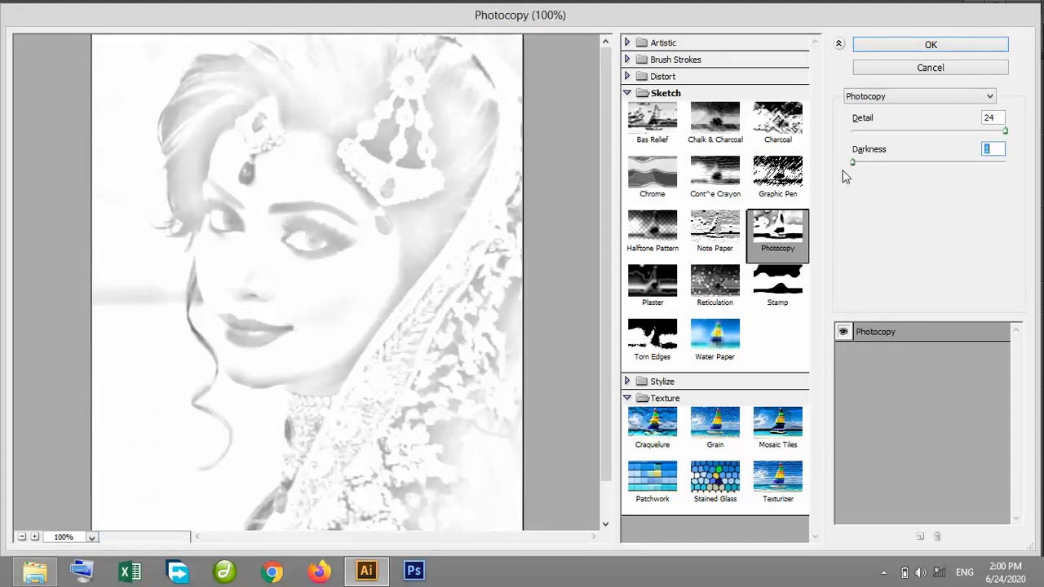
click(857, 168)
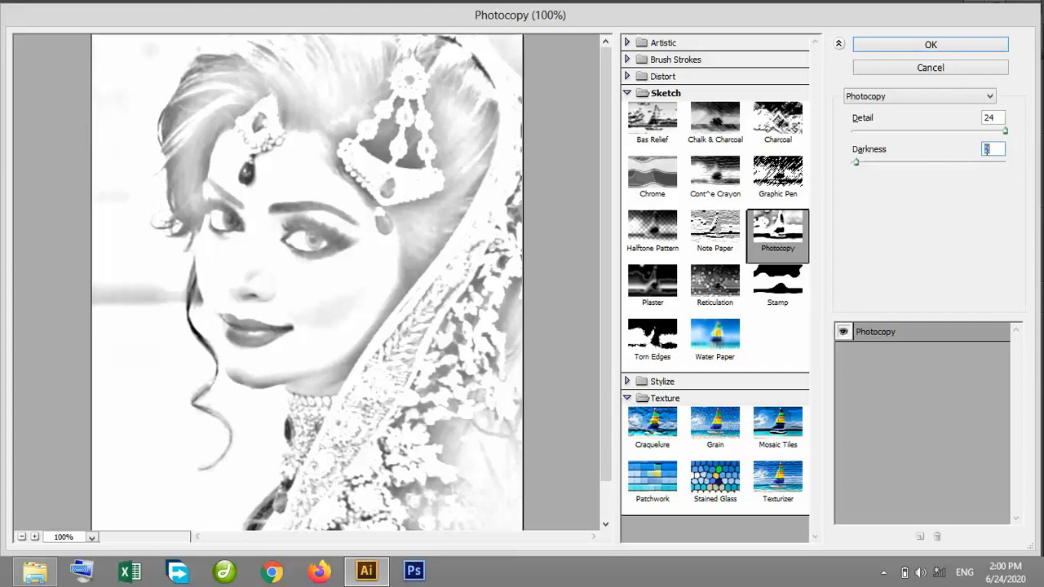
key(Up)
key(Up)
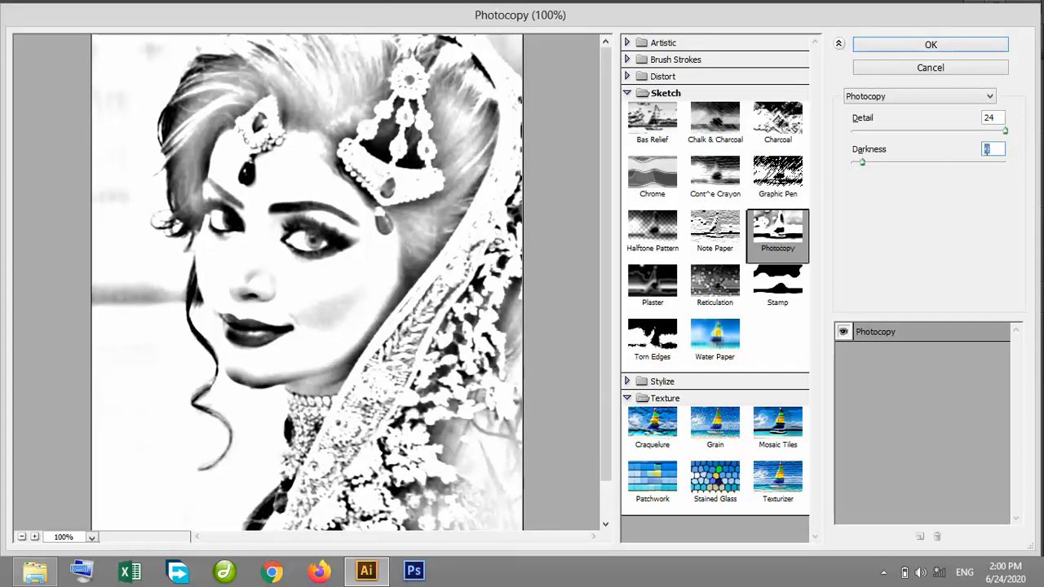
Step: Set the Photocopy filter's Detail to 2
double_click(989, 119)
key(Down)
key(Down)
key(Down)
key(Down)
key(Down)
key(Down)
key(Down)
key(Down)
key(Down)
key(Down)
key(Down)
key(Down)
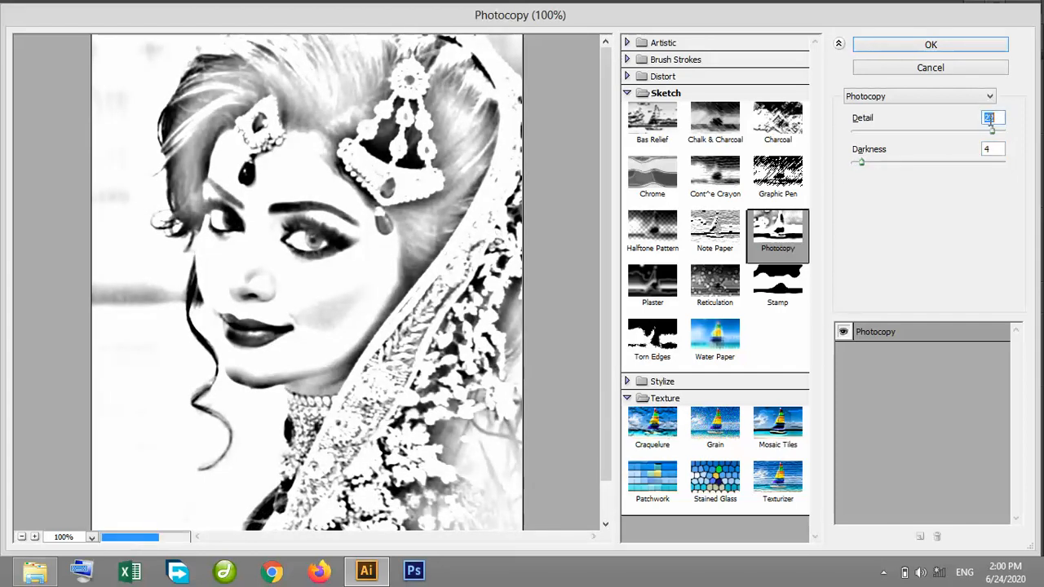
key(Down)
key(Down)
key(Down)
key(Down)
key(Down)
key(Down)
key(Down)
key(Down)
key(Down)
key(Down)
key(Down)
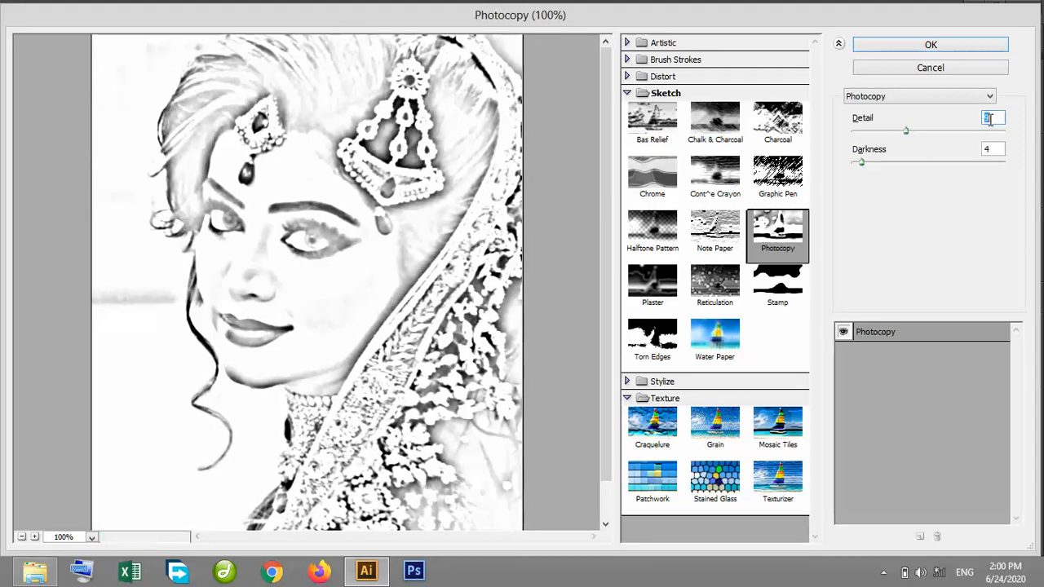
key(Up)
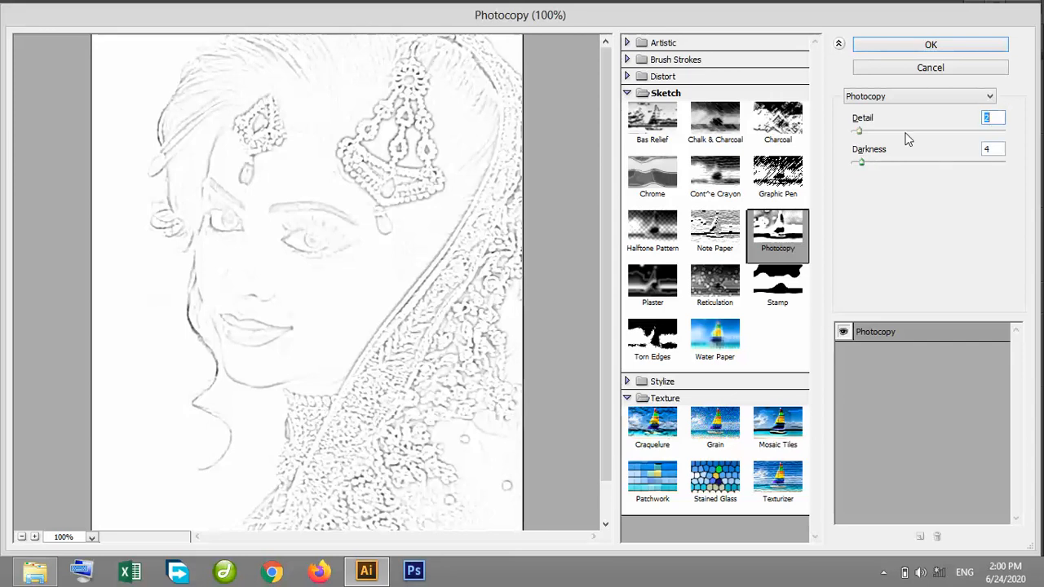
Step: Set the Photocopy filter's Darkness to 44 and apply the filter to the photo
key(Tab)
key(Up)
key(Up)
key(Up)
key(Up)
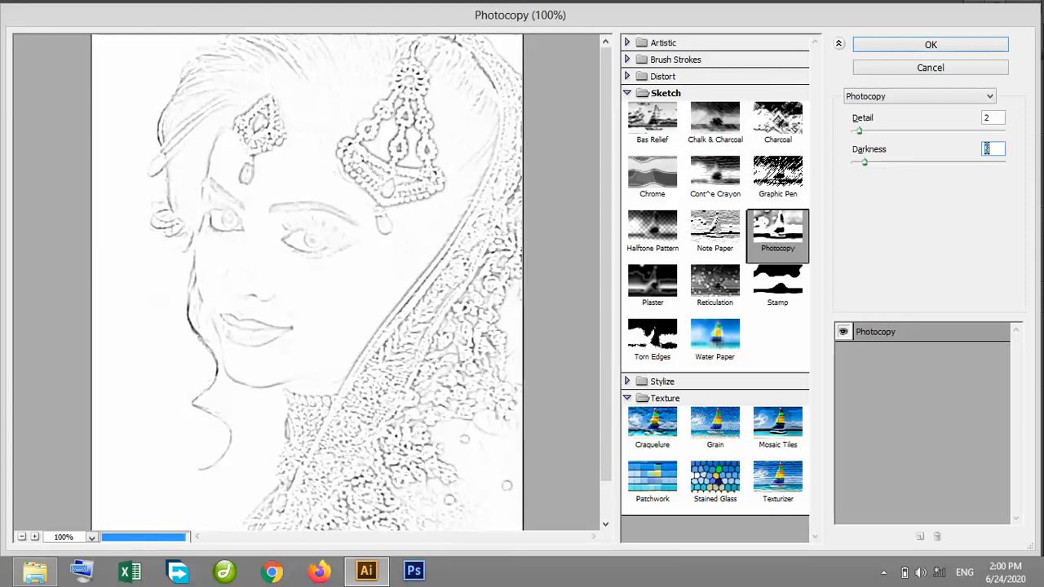
key(Up)
key(Up)
key(Up)
key(Up)
key(Up)
key(Up)
key(Up)
key(Up)
key(Up)
key(Up)
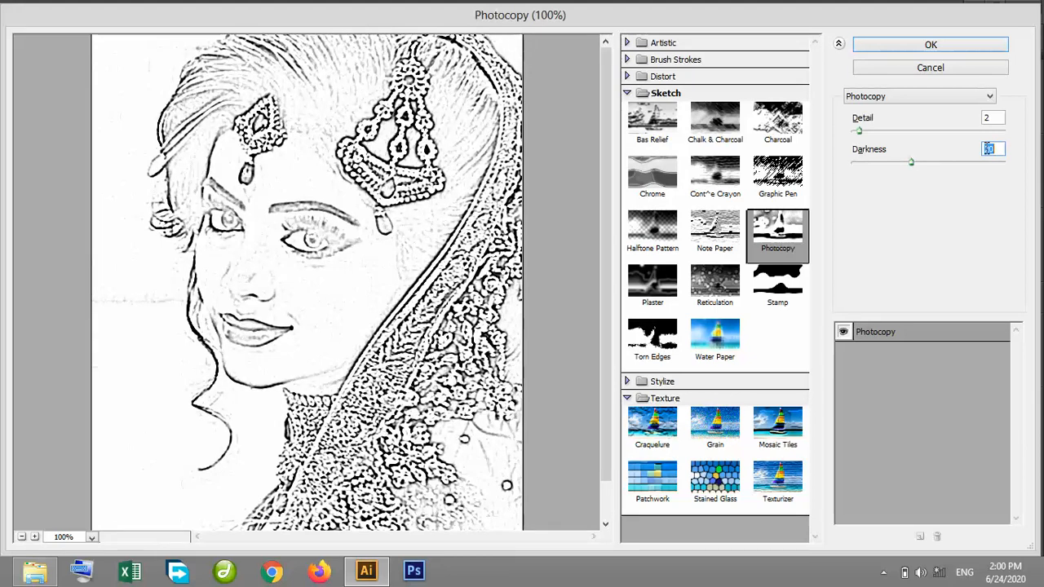
key(Up)
key(Up)
key(Up)
key(Up)
key(Up)
key(Up)
key(Up)
key(Up)
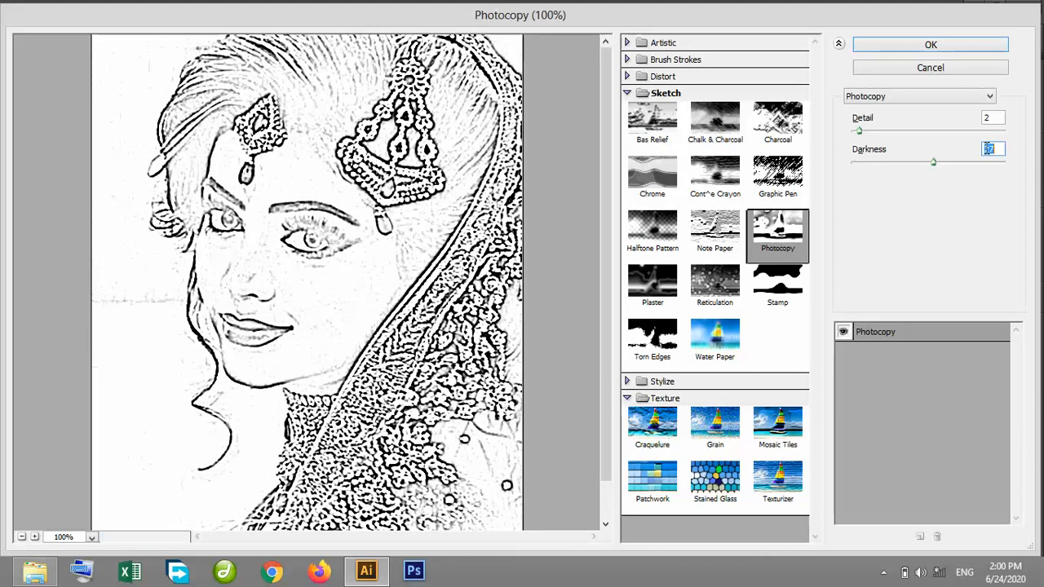
key(Up)
key(Up)
key(Up)
key(Up)
key(Up)
key(Up)
key(Up)
key(Up)
key(Up)
key(Up)
key(Up)
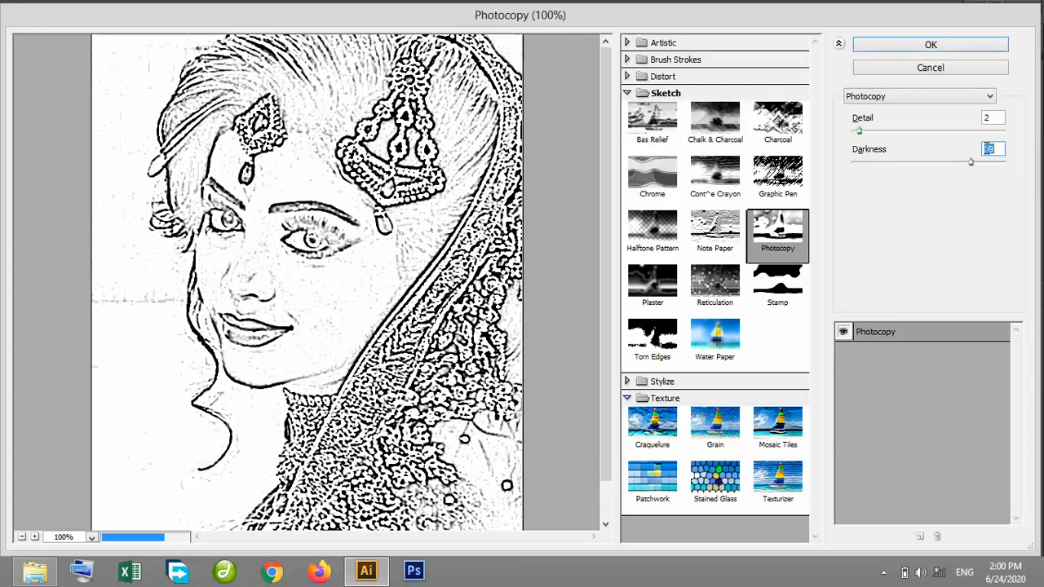
key(Up)
key(Up)
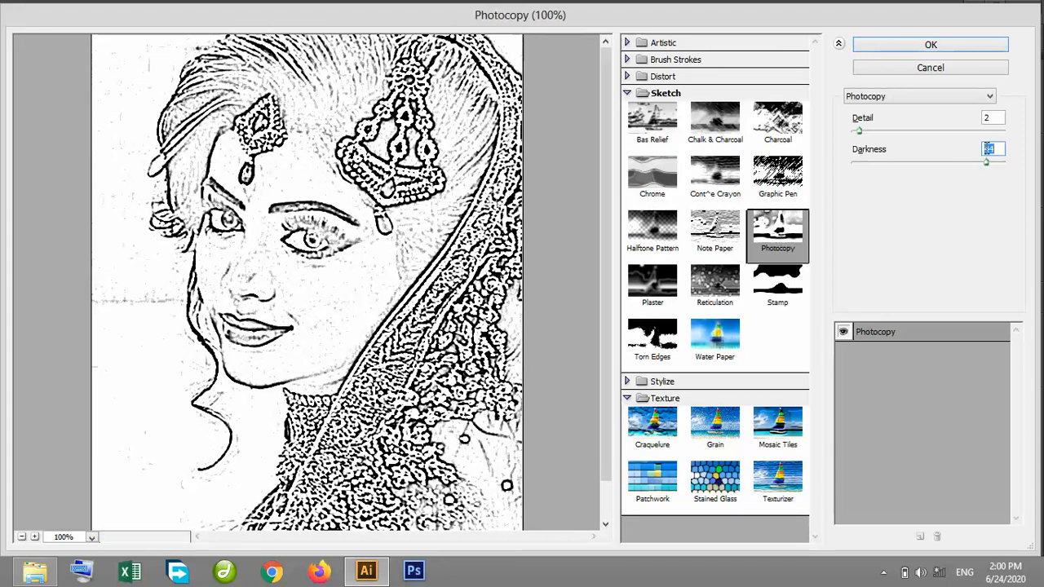
click(930, 44)
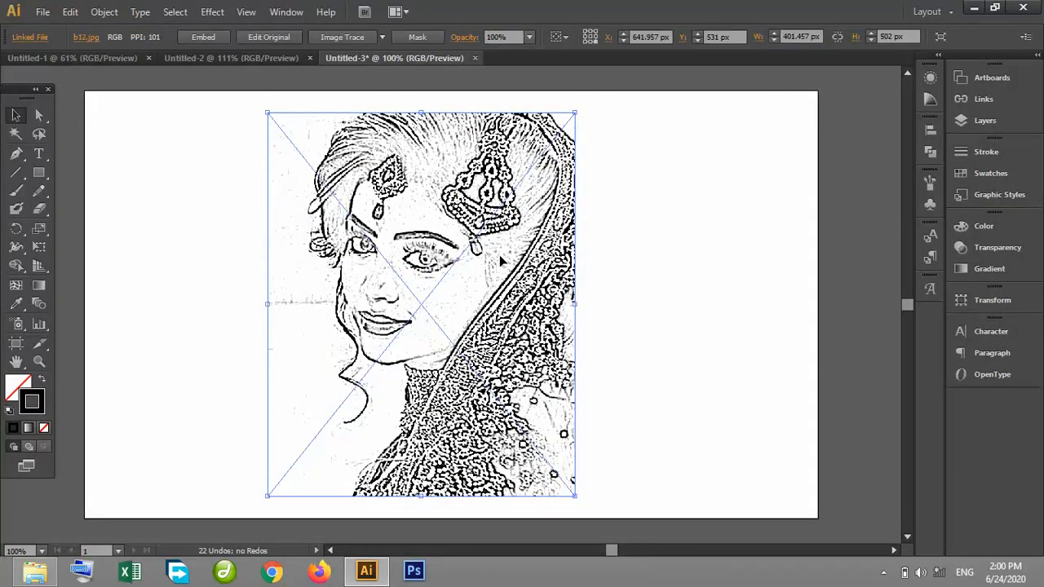
Step: Move the filtered image to about X 576 px, Y 540 px on the artboard
drag(501, 260, 392, 245)
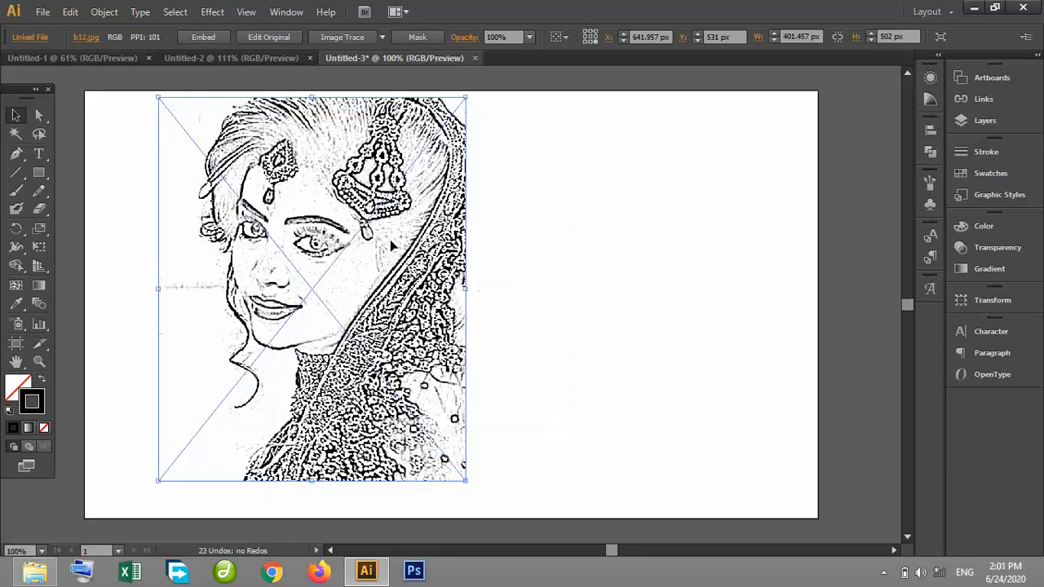
click(533, 278)
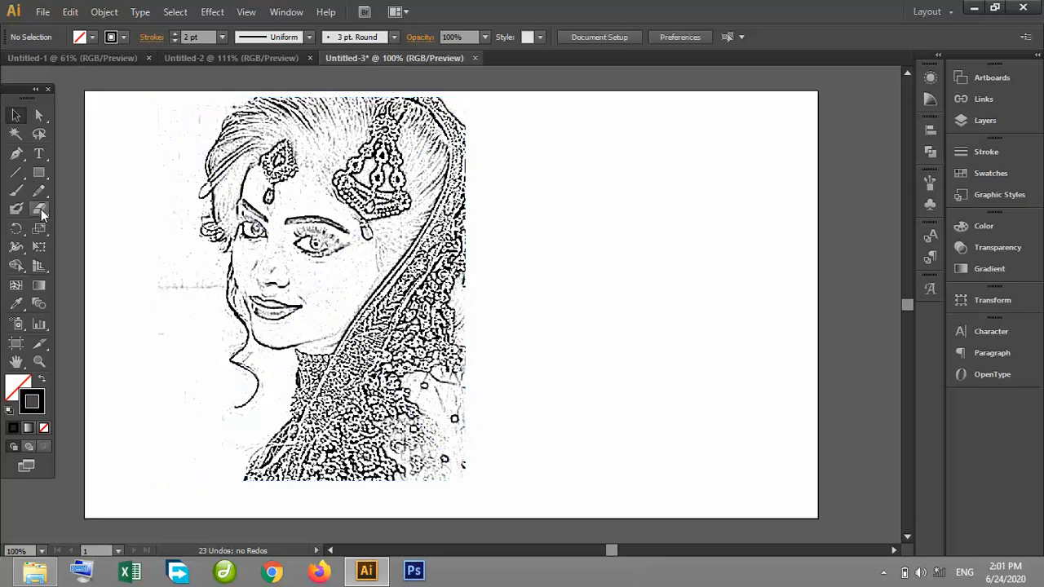
drag(40, 210, 88, 211)
drag(44, 208, 81, 209)
key(ctrl+plus)
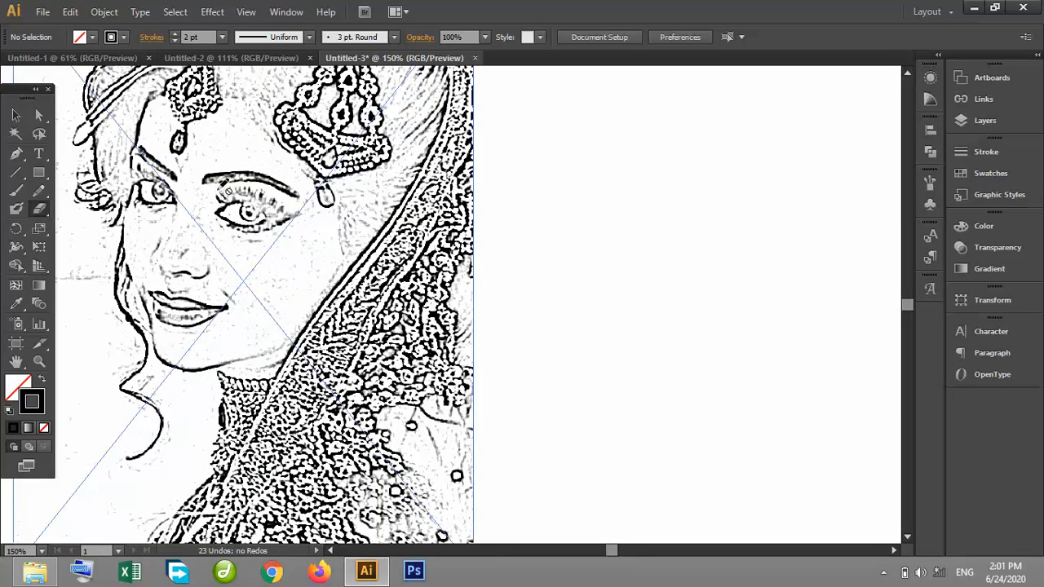
key(v)
mouse_move(235, 205)
mouse_down()
mouse_move(287, 210)
mouse_move(325, 238)
mouse_up()
click(17, 362)
drag(250, 153, 339, 213)
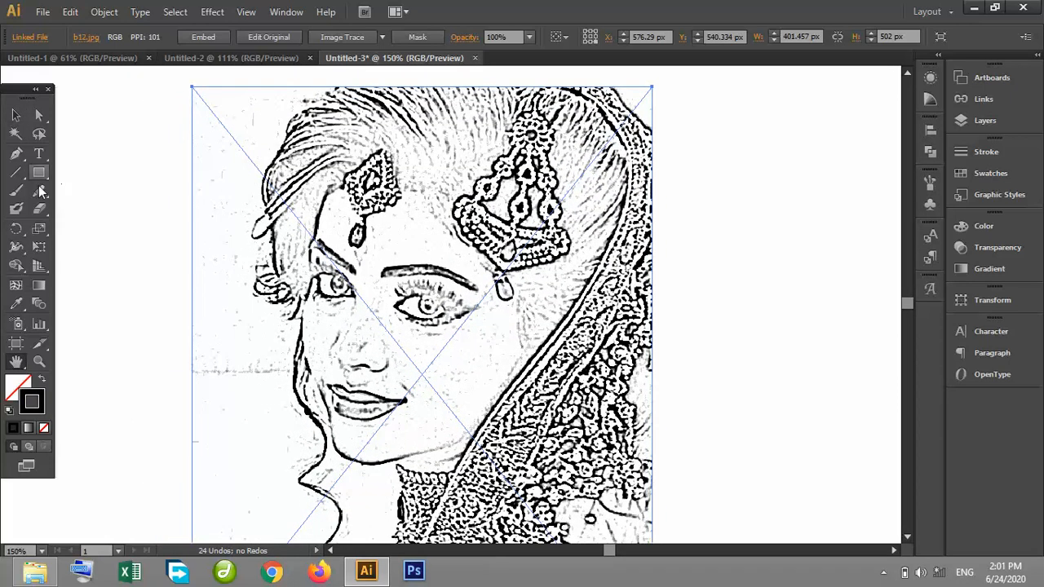
Step: Deselect the filtered image and activate the Eraser Tool
click(43, 203)
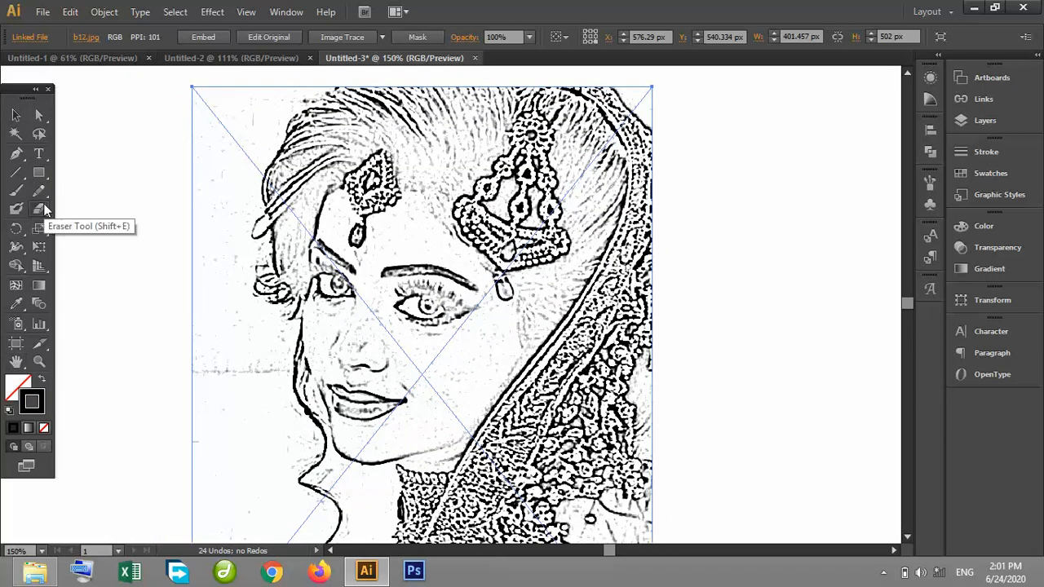
click(16, 114)
click(78, 119)
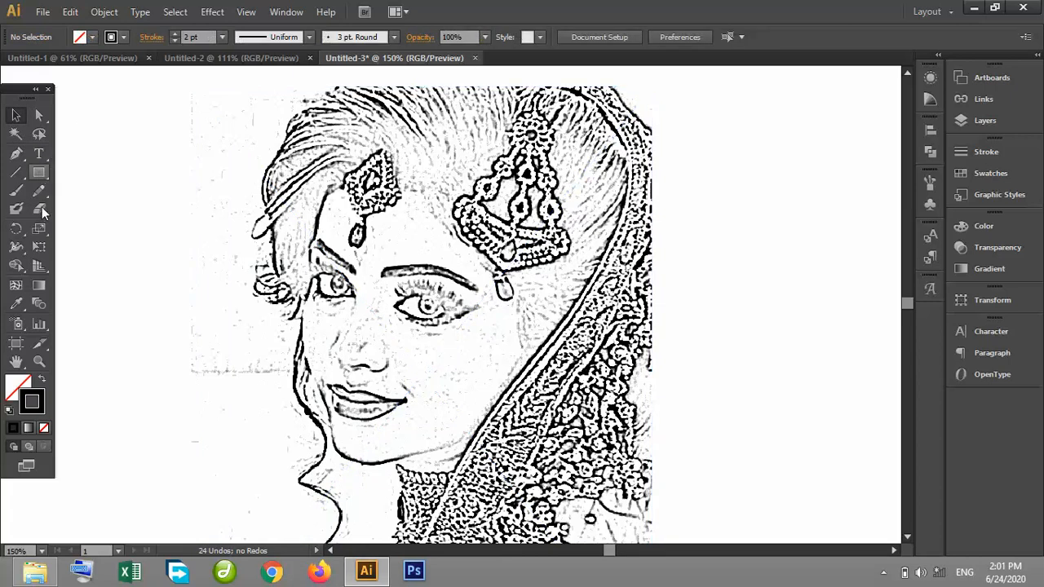
click(43, 211)
drag(42, 217, 60, 212)
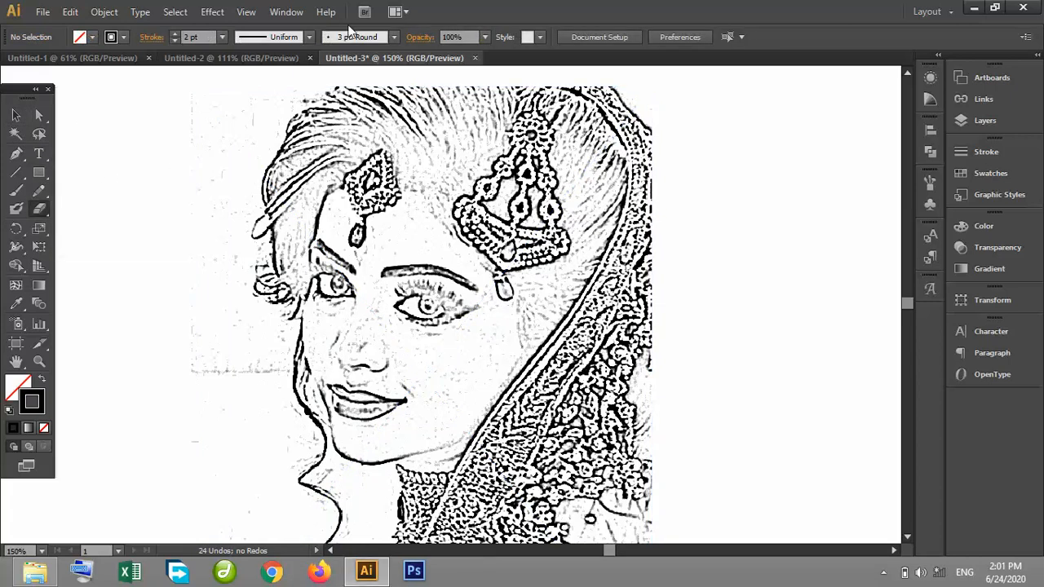
Step: Try the 10 pt. Round and 5 pt. Flat brush definitions, and return to 3 pt. Round
click(394, 37)
click(282, 70)
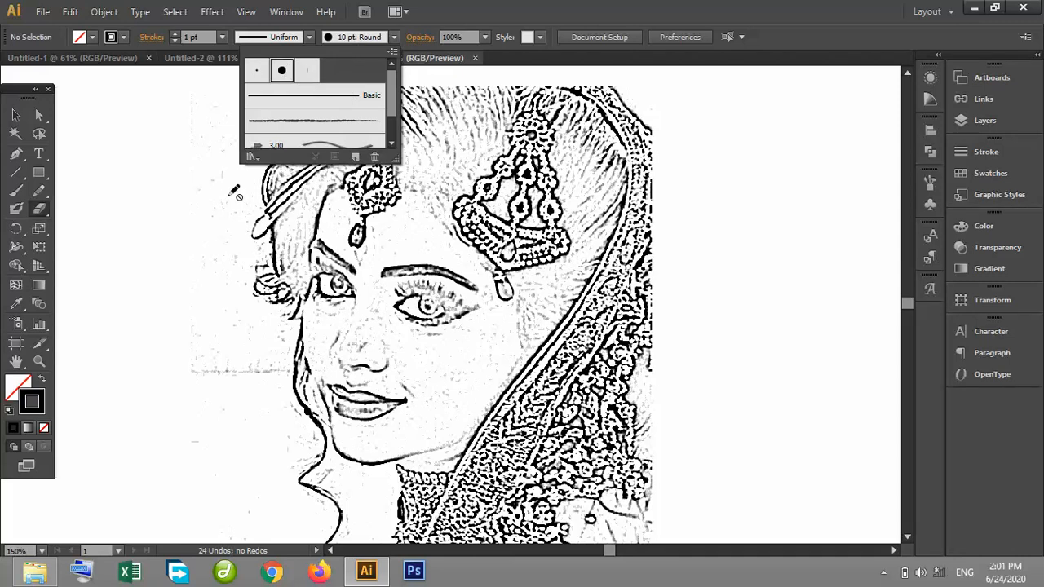
click(300, 75)
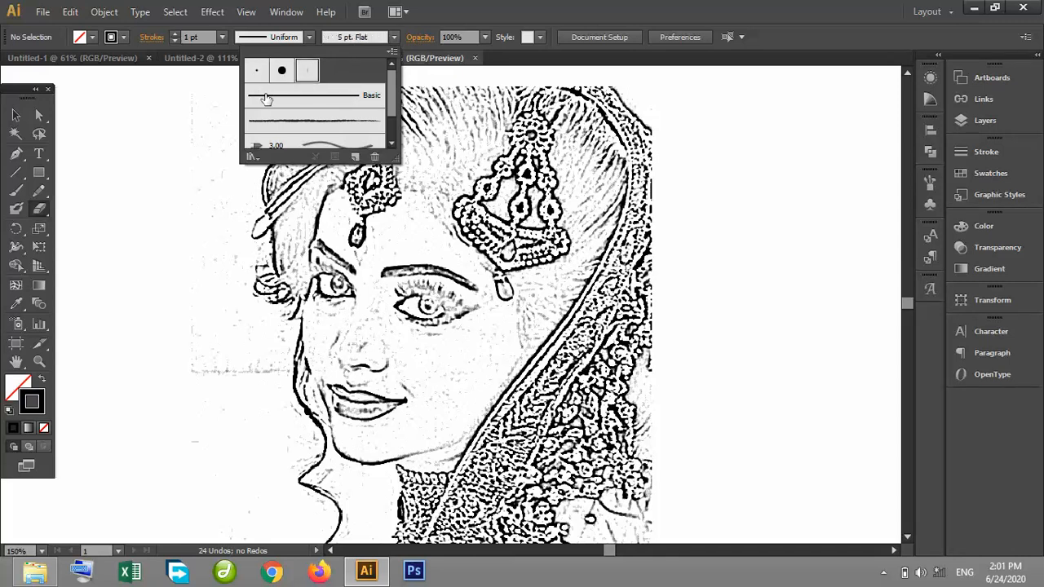
click(256, 70)
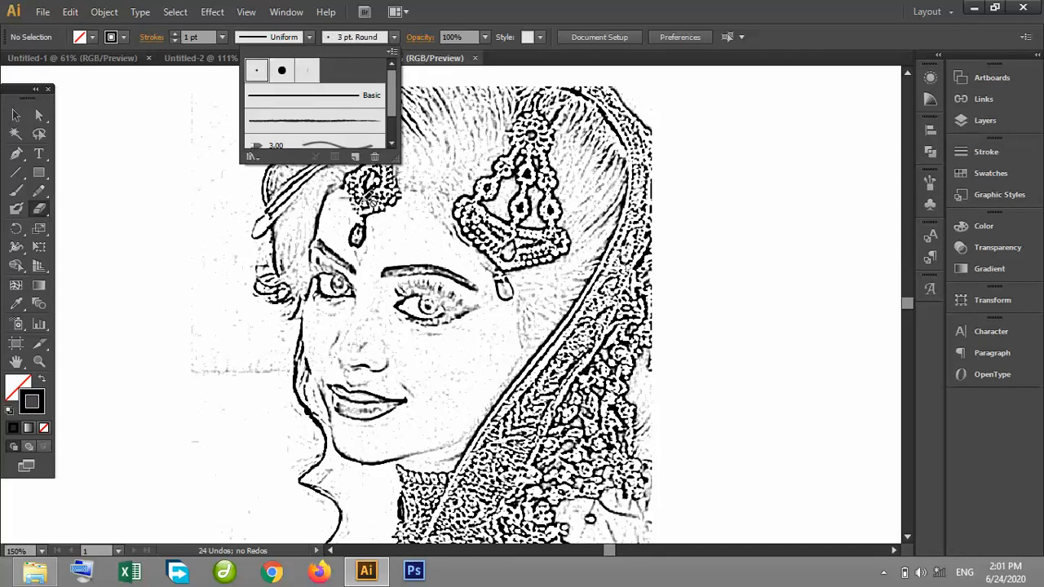
click(280, 221)
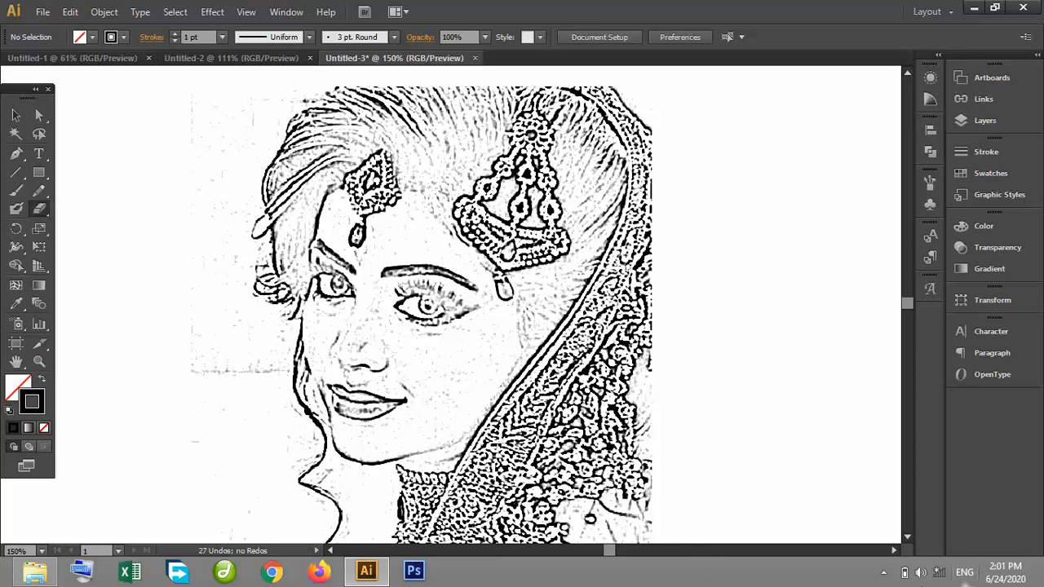
click(883, 573)
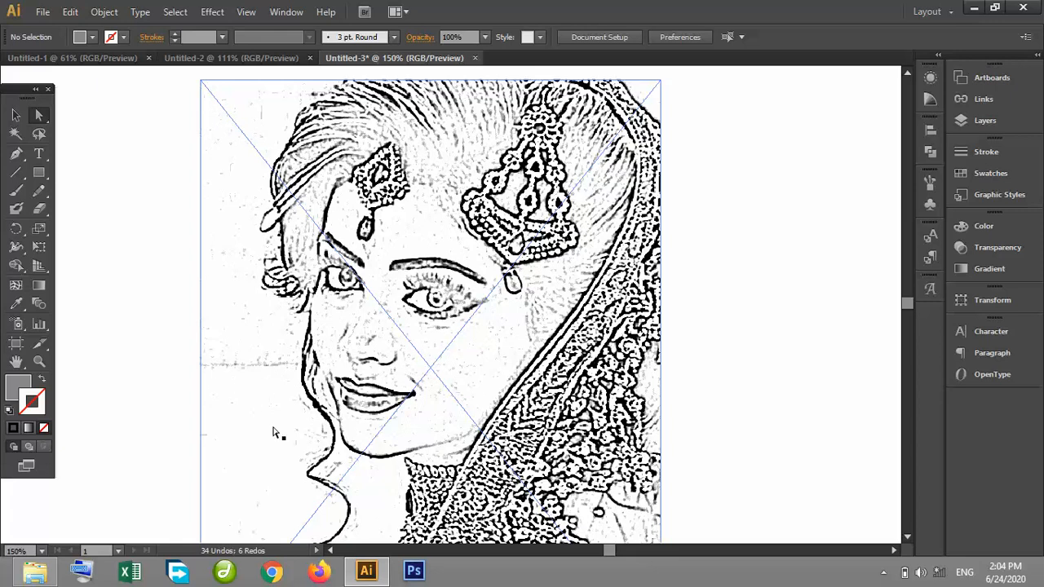
Step: Trace the filtered portrait with the Low Fidelity Photo preset
click(250, 114)
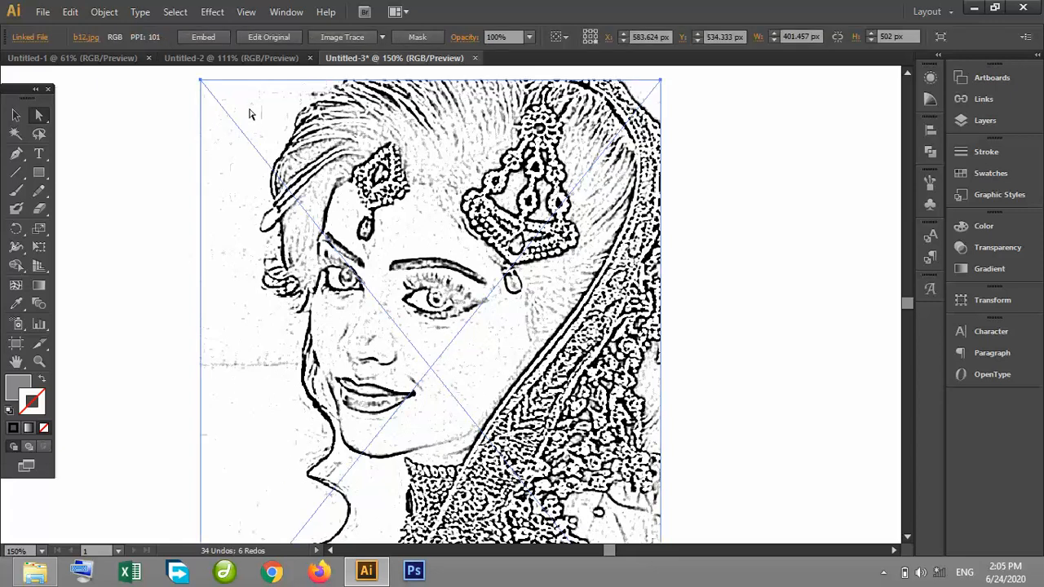
click(383, 37)
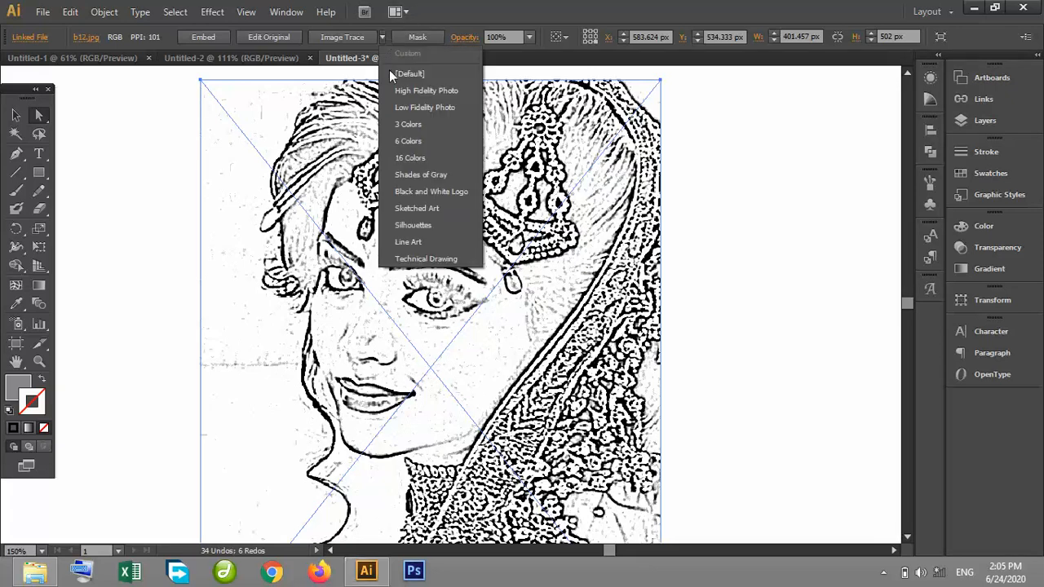
click(416, 106)
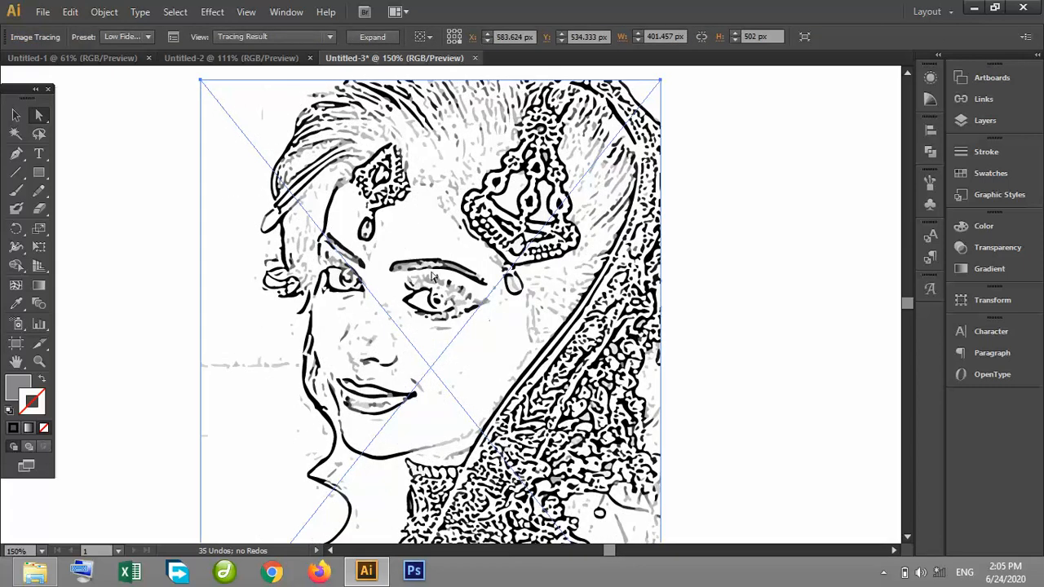
Step: Expand the tracing result into paths, ungroup them, and deselect everything
click(372, 36)
click(101, 10)
right_click(404, 176)
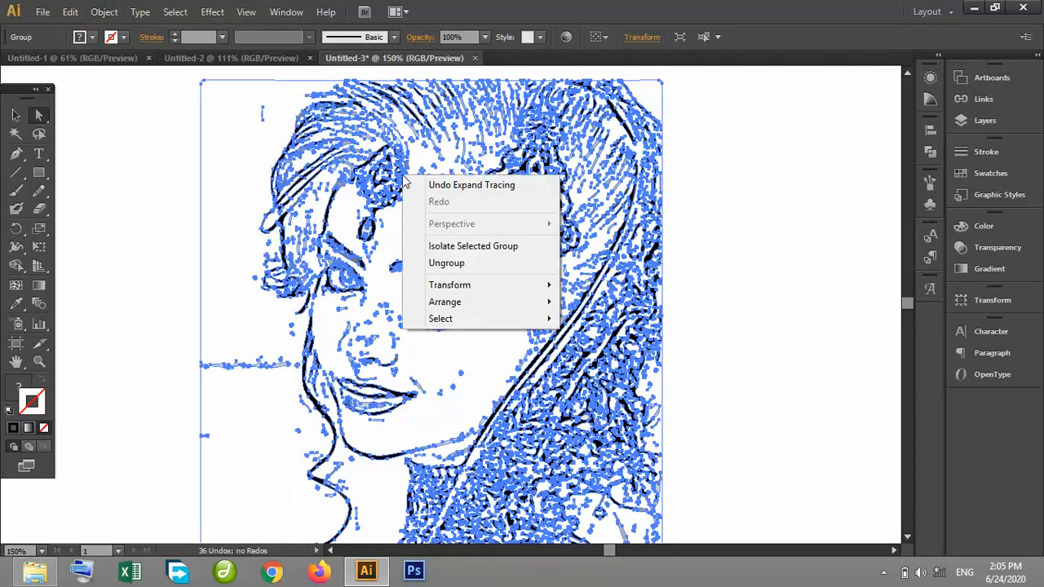
click(446, 262)
right_click(327, 186)
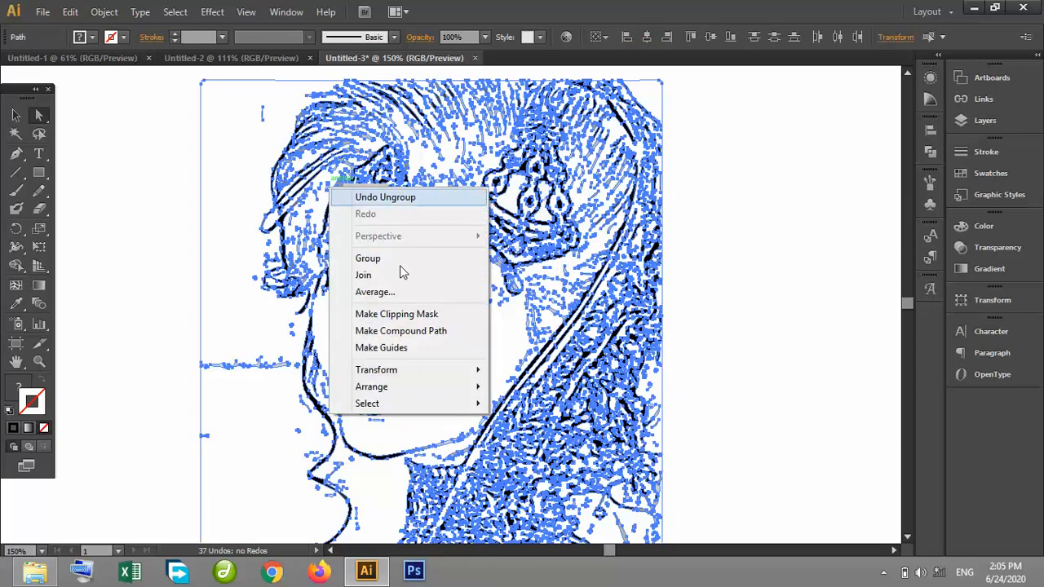
click(229, 193)
click(208, 134)
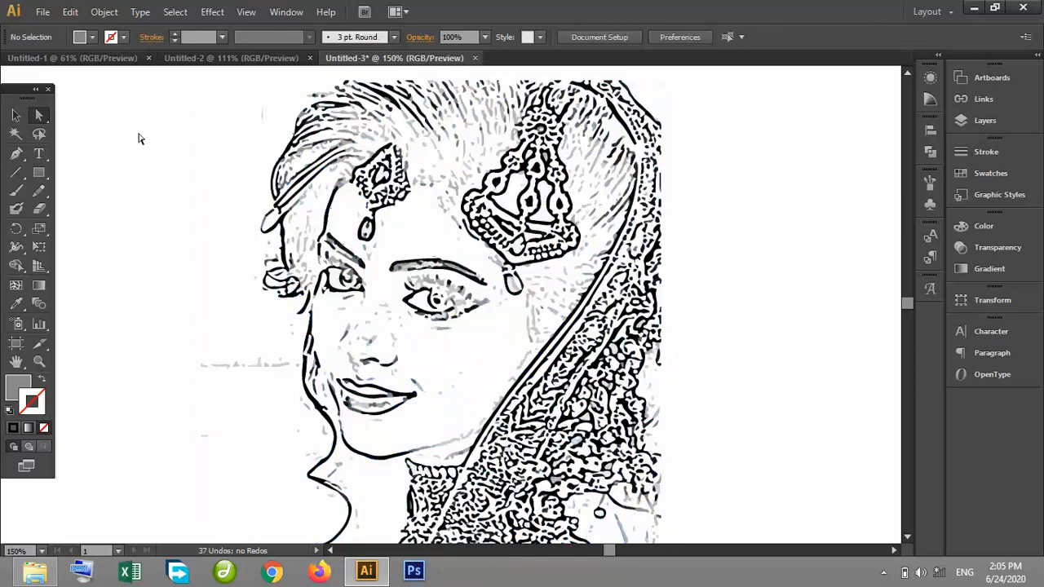
Step: Delete the traced white background shape around the upper part of the portrait
click(203, 86)
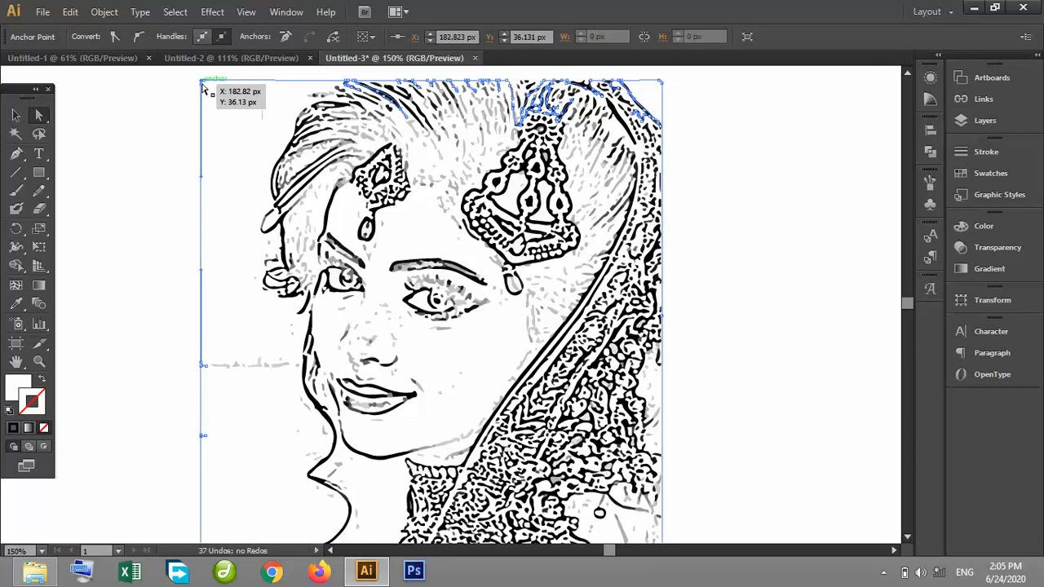
key(Delete)
click(205, 82)
key(Delete)
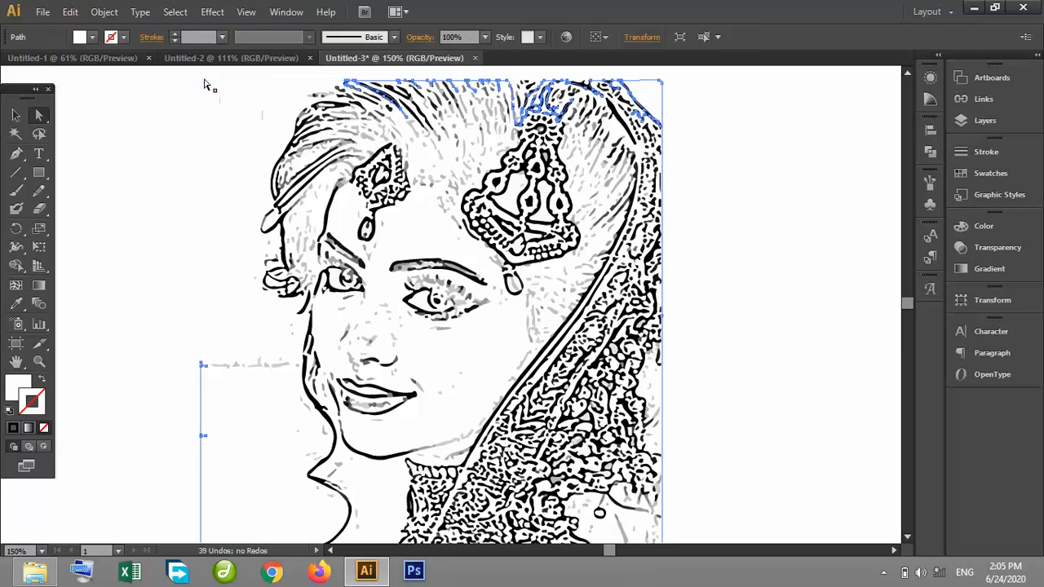
Step: Delete the stray horizontal line and marks in the background beside the face at nose and mouth height
drag(193, 357, 264, 459)
key(Delete)
drag(229, 347, 290, 398)
key(Delete)
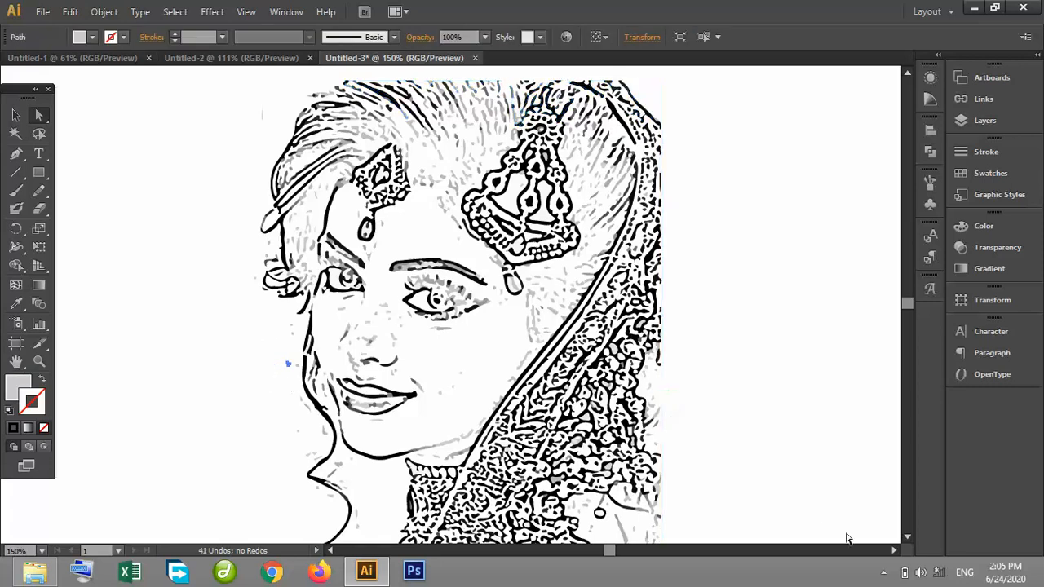
Step: Delete the traced white background path along the lower edge of the portrait
click(907, 536)
click(907, 538)
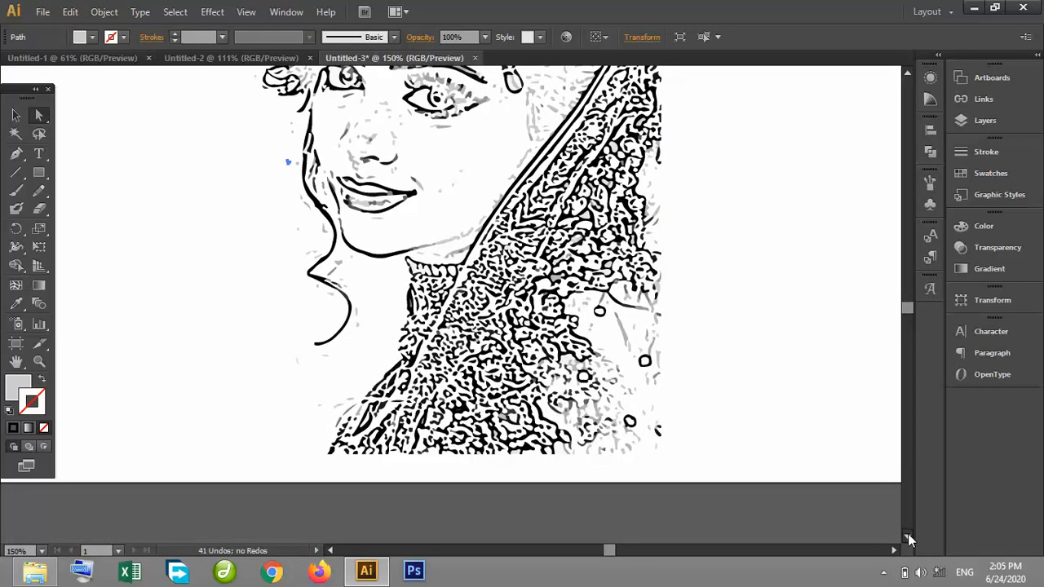
click(632, 465)
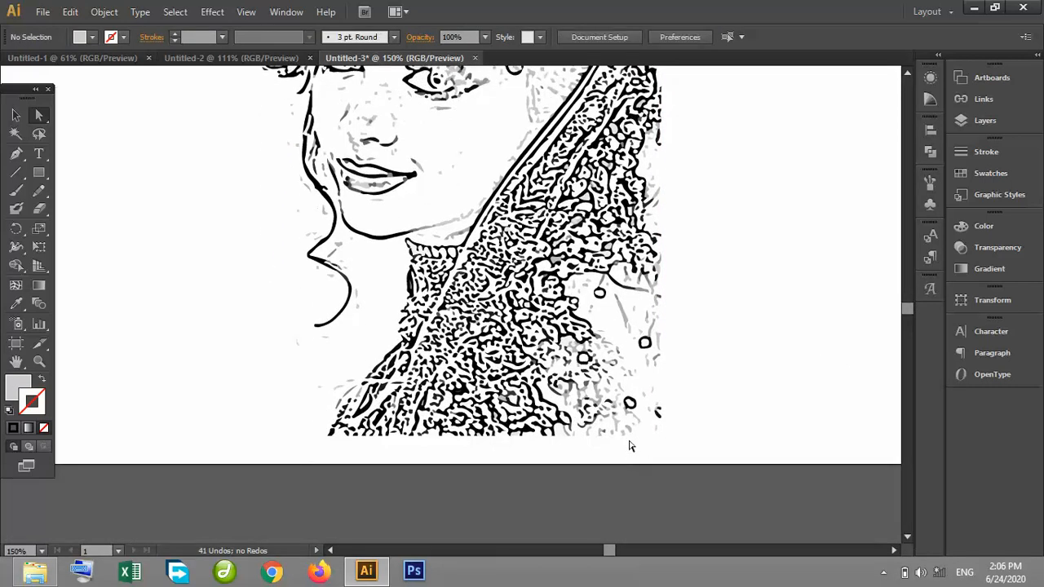
click(627, 431)
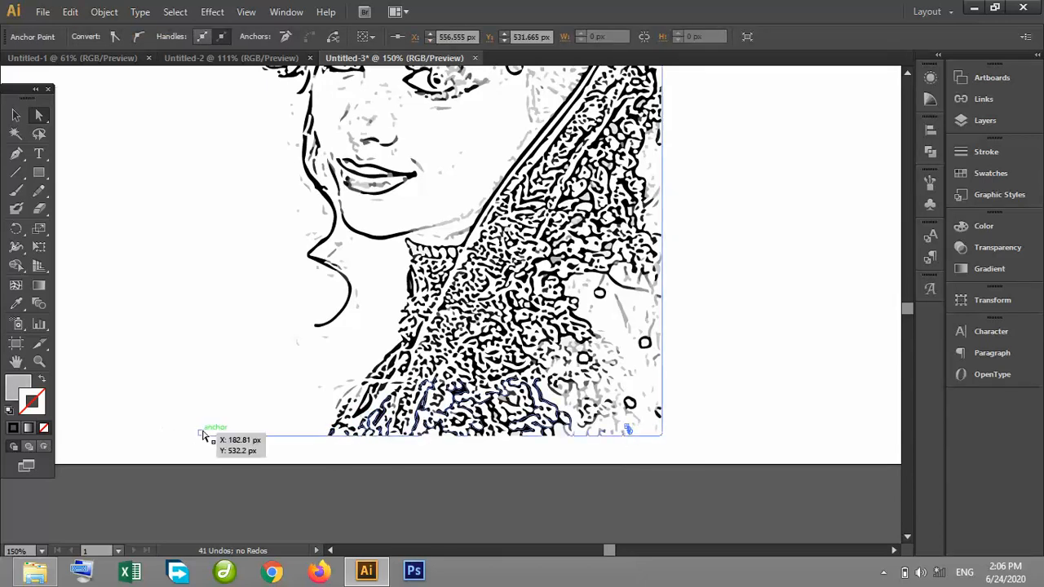
click(202, 434)
key(Delete)
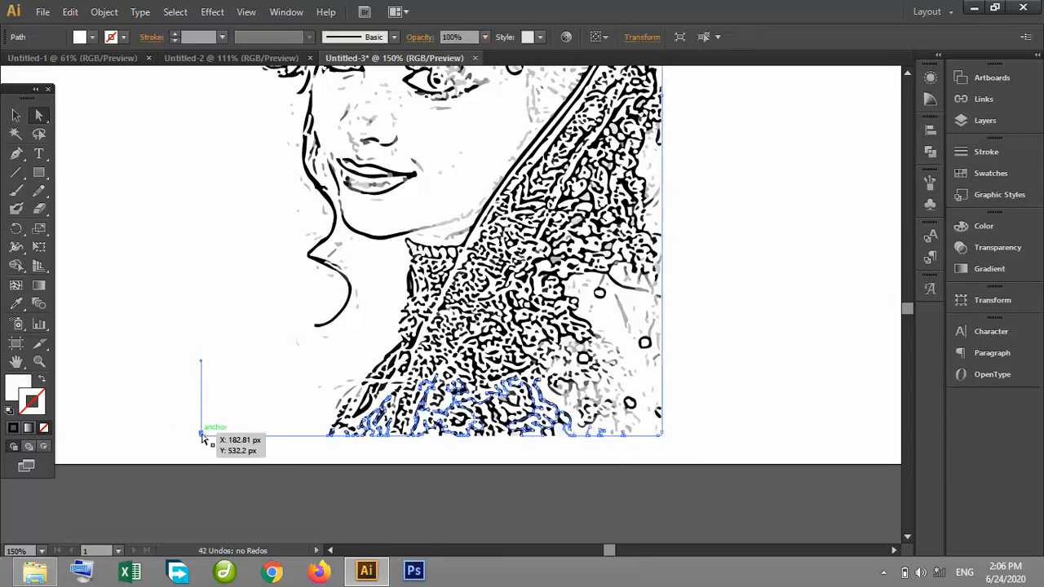
key(Delete)
Step: Delete the stray specks in the background below the hair curl, beside the shoulder
drag(359, 311, 355, 296)
drag(278, 345, 344, 394)
key(Delete)
key(Delete)
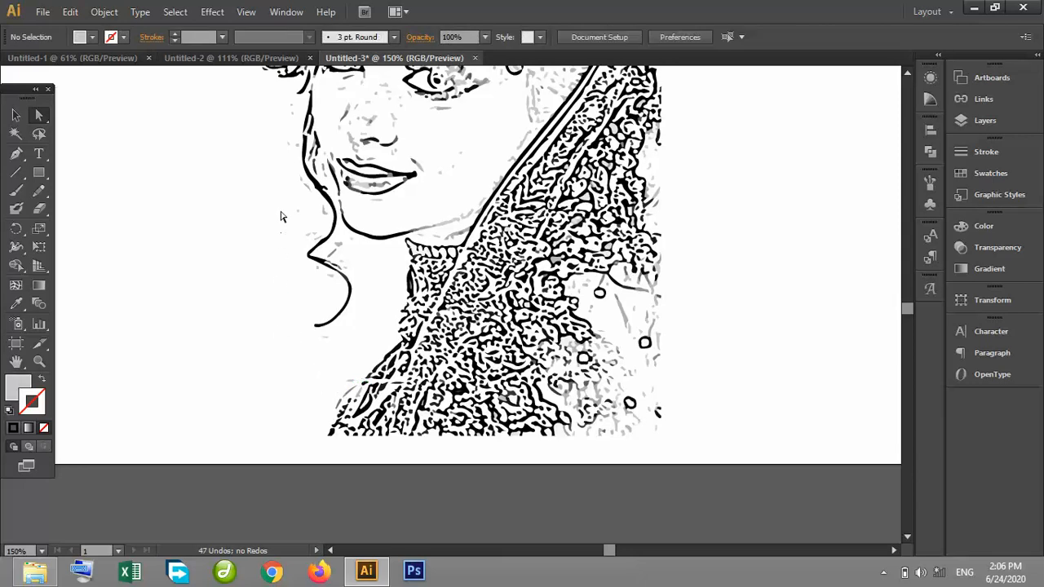
Step: Delete the stray specks outside the hair strand beside the chin and mouth
drag(280, 213, 327, 226)
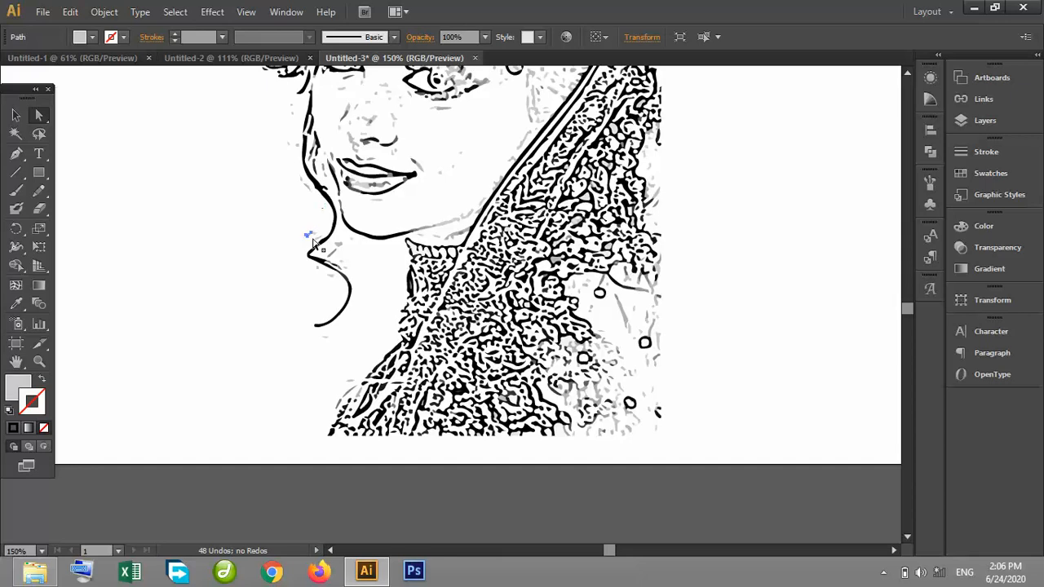
key(Delete)
drag(300, 184, 303, 187)
key(Delete)
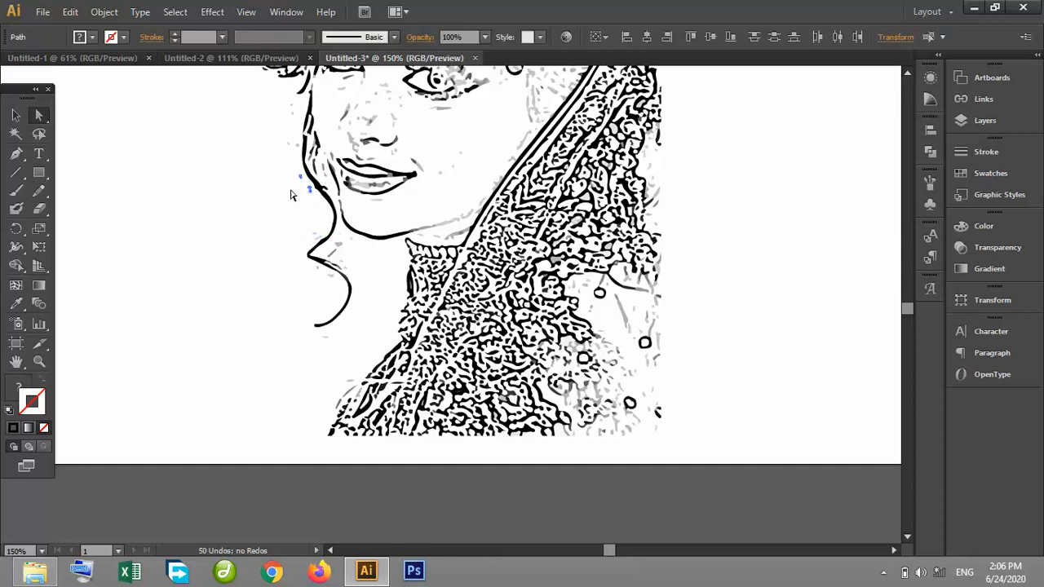
key(Delete)
Step: Delete the stray specks on the woman's cheek beside the mouth and below the eye
drag(440, 145, 477, 177)
key(Delete)
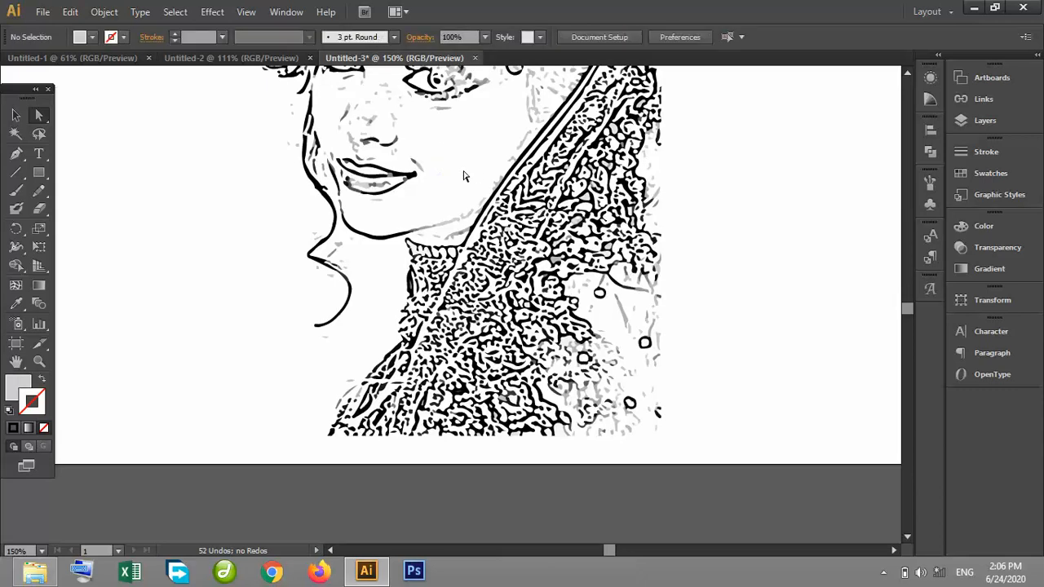
drag(424, 112, 449, 123)
key(Delete)
Step: Delete the stray specks outside the hair strand at nose height and the gray fragment between the curl and the neck
drag(278, 105, 298, 118)
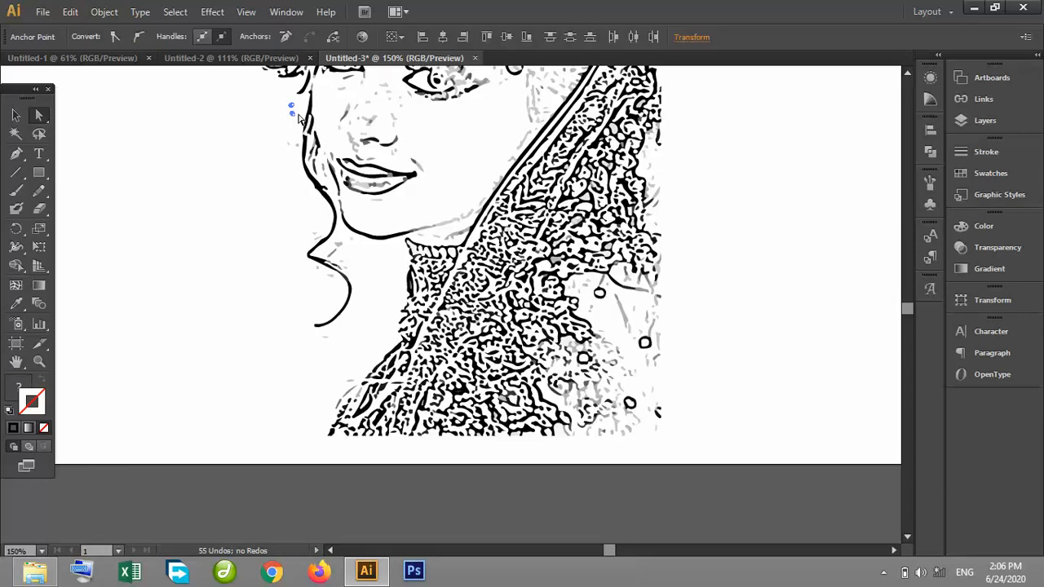
key(Delete)
key(Delete)
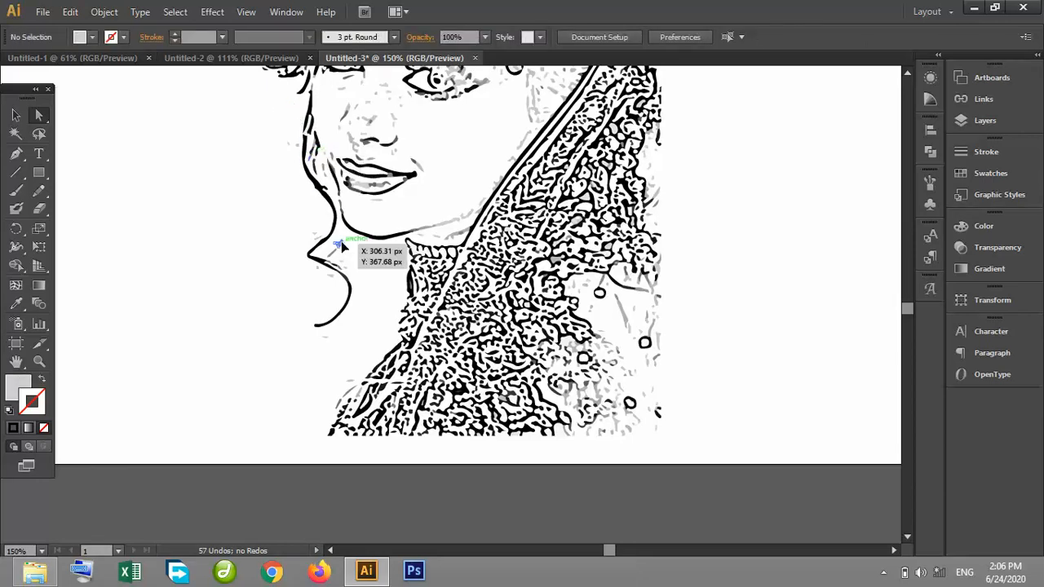
click(338, 242)
key(Delete)
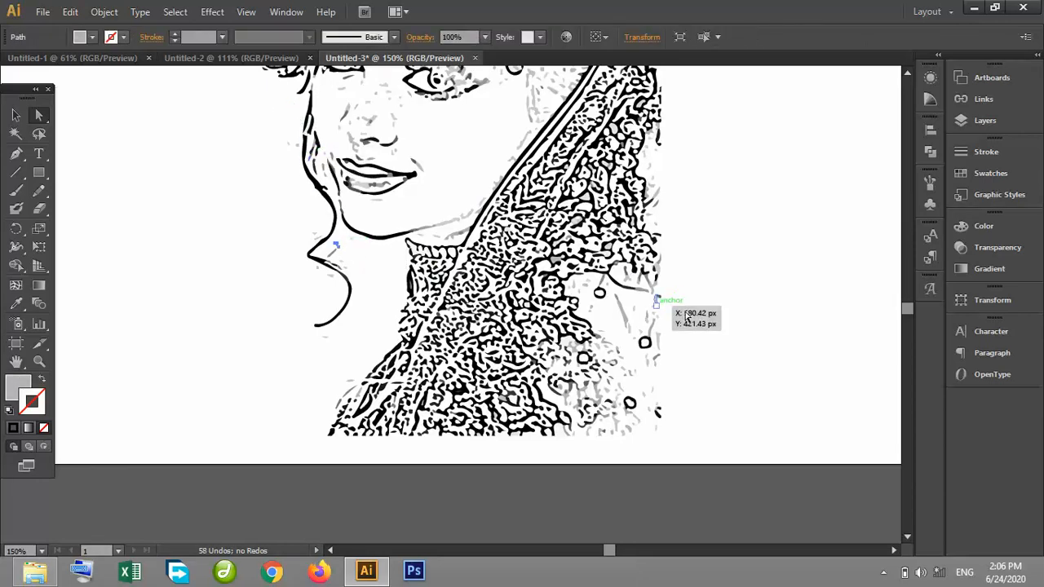
Step: Delete the stray vertical mark in the background beside the top of the hair
click(908, 74)
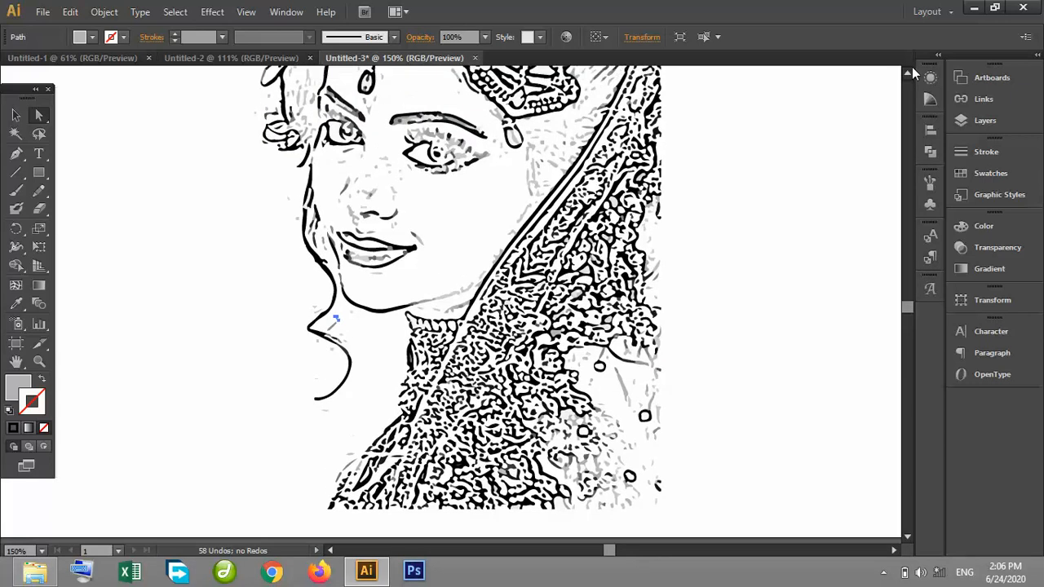
click(908, 73)
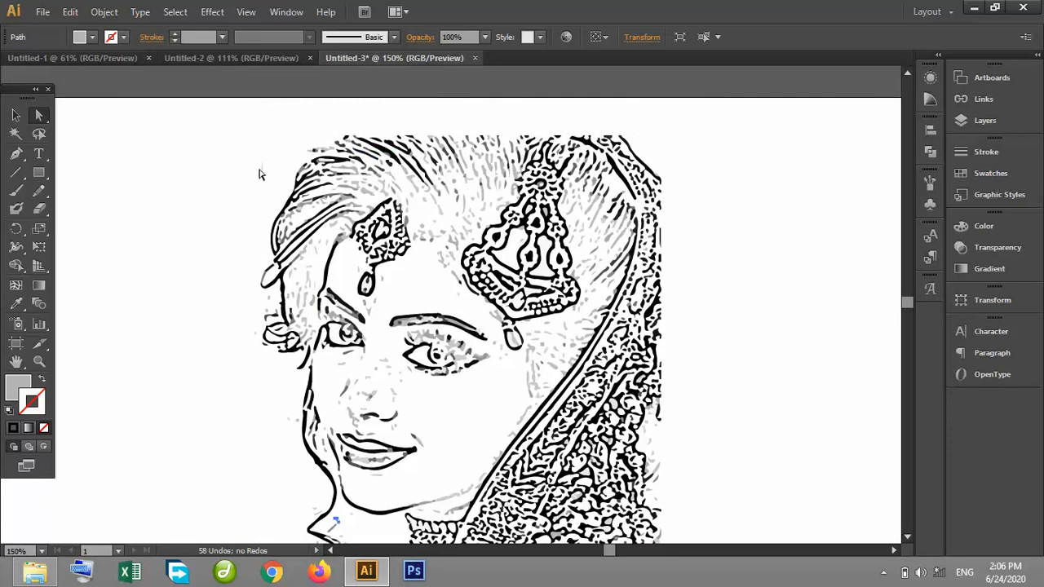
drag(256, 163, 310, 189)
drag(225, 156, 283, 183)
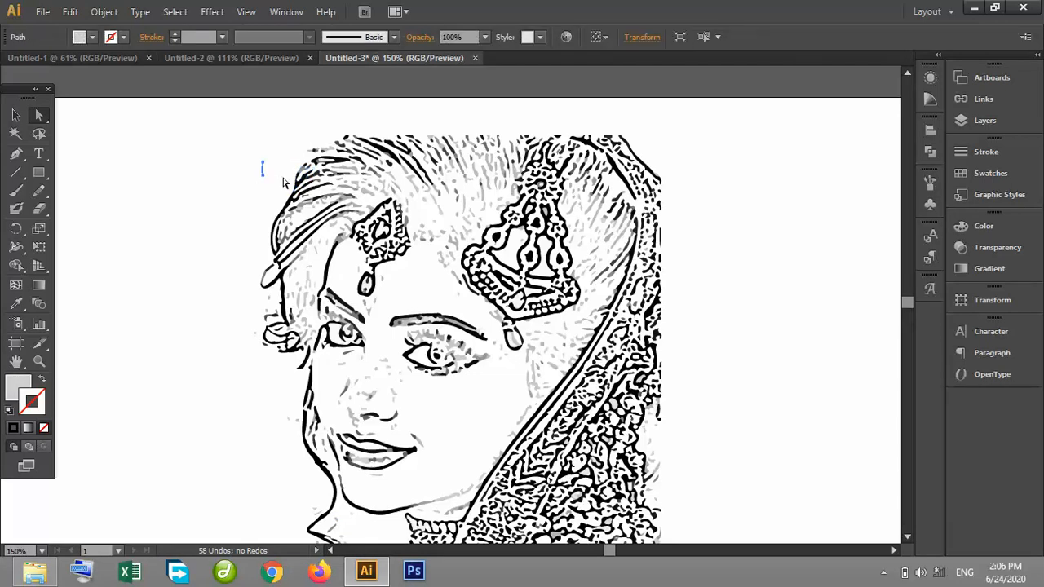
key(Delete)
Step: Select all traced paths of the portrait with the Selection Tool and group them
click(15, 115)
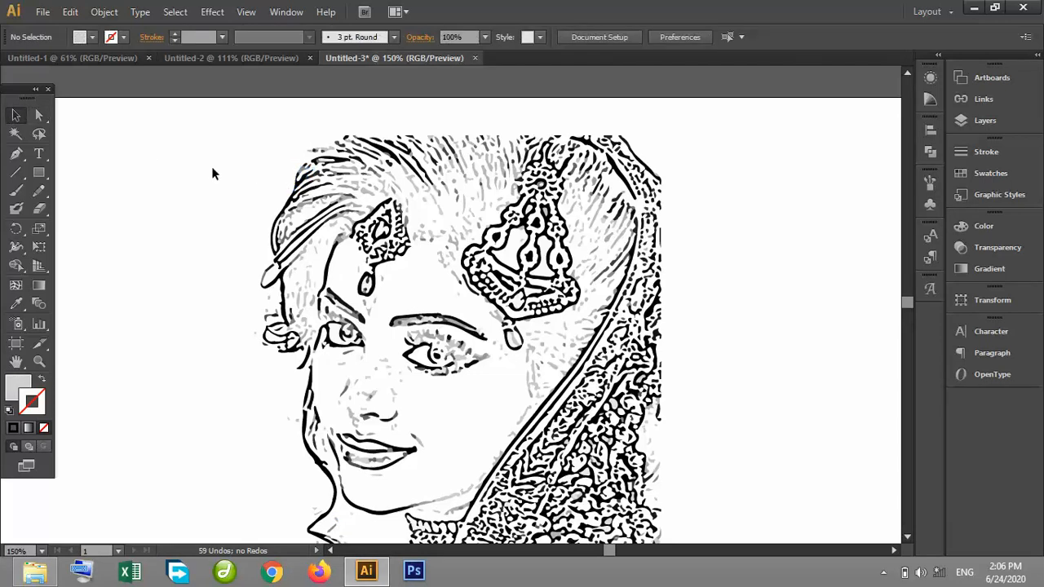
key(ctrl+minus)
key(ctrl+minus)
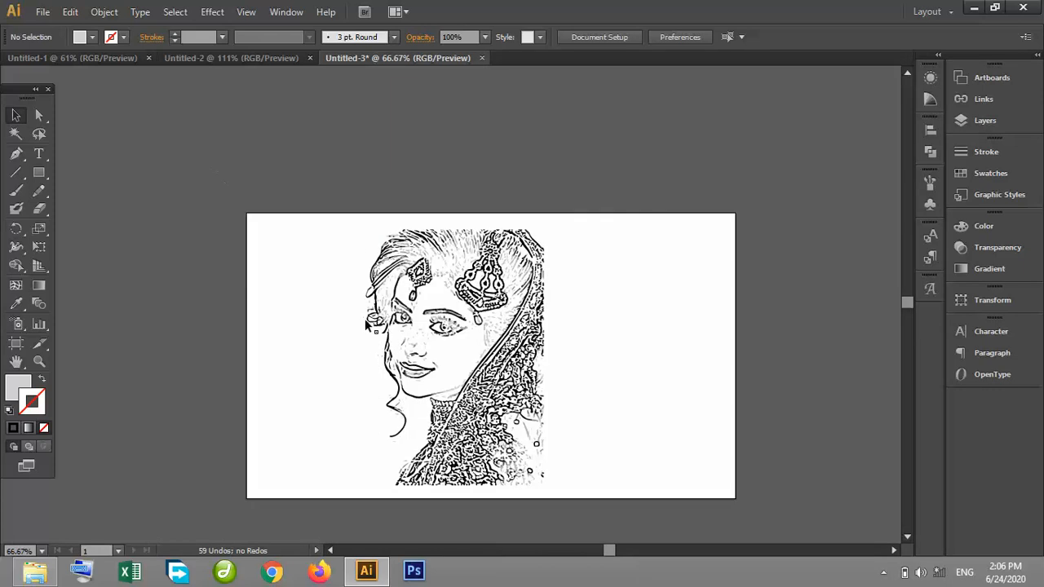
click(436, 330)
click(463, 366)
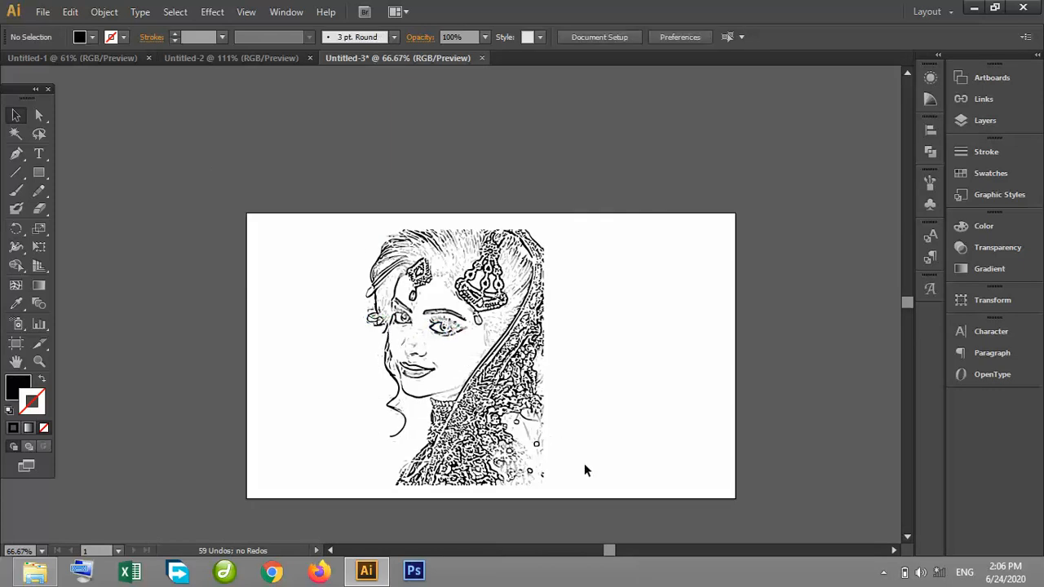
mouse_move(586, 489)
mouse_down()
mouse_move(488, 433)
mouse_move(294, 239)
mouse_up()
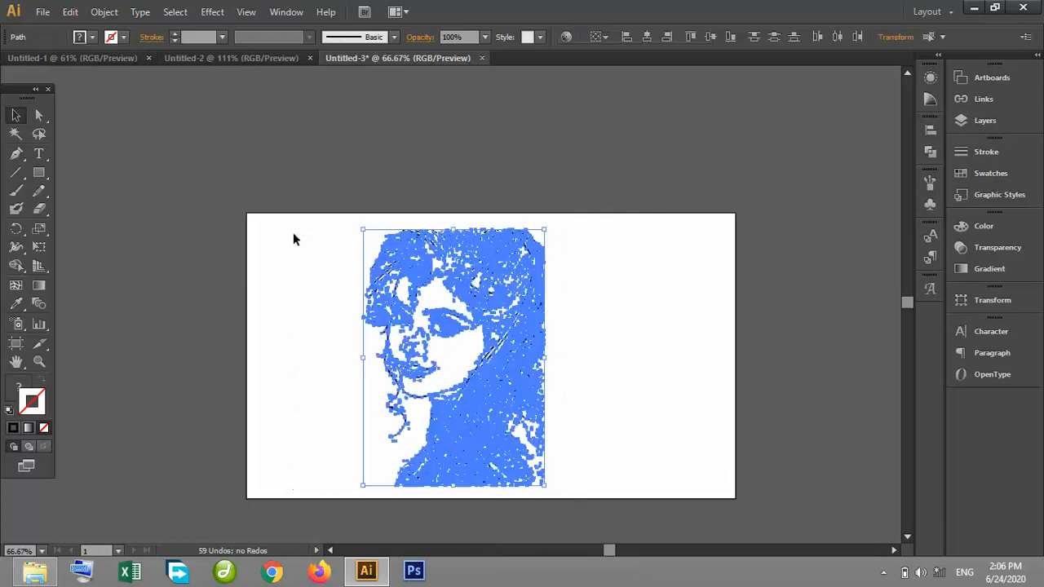
click(606, 300)
Step: Move the grouped portrait aside and delete the leftover fragments along the artboard's upper edge
mouse_move(489, 298)
mouse_down()
mouse_move(483, 291)
mouse_move(564, 300)
mouse_up()
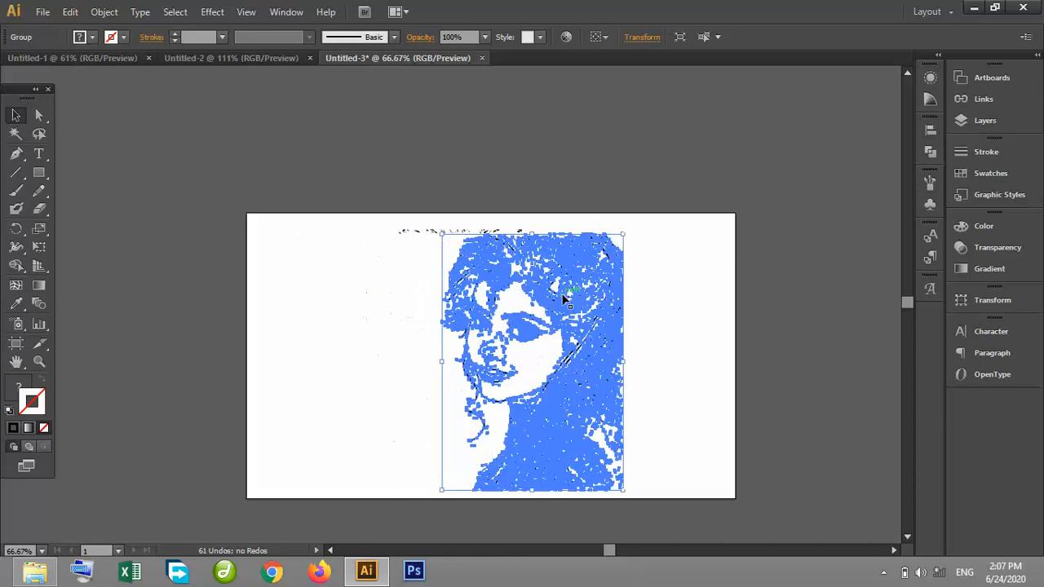
drag(451, 288, 446, 288)
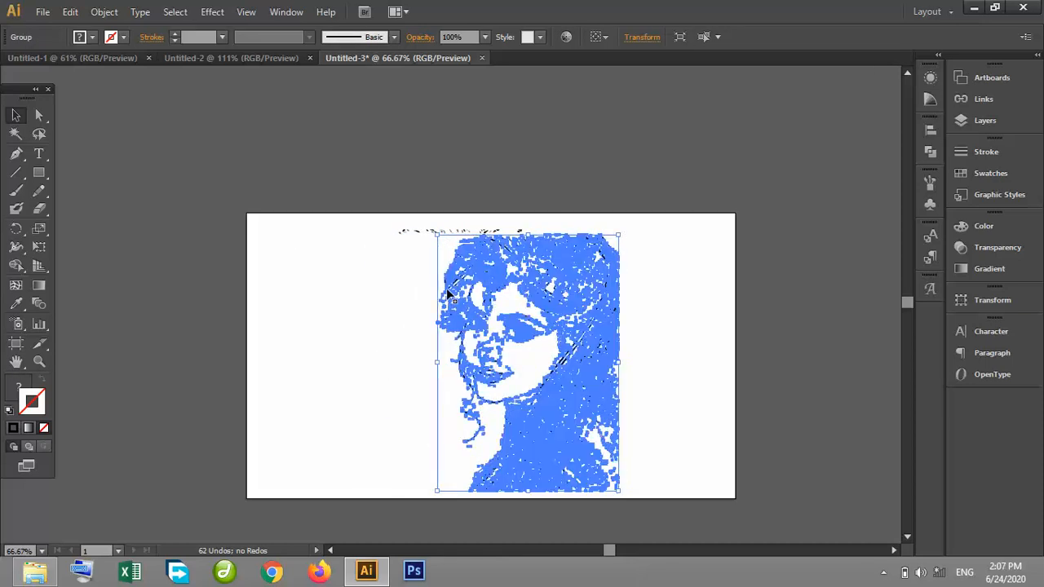
drag(543, 292, 299, 268)
click(563, 272)
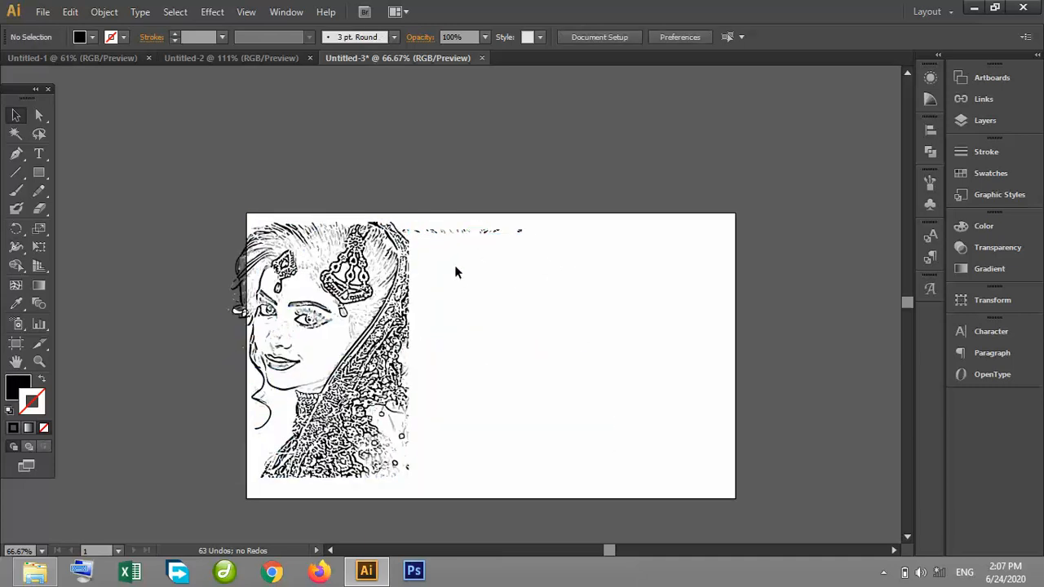
mouse_move(366, 273)
mouse_down()
mouse_move(357, 262)
mouse_move(272, 266)
mouse_up()
drag(389, 212, 536, 264)
key(Delete)
Step: Move the grouped portrait fully onto the left part of the artboard and deselect it
drag(277, 279, 271, 276)
drag(193, 222, 192, 217)
click(358, 186)
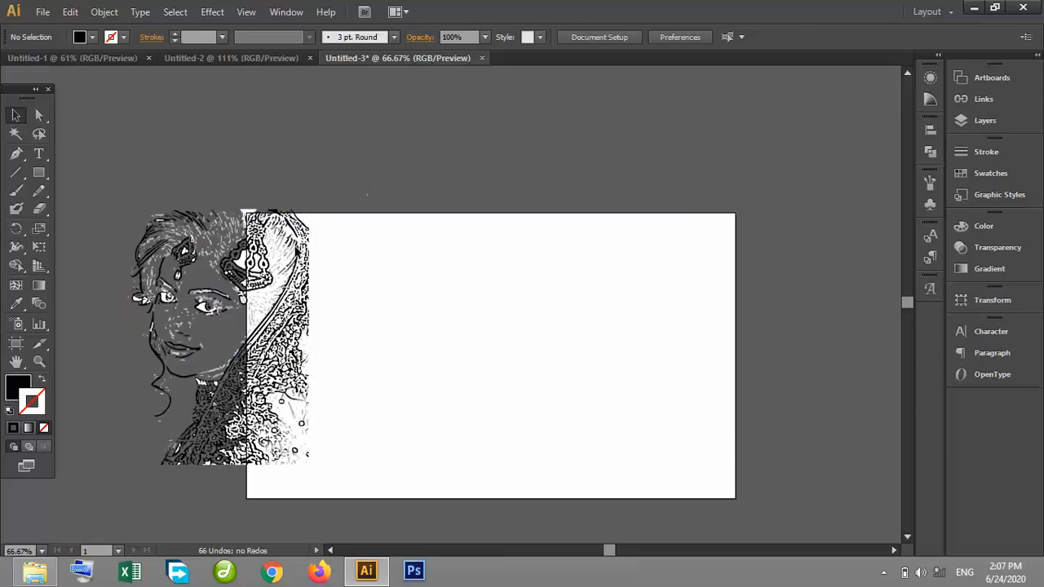
mouse_move(289, 255)
mouse_down()
mouse_move(440, 285)
mouse_move(415, 273)
mouse_up()
click(345, 175)
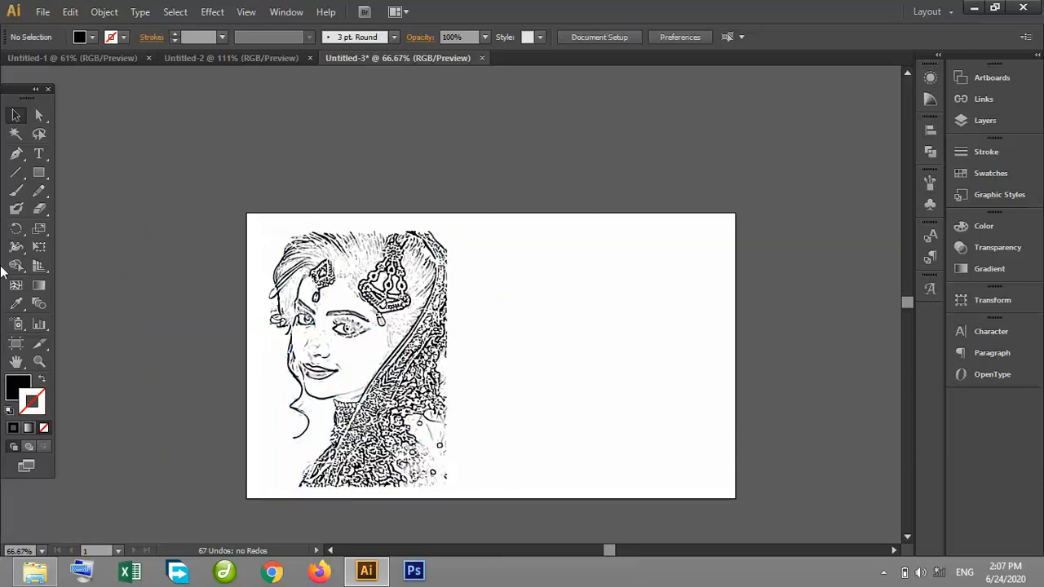
Step: Narrow the artboard from its right edge to fit closely around the portrait, keeping a small margin
click(16, 344)
drag(736, 357, 483, 356)
click(15, 117)
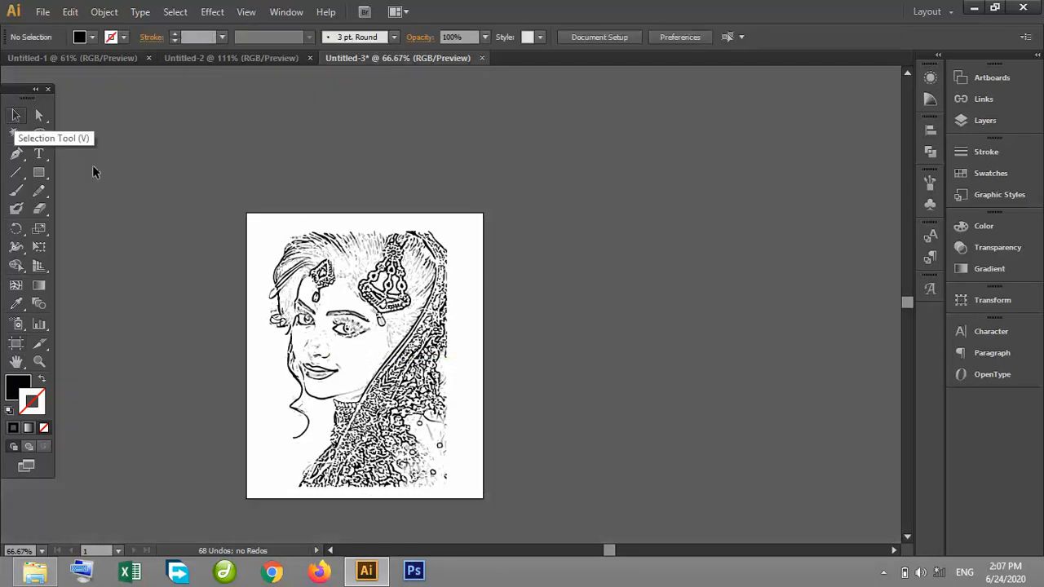
double_click(330, 309)
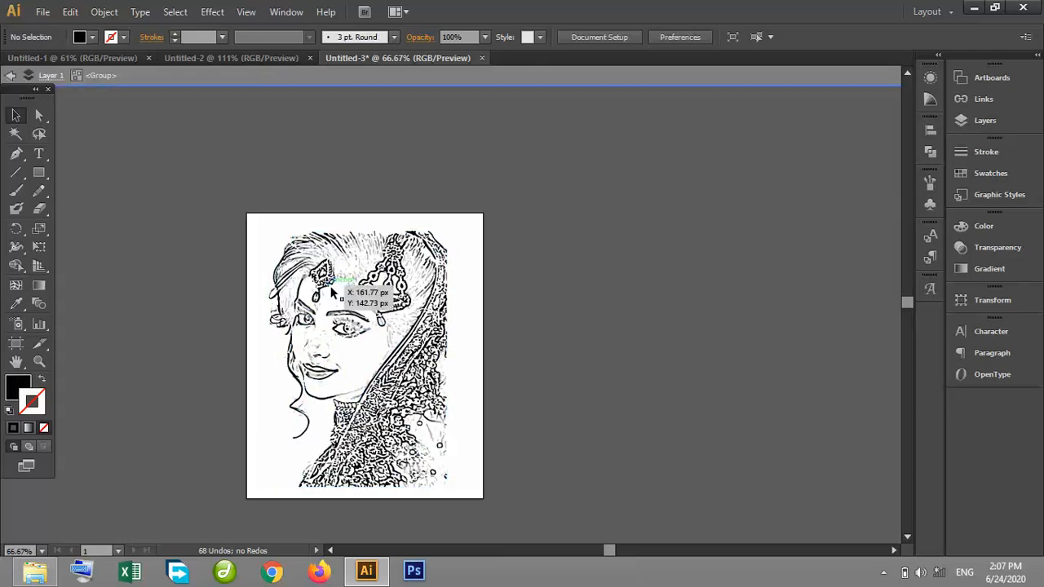
click(9, 75)
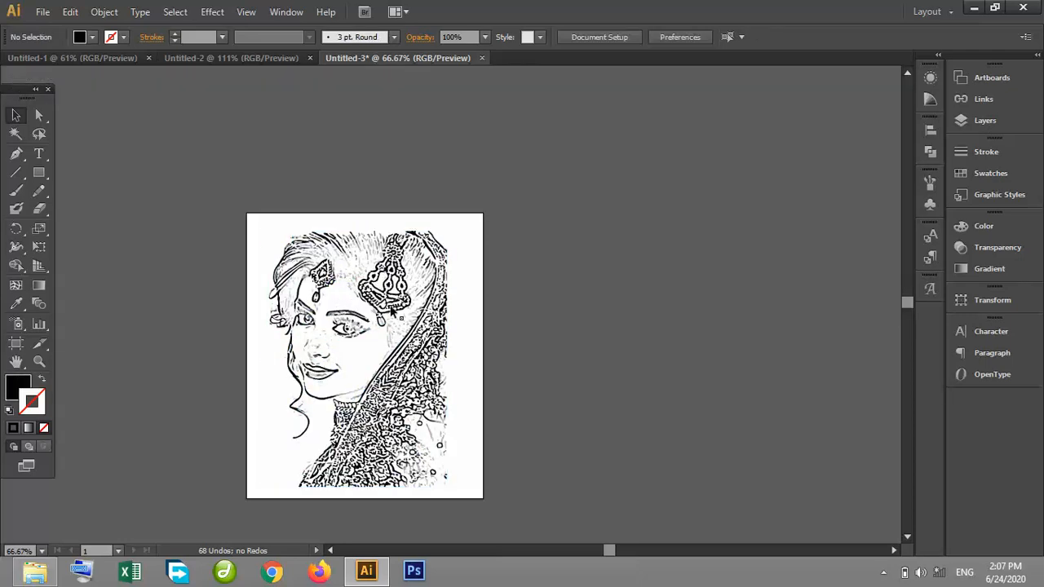
Step: Nudge the grouped portrait upward until its top meets the artboard's upper edge, and deselect it
click(372, 269)
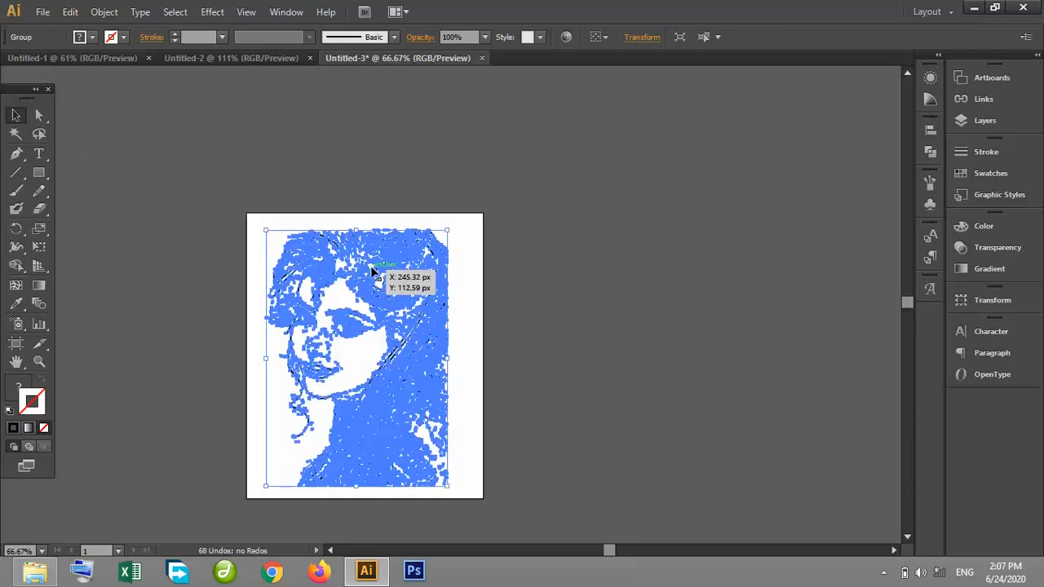
key(Up)
key(Up)
key(Up)
key(Up)
key(Up)
key(Up)
key(Up)
key(Up)
key(Up)
key(Up)
key(Up)
key(Up)
key(Up)
key(Up)
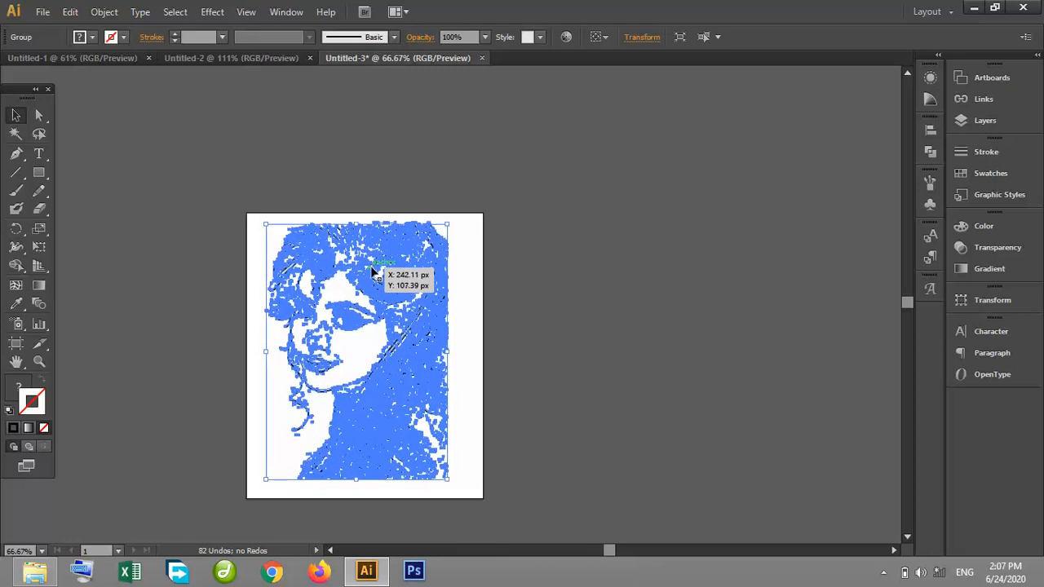
key(Up)
key(Up)
key(Up)
key(Up)
key(Up)
key(Up)
key(Up)
key(Up)
key(Up)
key(Up)
key(Up)
key(Up)
key(Up)
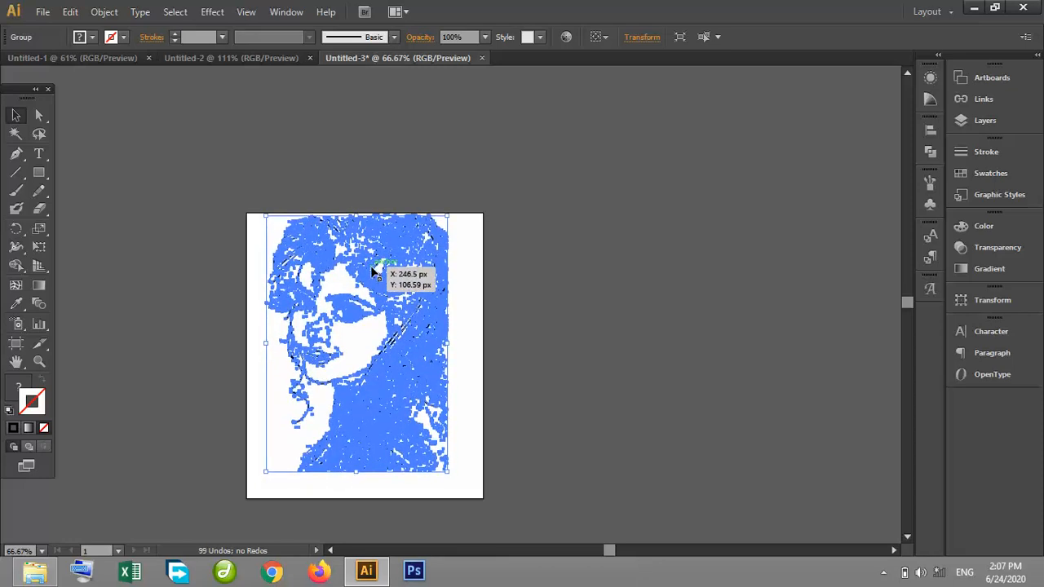
click(178, 199)
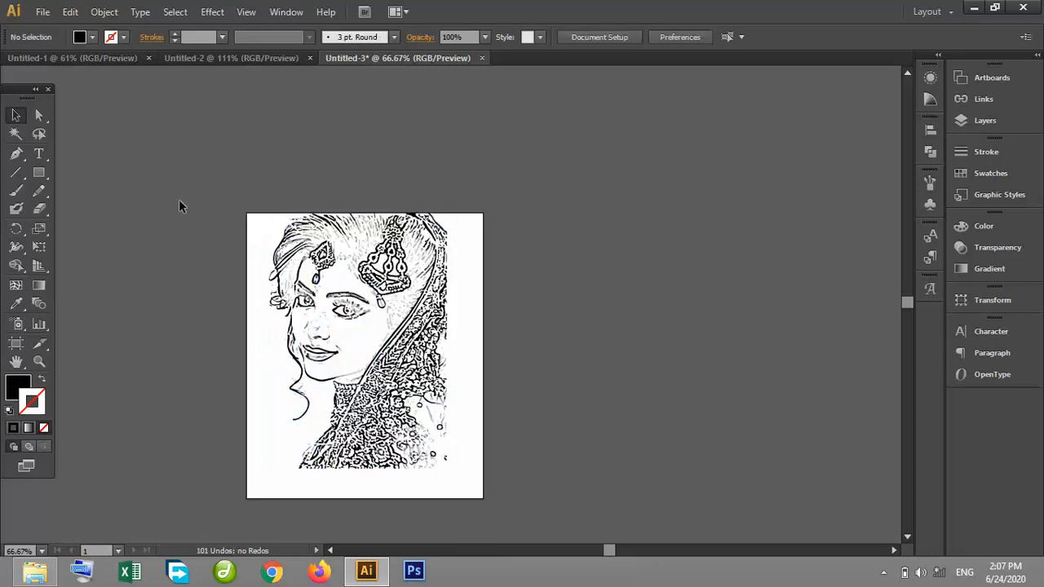
Step: Shorten the artboard from its lower edge to 502 px high, ending at the portrait's base
click(14, 346)
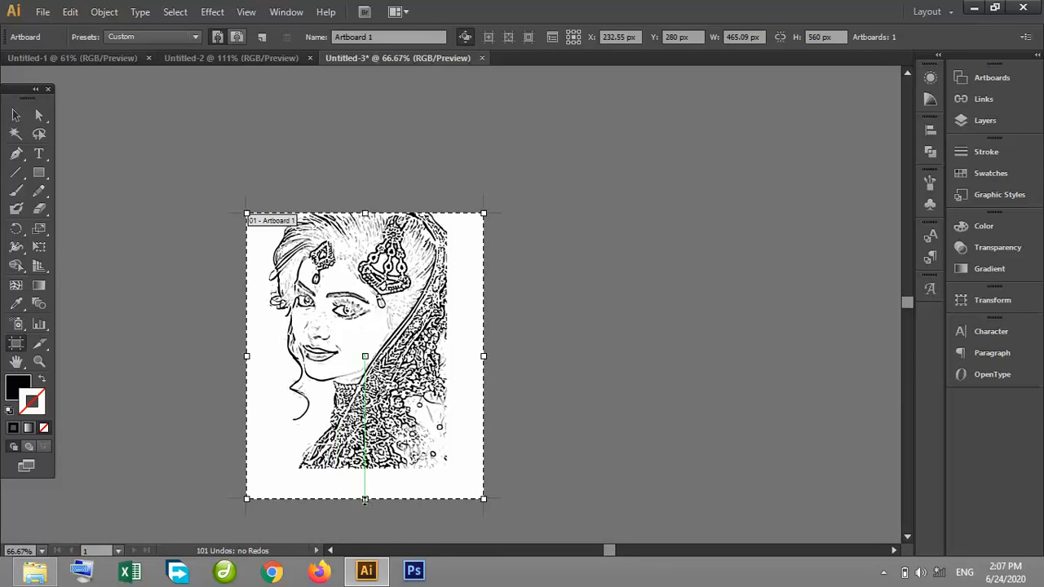
drag(364, 499, 365, 469)
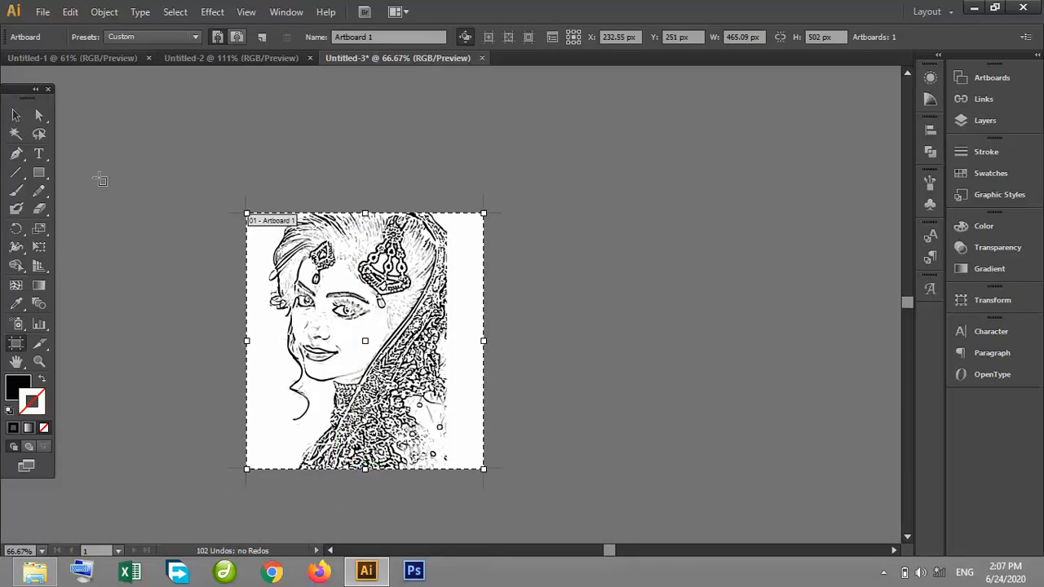
click(15, 115)
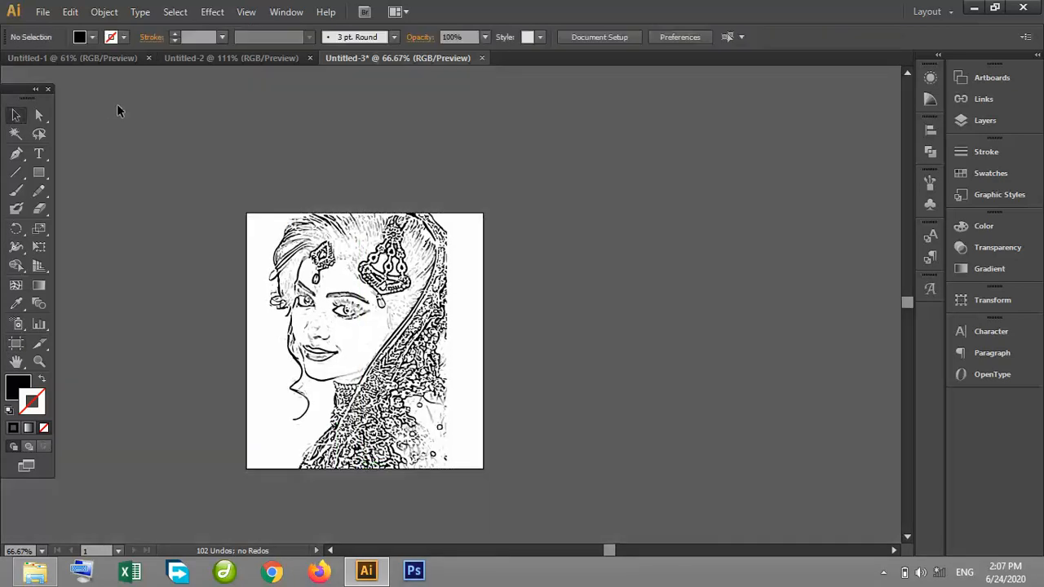
Step: Export the artwork to the Desktop as a PNG file named newpic
click(43, 12)
click(132, 301)
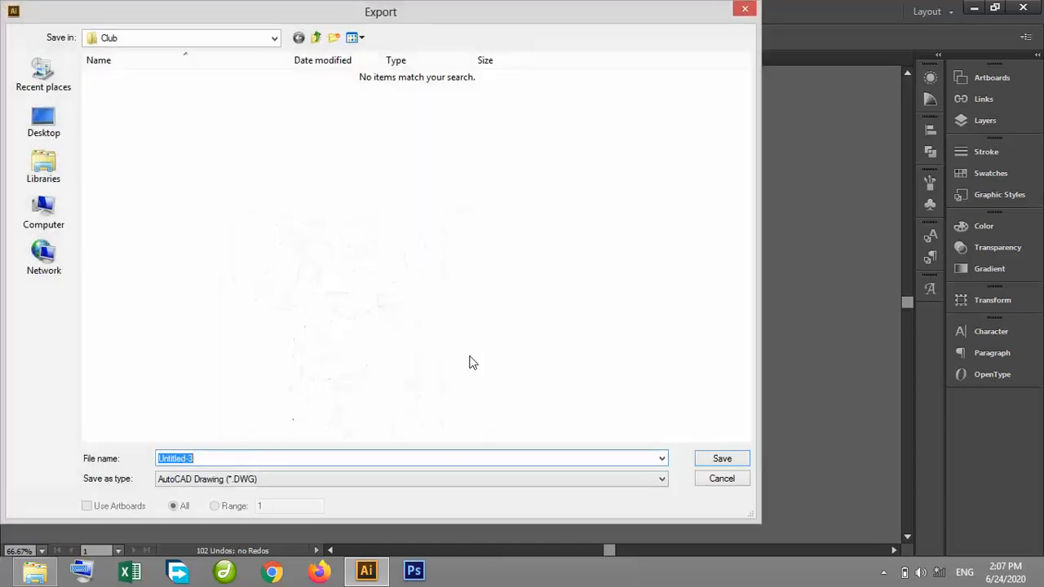
click(42, 130)
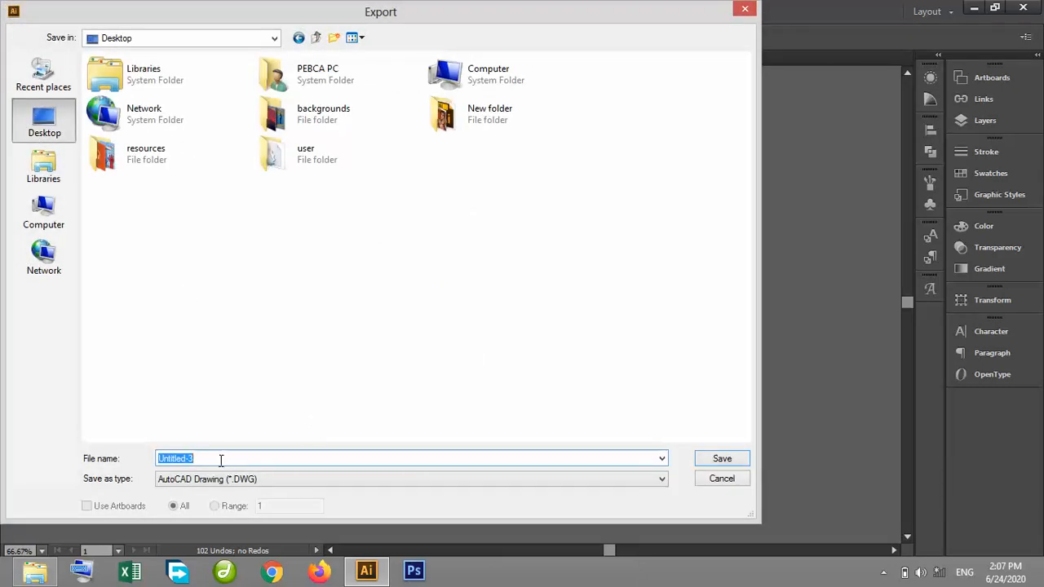
text(newpic)
click(317, 483)
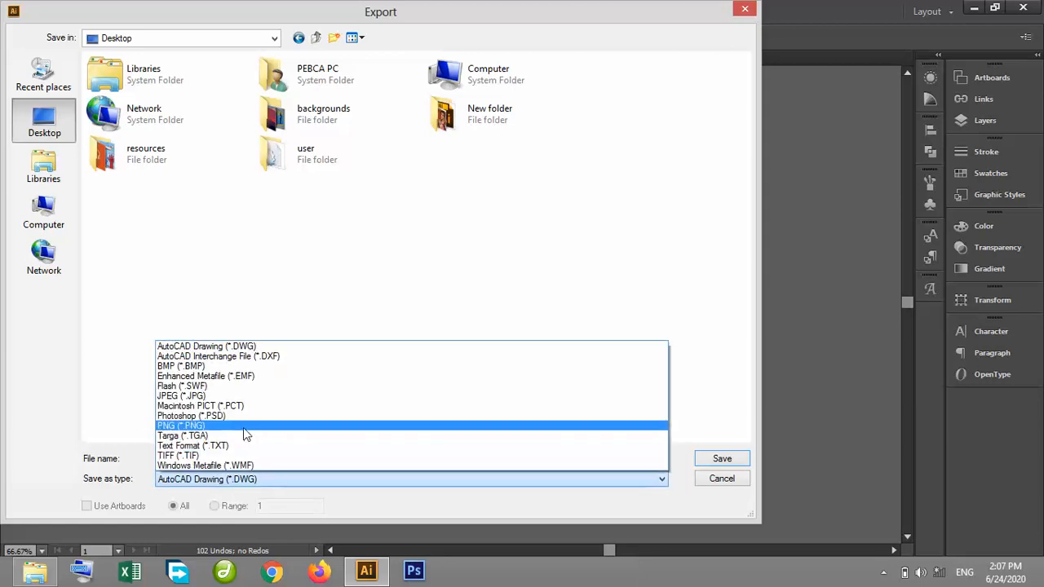
click(243, 428)
click(697, 461)
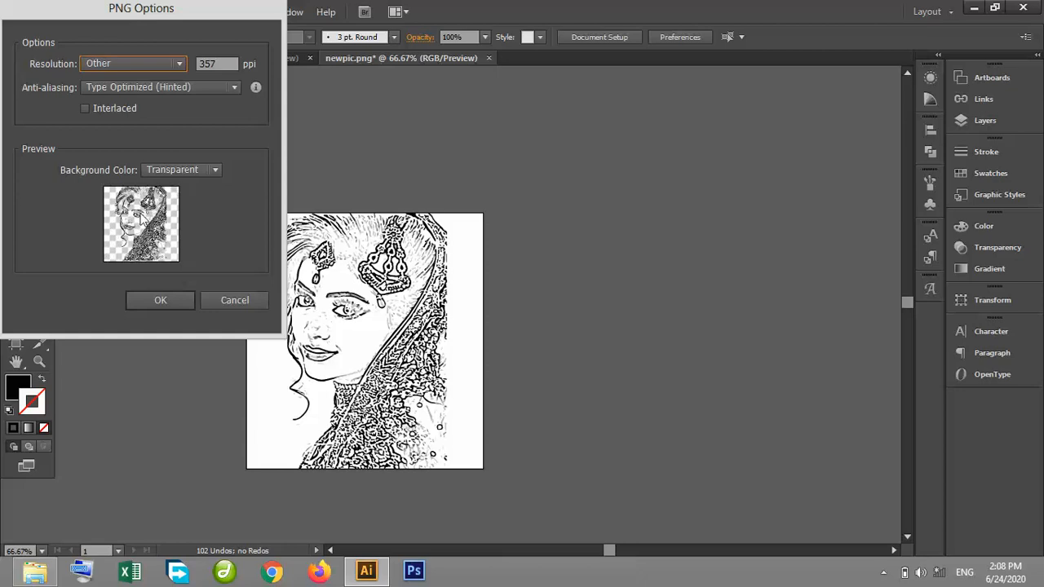
Step: Try white, black and a custom dark green as the PNG background color
click(186, 168)
click(180, 207)
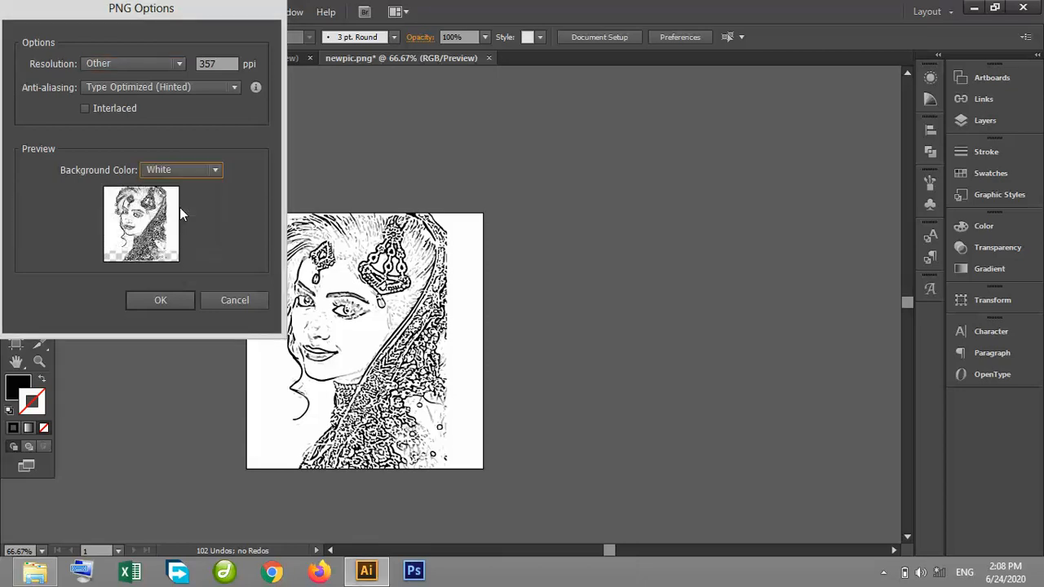
click(182, 175)
click(177, 223)
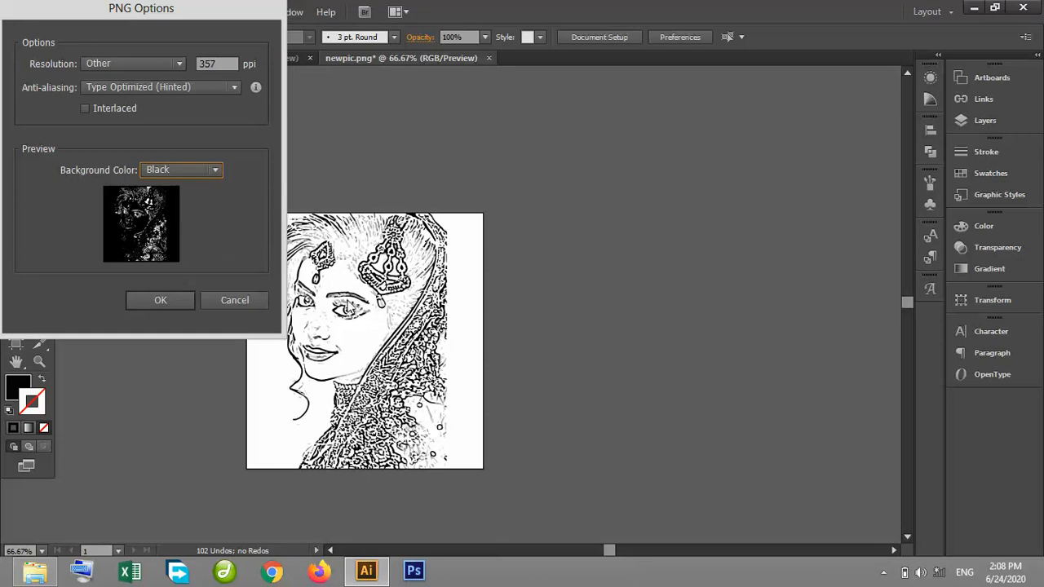
click(181, 169)
click(189, 247)
click(225, 135)
click(215, 88)
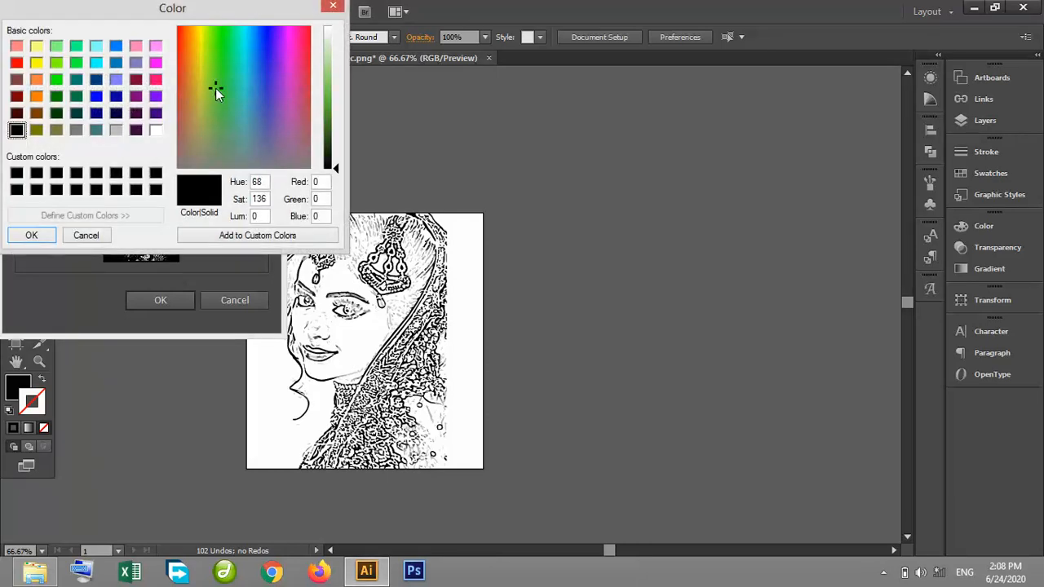
click(331, 149)
click(32, 235)
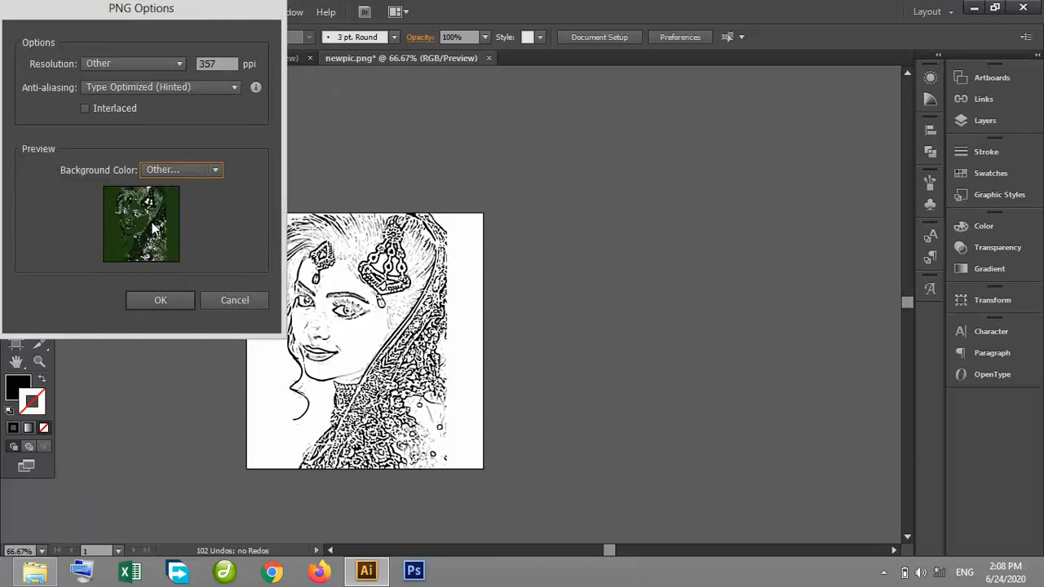
Step: Set the PNG background color to White and complete the export
click(163, 170)
click(170, 206)
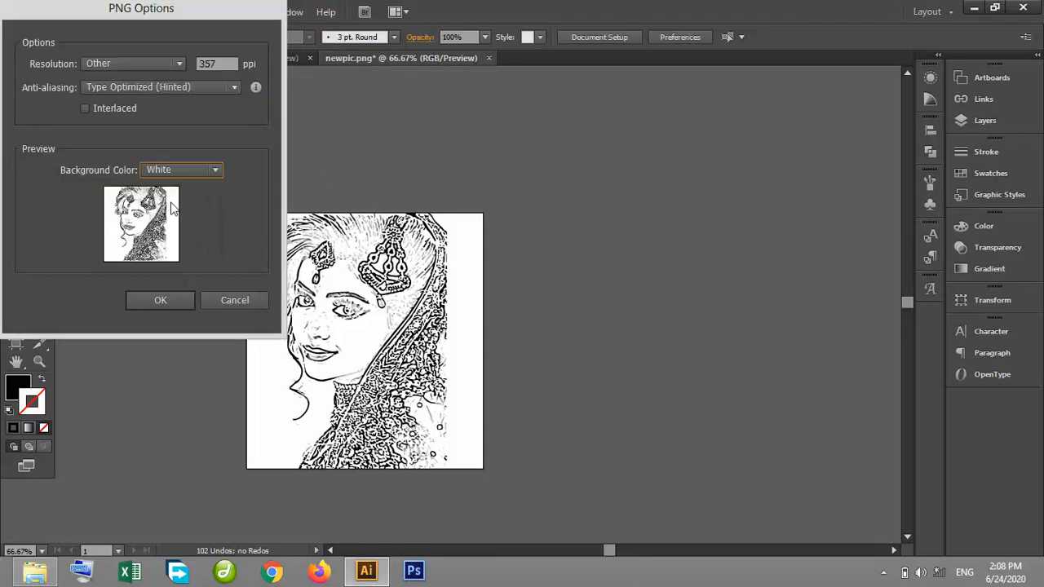
click(172, 300)
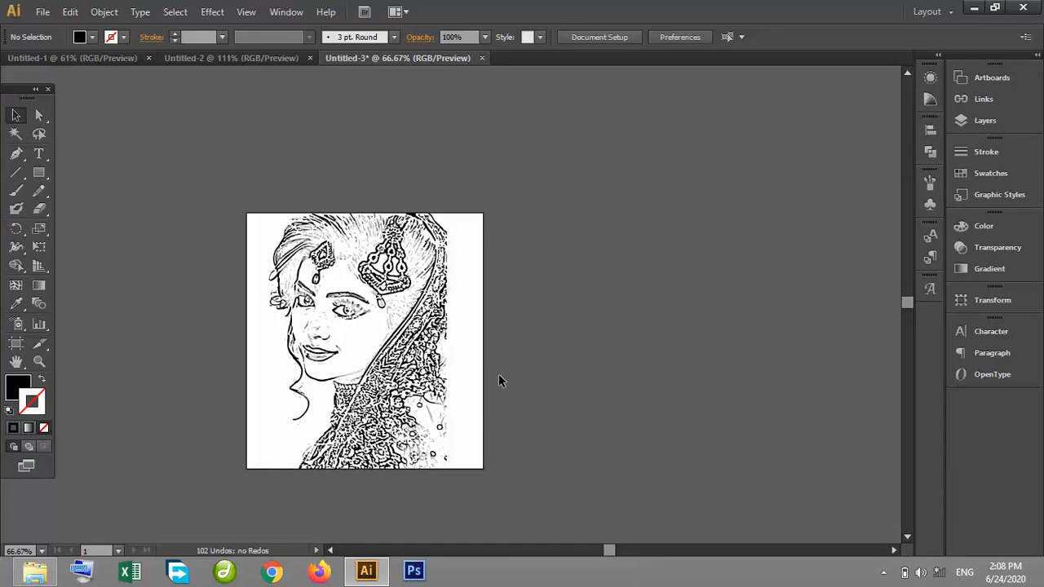
Step: Create a new 960 x 560 px document with the Web profile and one artboard
click(44, 13)
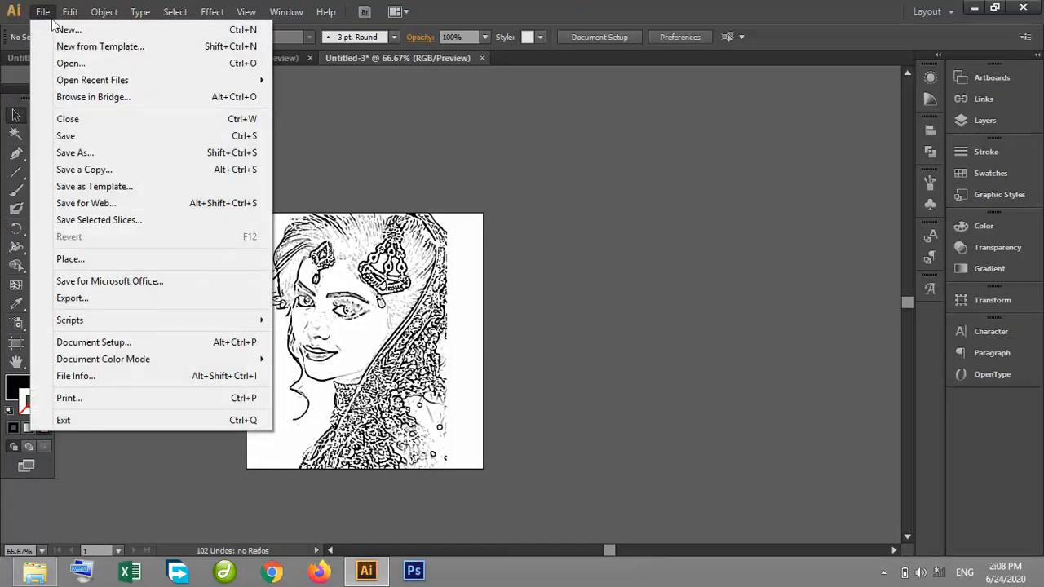
click(63, 30)
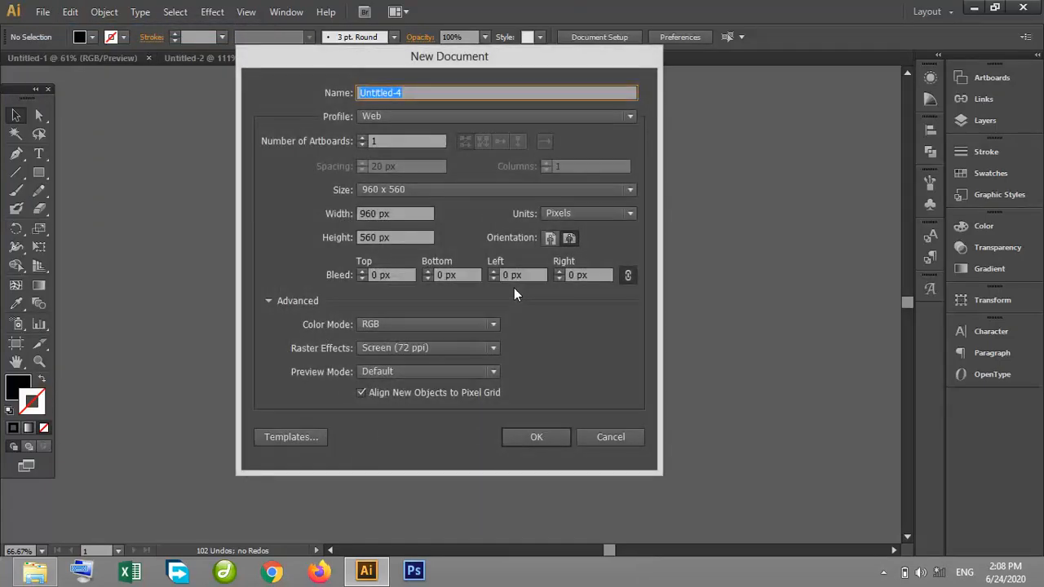
click(556, 437)
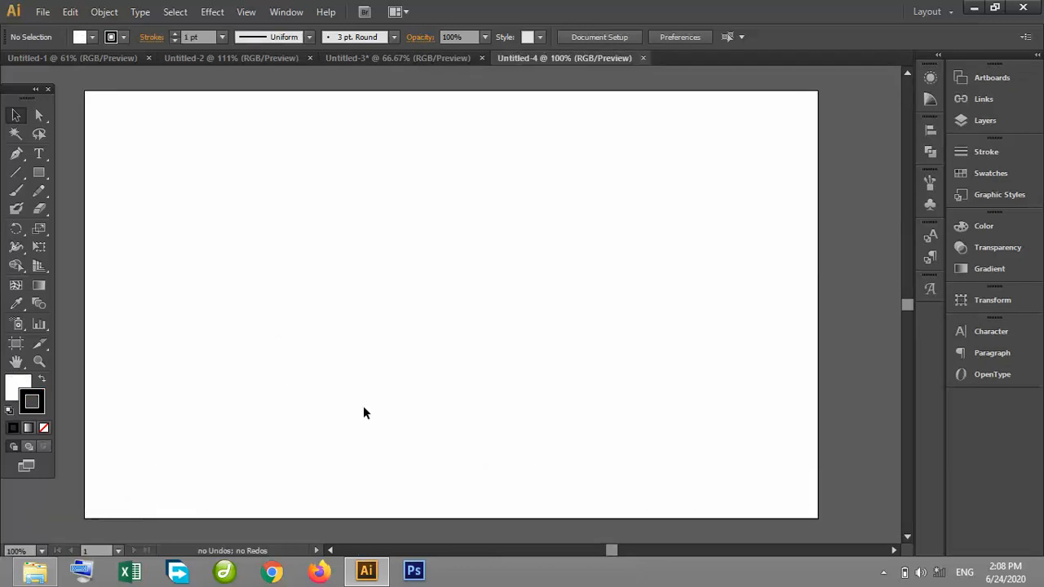
Step: Shrink the new document's artboard in width and height from its lower-right corner
click(21, 344)
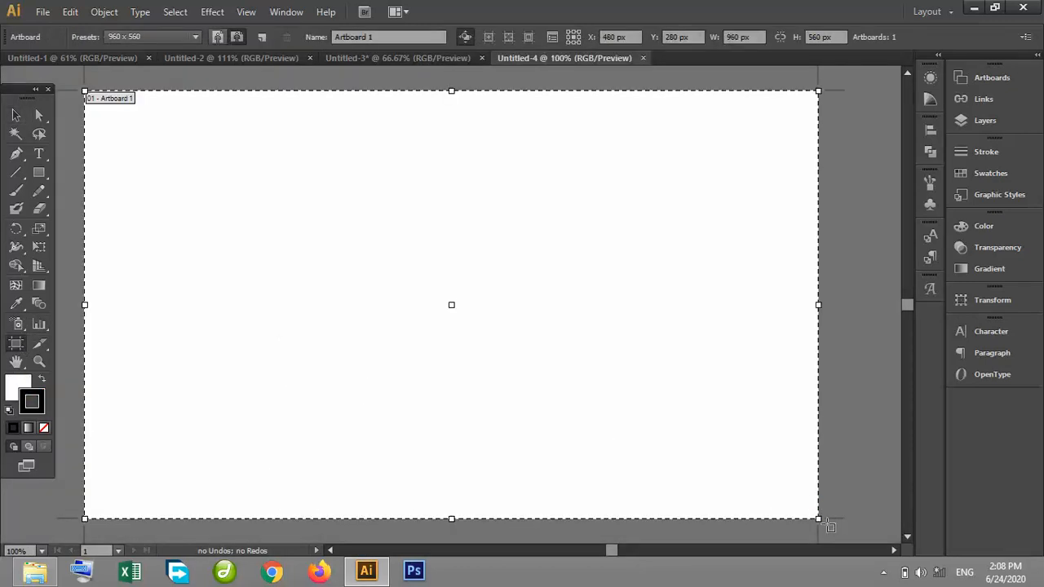
drag(818, 518, 714, 408)
click(16, 115)
click(16, 362)
drag(216, 258, 286, 305)
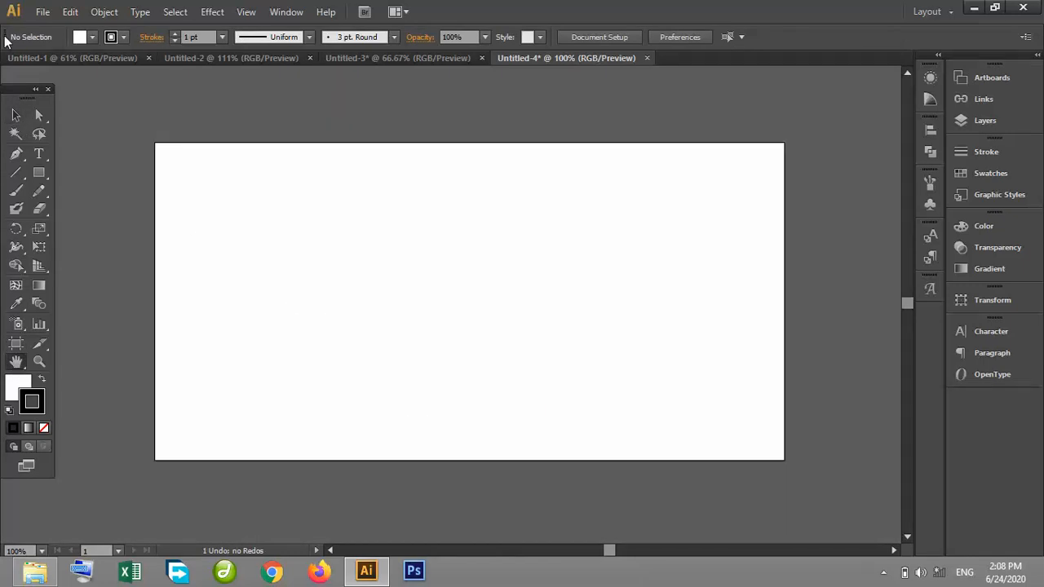
Step: Open the recent file gradients.ai and bring its dark green radial gradient square into the new document, above the artboard
click(43, 11)
mouse_move(247, 84)
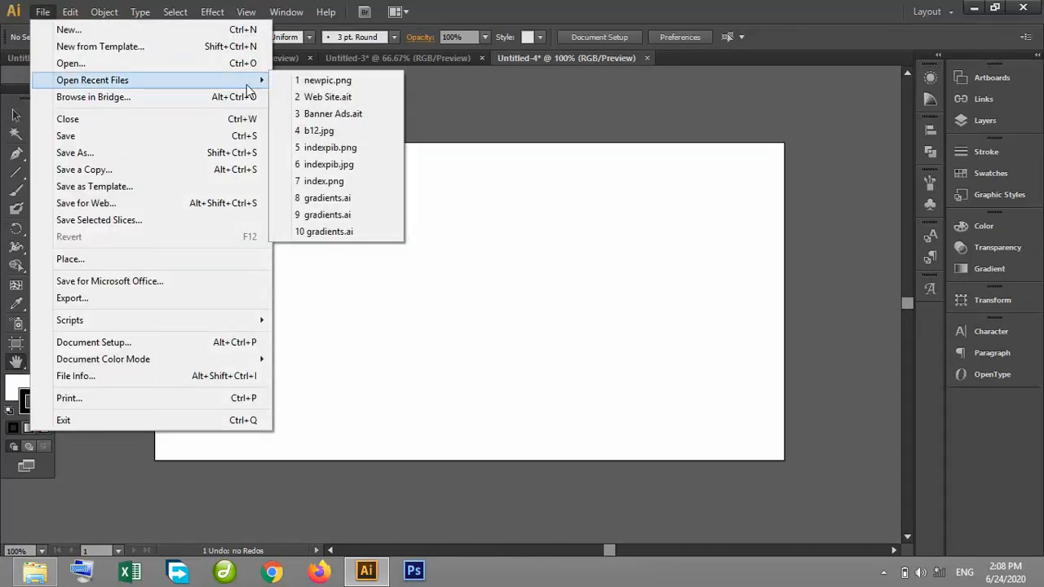
click(356, 198)
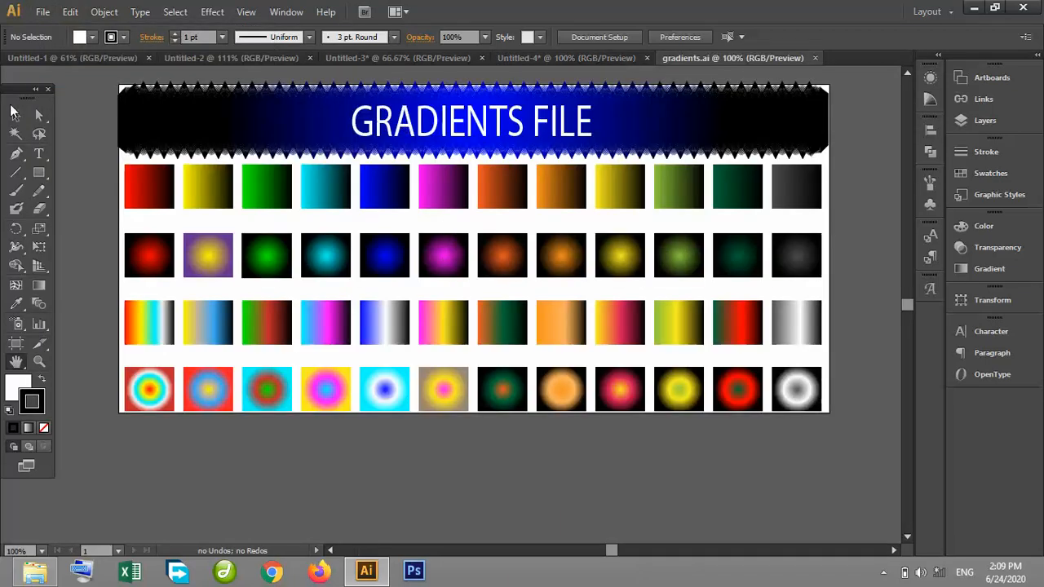
click(15, 114)
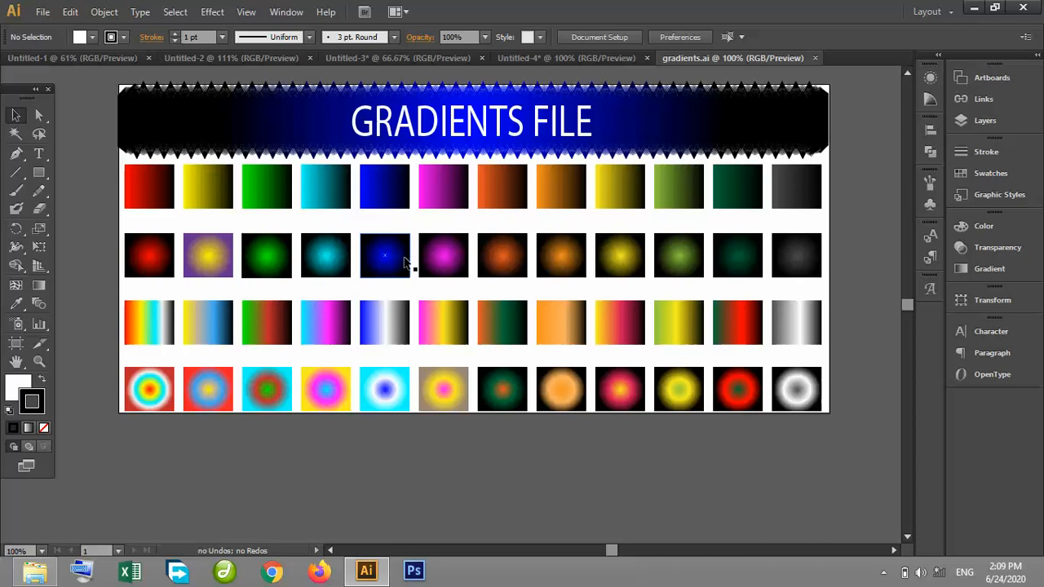
drag(745, 257, 643, 96)
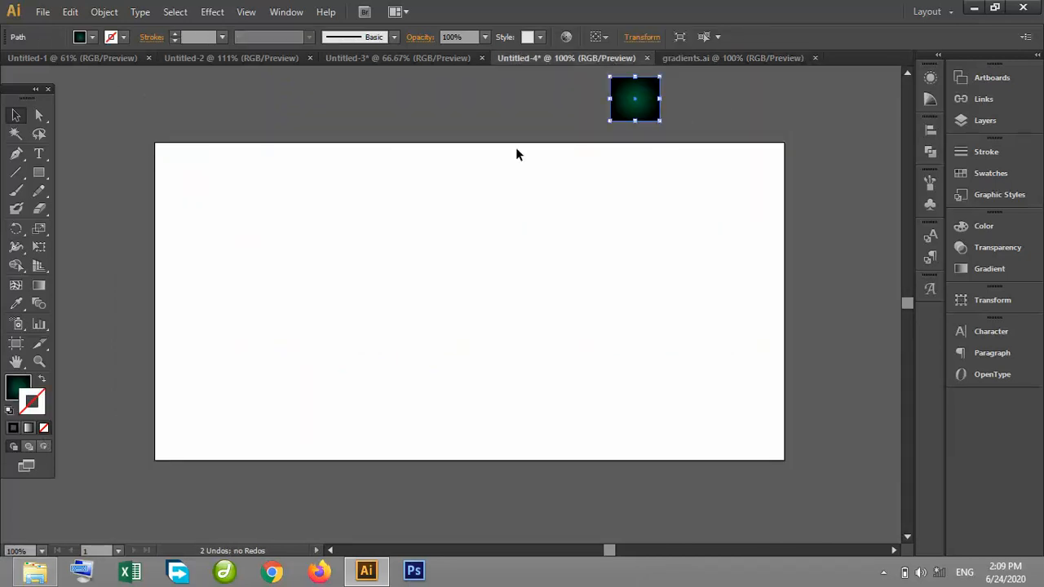
Step: Draw a rectangle covering the whole artboard, filled with the dark green radial gradient
click(39, 174)
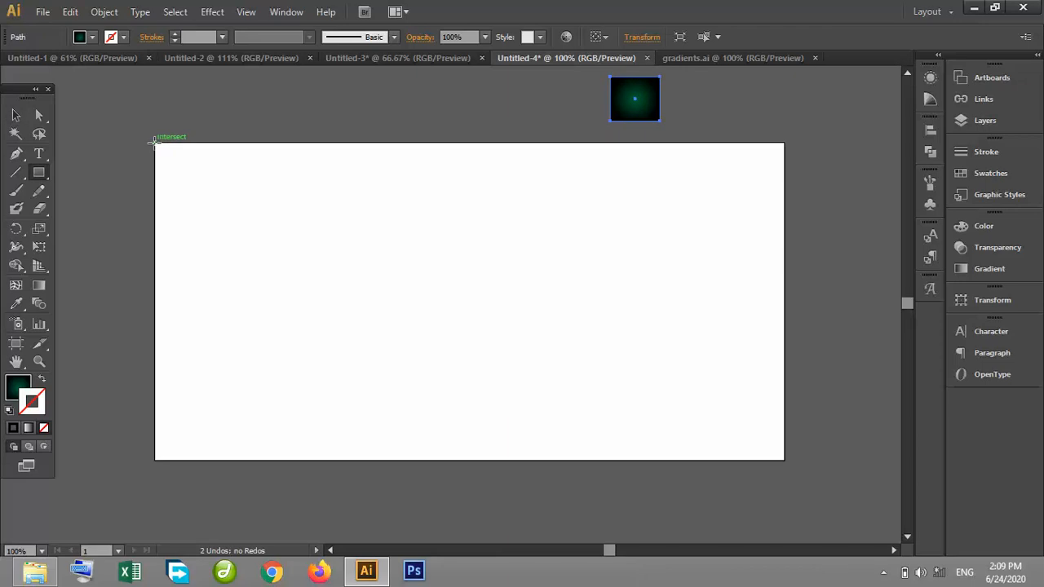
drag(153, 142, 781, 459)
click(16, 115)
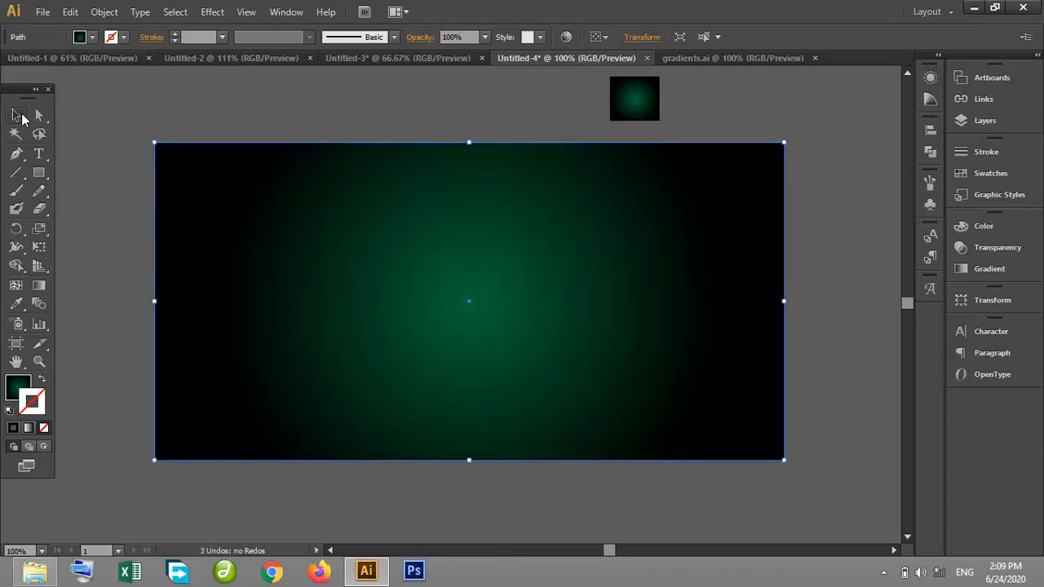
Step: Change the rectangle's gradient fill type to Linear and deselect it
click(39, 285)
double_click(39, 285)
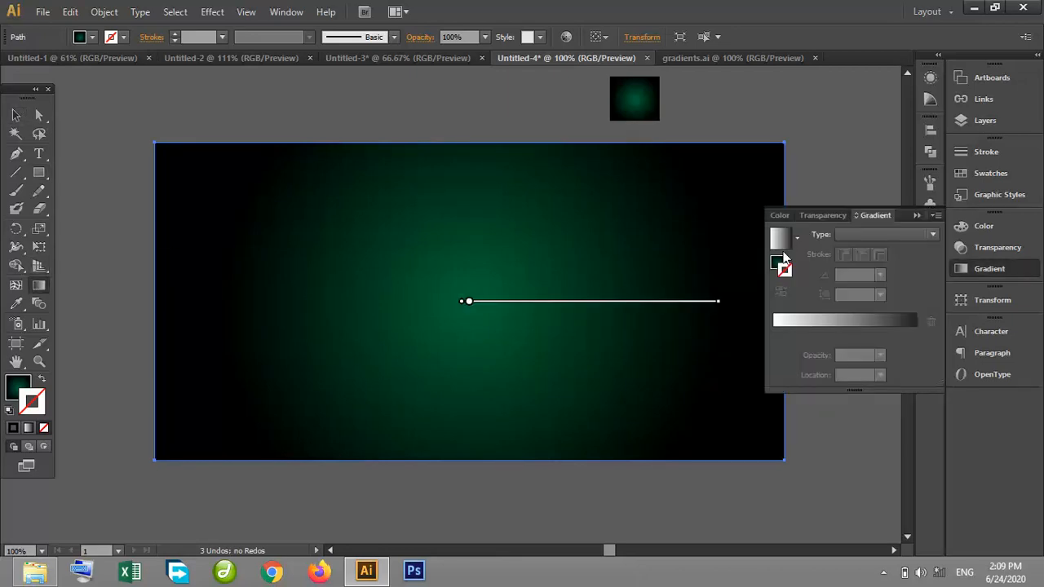
click(779, 261)
click(862, 230)
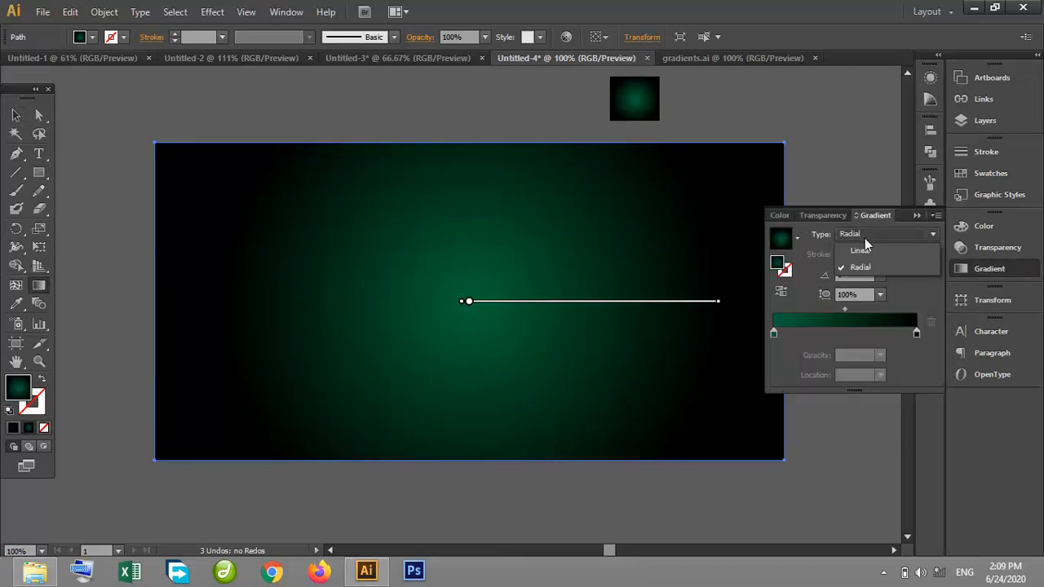
click(863, 250)
click(17, 114)
click(125, 113)
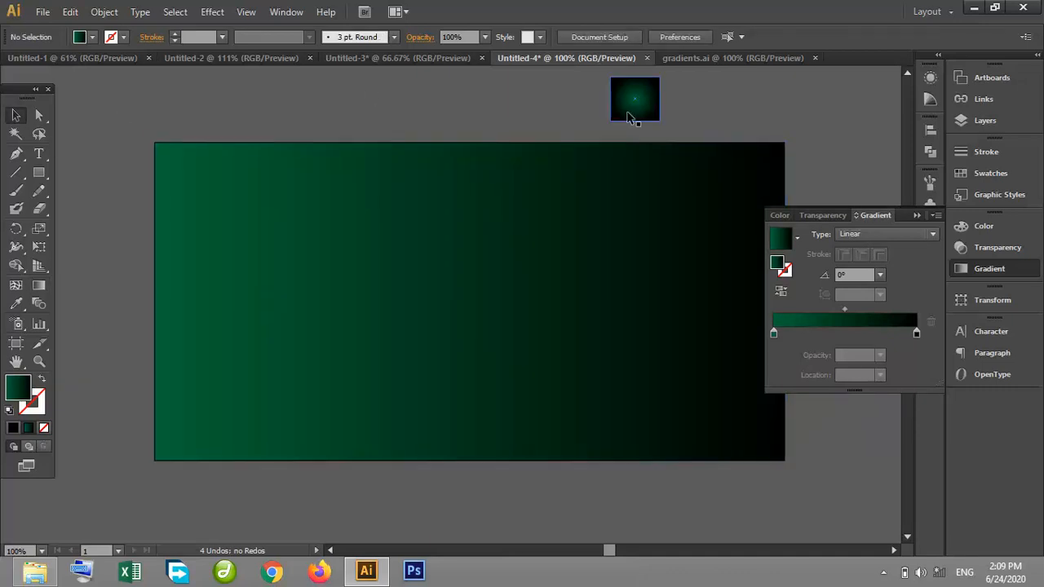
Step: Delete the sample gradient square above the artboard and collapse the gradient settings
click(627, 113)
key(Delete)
click(914, 216)
Step: Delete nothing; select the gradient rectangle and open the Effect Gallery with the Artistic group expanded and the Sketch group collapsed
click(559, 213)
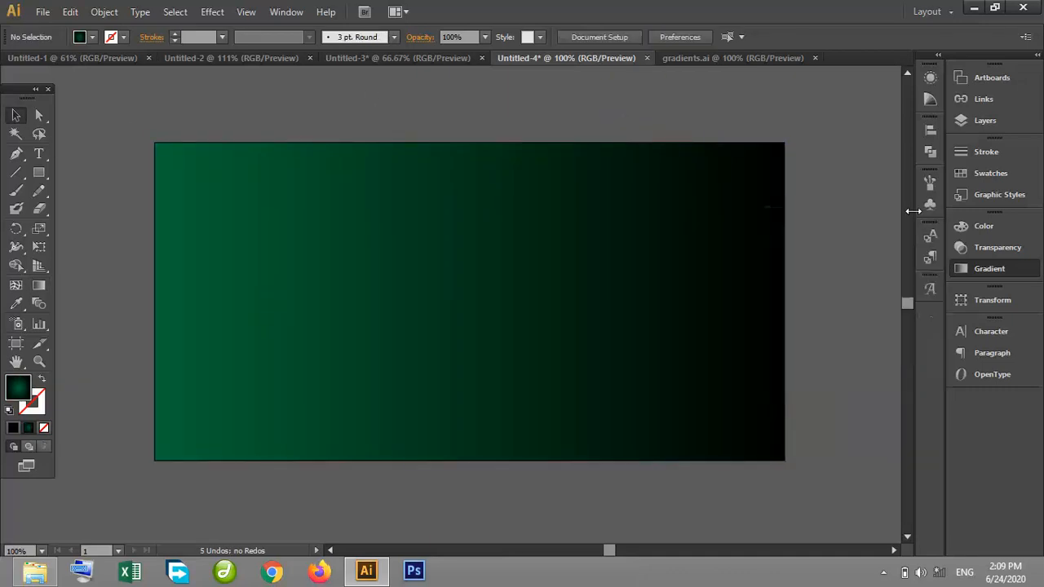
click(213, 11)
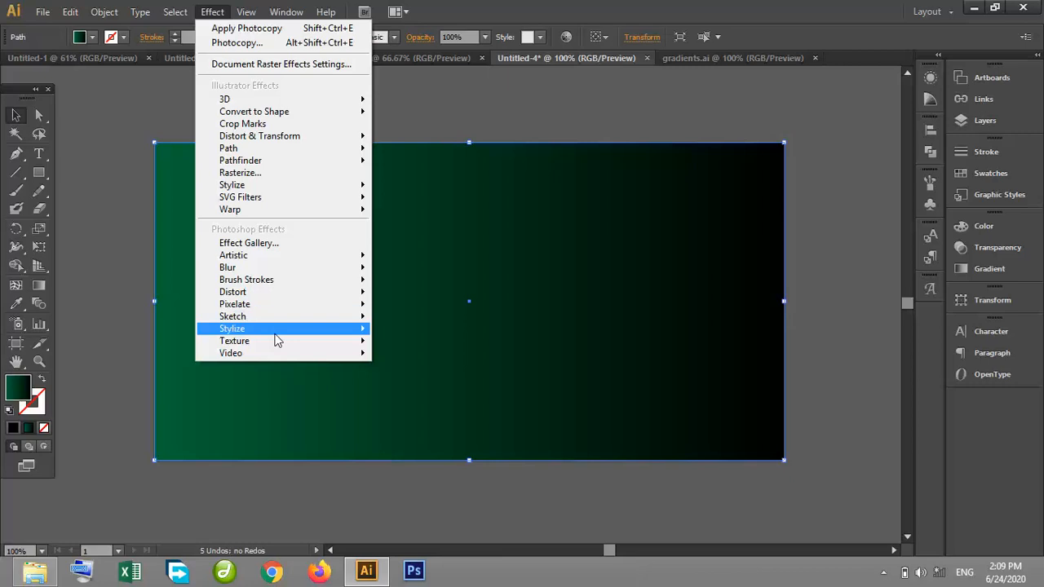
mouse_move(273, 259)
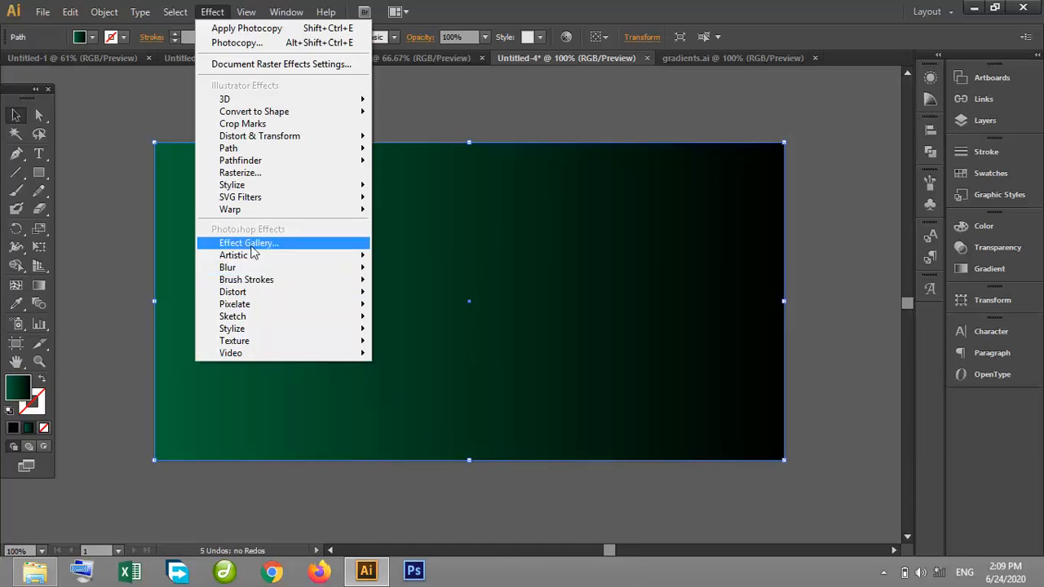
click(251, 245)
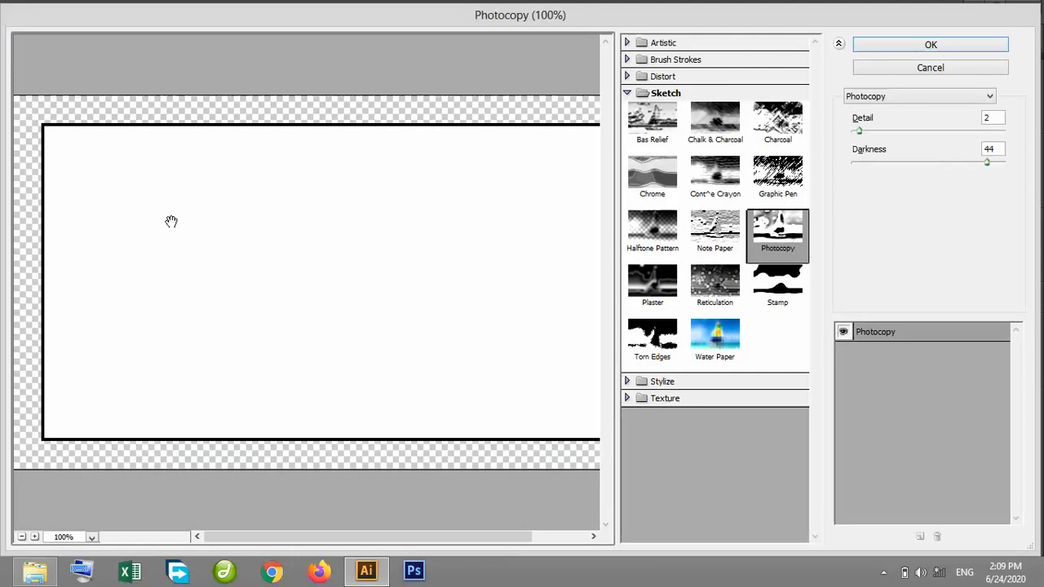
click(626, 43)
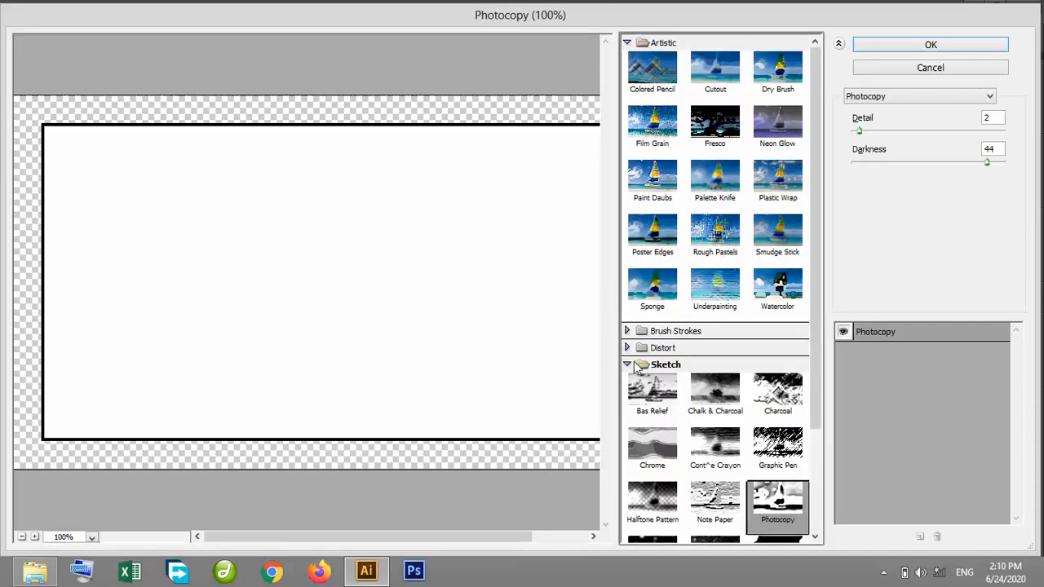
click(636, 367)
Step: Preview the Colored Pencil, Cutout, Dry Brush, Neon Glow, Fresco and Film Grain effects on the rectangle
click(650, 75)
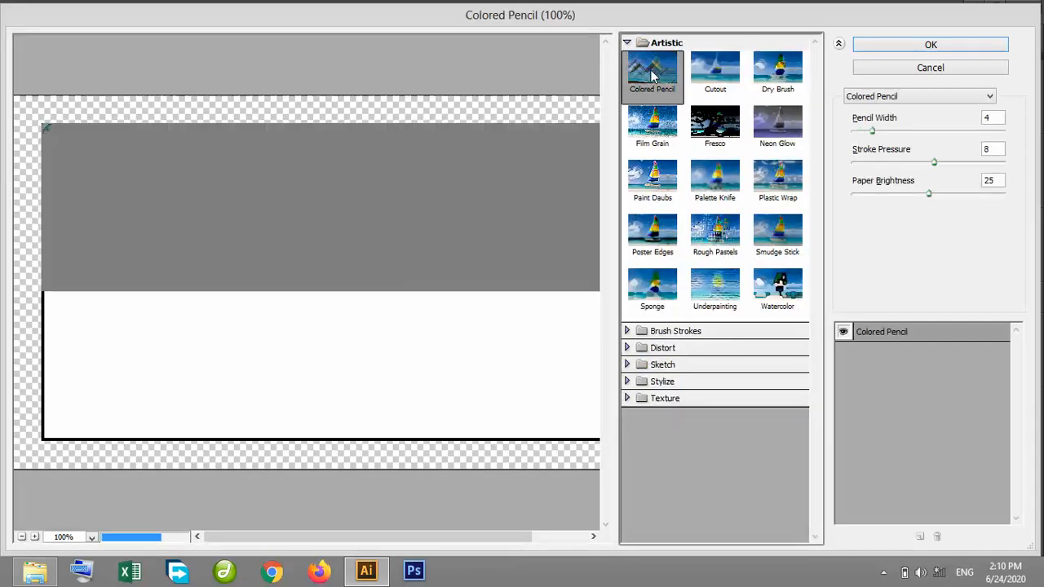
click(708, 89)
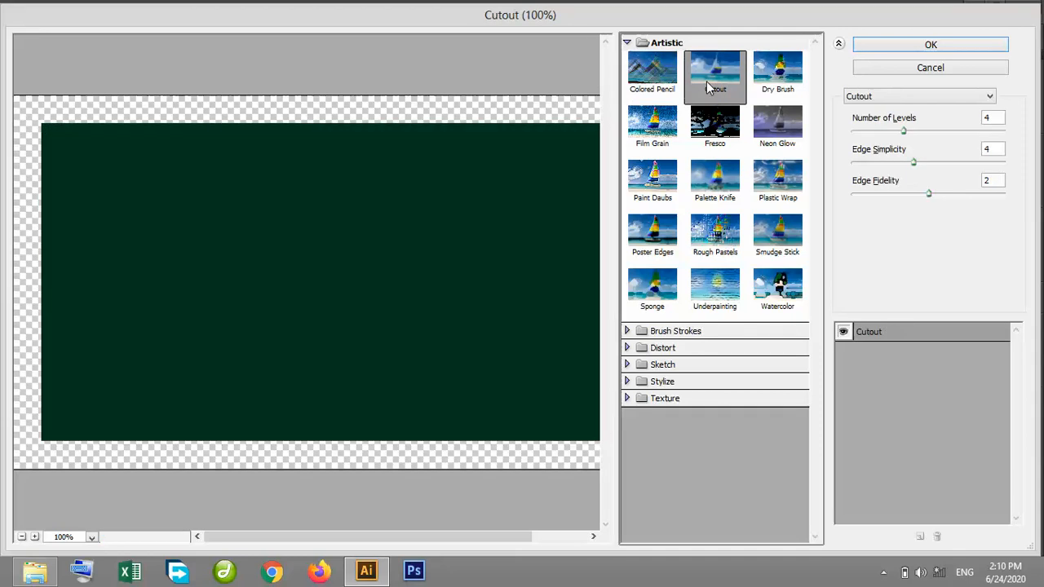
click(778, 94)
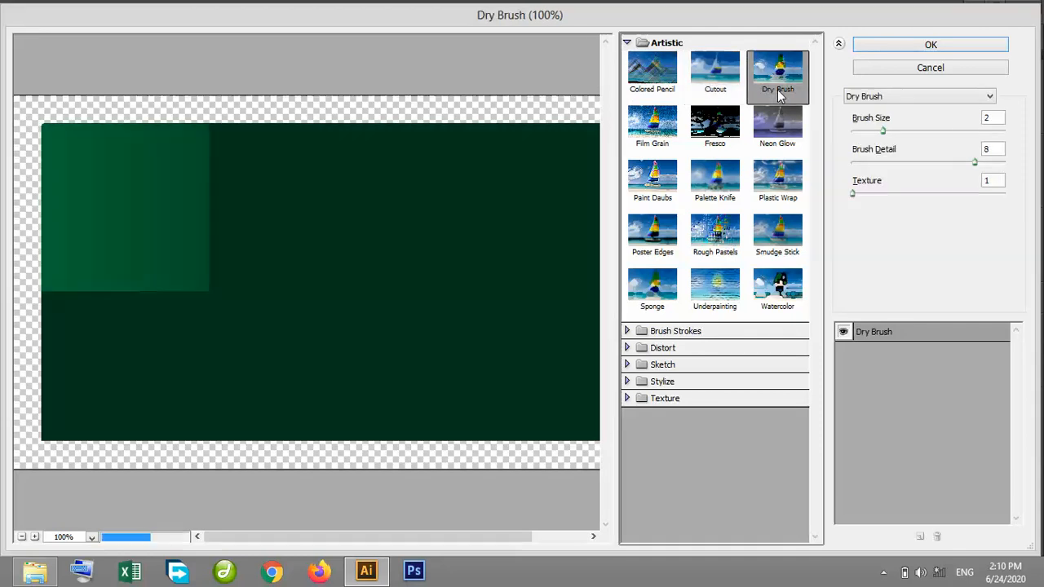
click(775, 137)
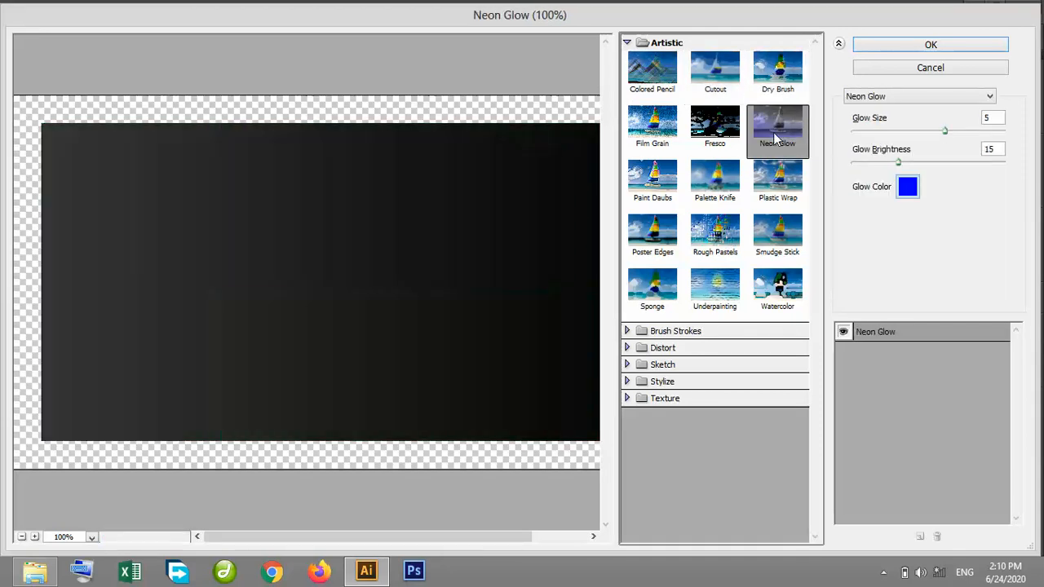
click(716, 137)
click(648, 132)
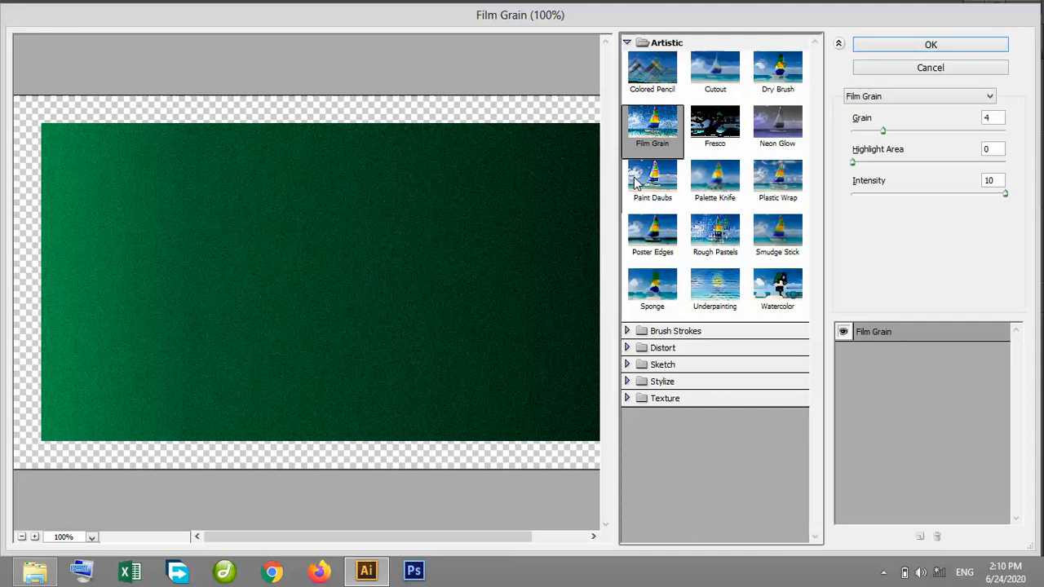
Step: Preview the Paint Daubs, Palette Knife, Plastic Wrap, Smudge Stick, Rough Pastels and Poster Edges effects on the rectangle
click(637, 180)
click(693, 189)
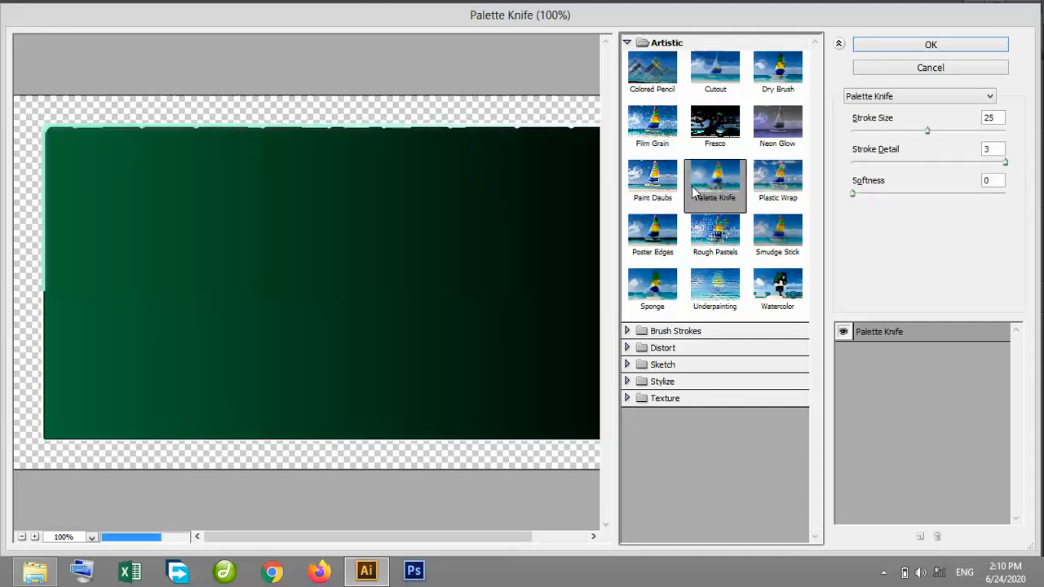
click(760, 193)
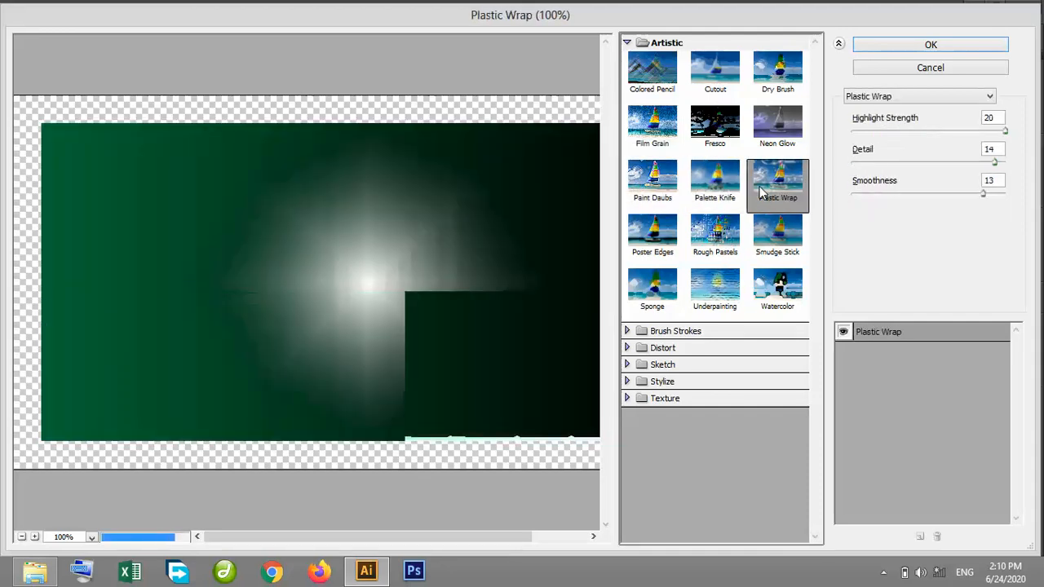
click(774, 239)
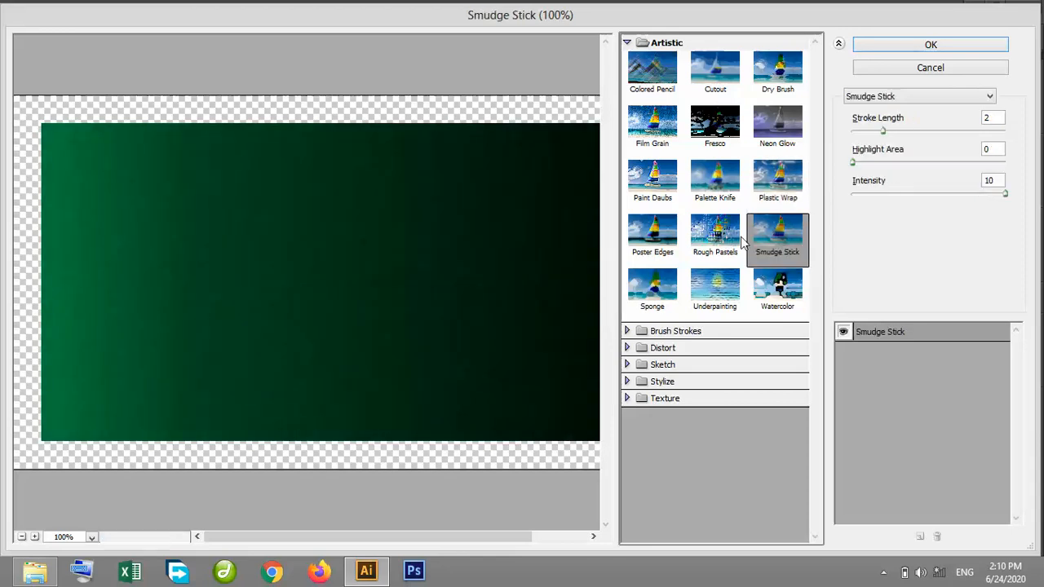
click(715, 234)
click(636, 236)
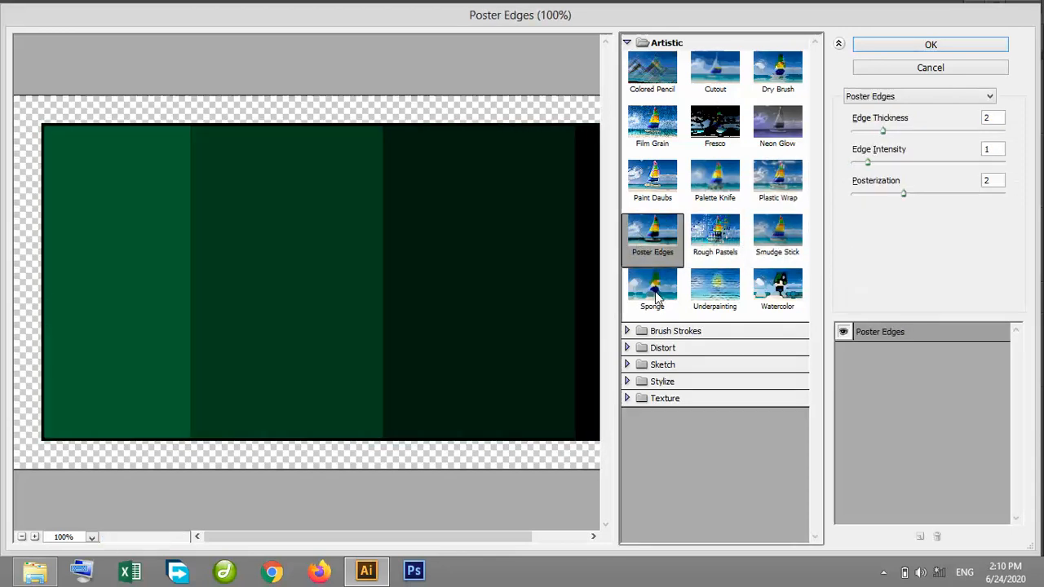
Step: Preview the Sponge, Underpainting and Watercolor effects, and look at Cutout again
click(655, 287)
click(661, 256)
click(654, 288)
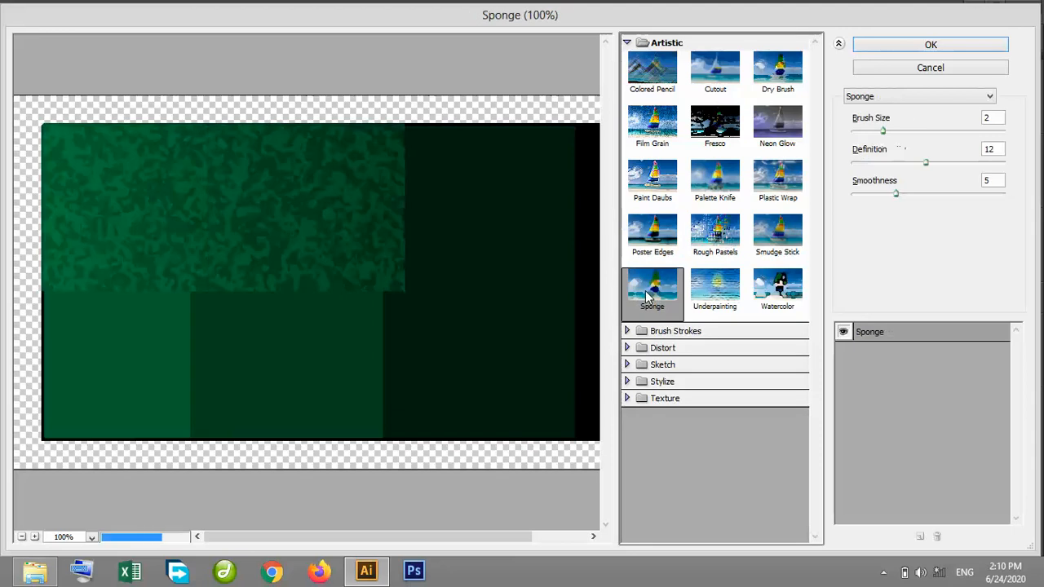
click(714, 302)
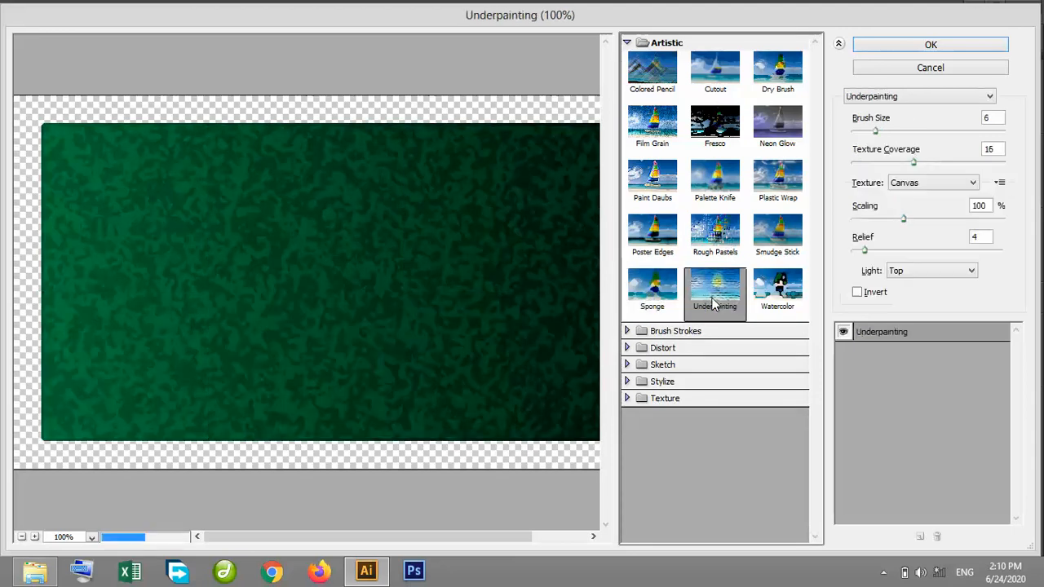
click(775, 300)
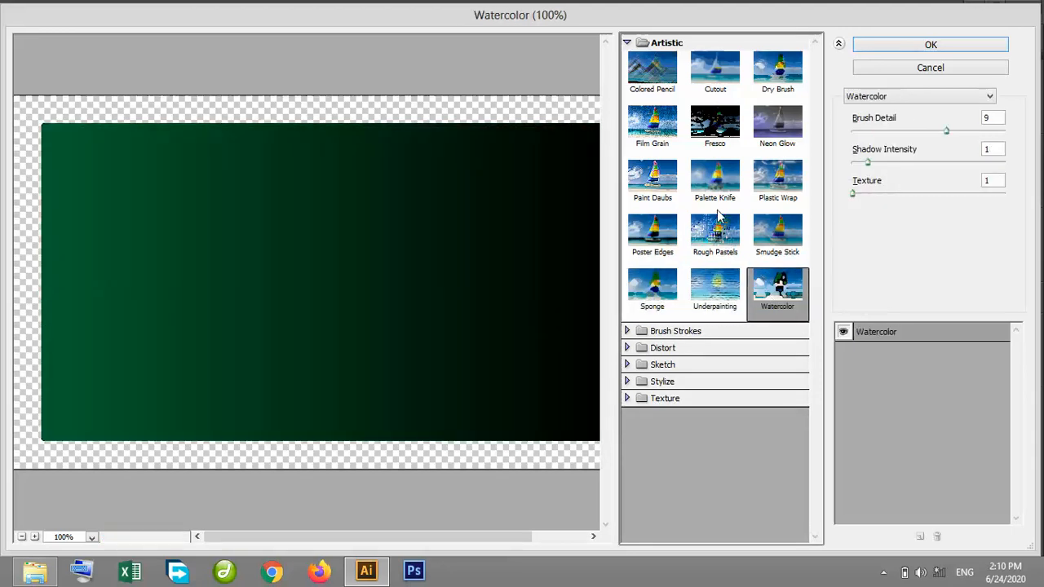
click(728, 68)
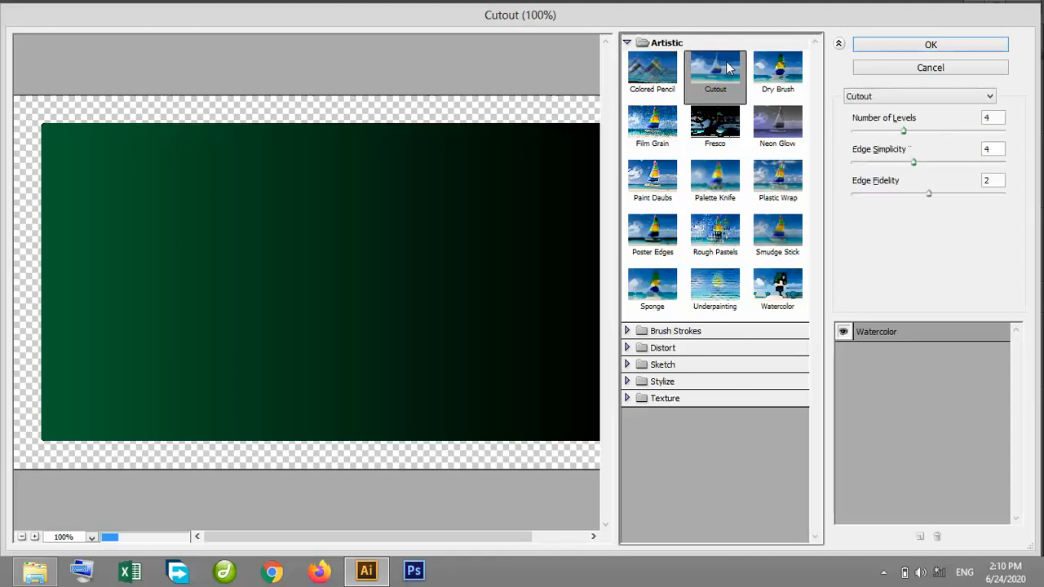
Step: Try Plastic Wrap with Highlight Strength 17, Detail 15 and Smoothness 15, and compare the preview with and without the effect
click(793, 194)
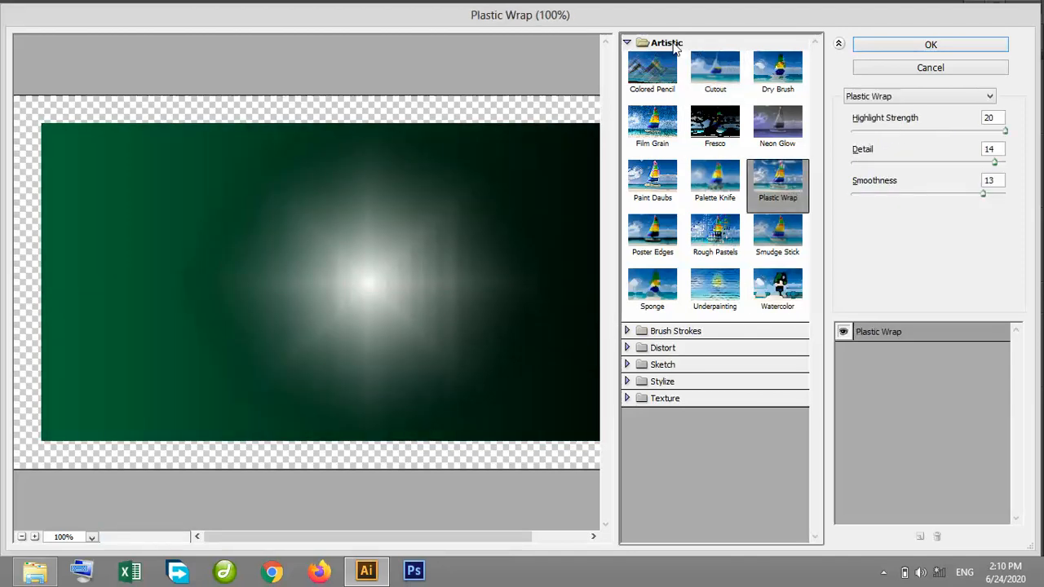
click(627, 44)
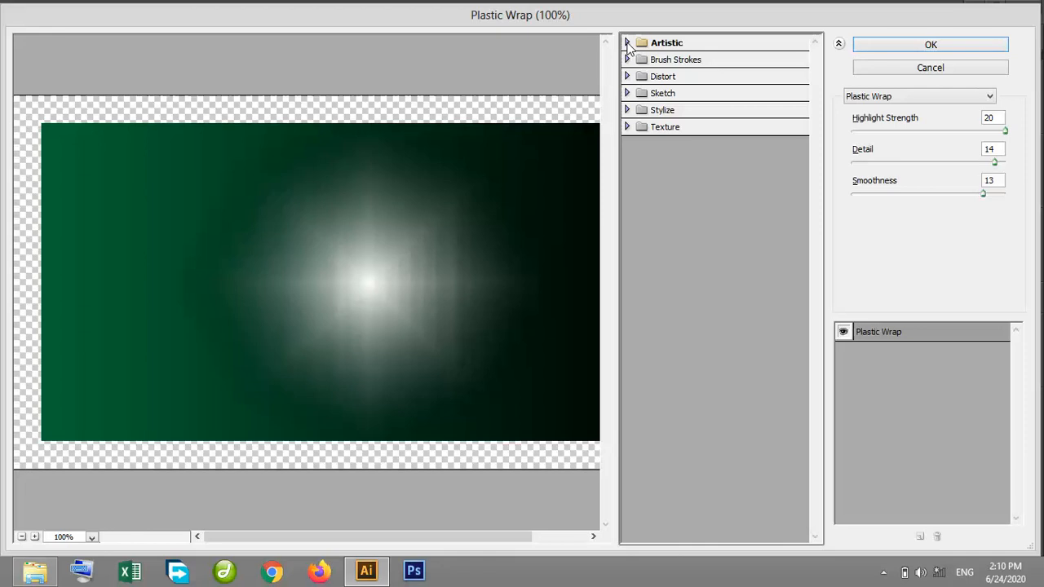
click(627, 43)
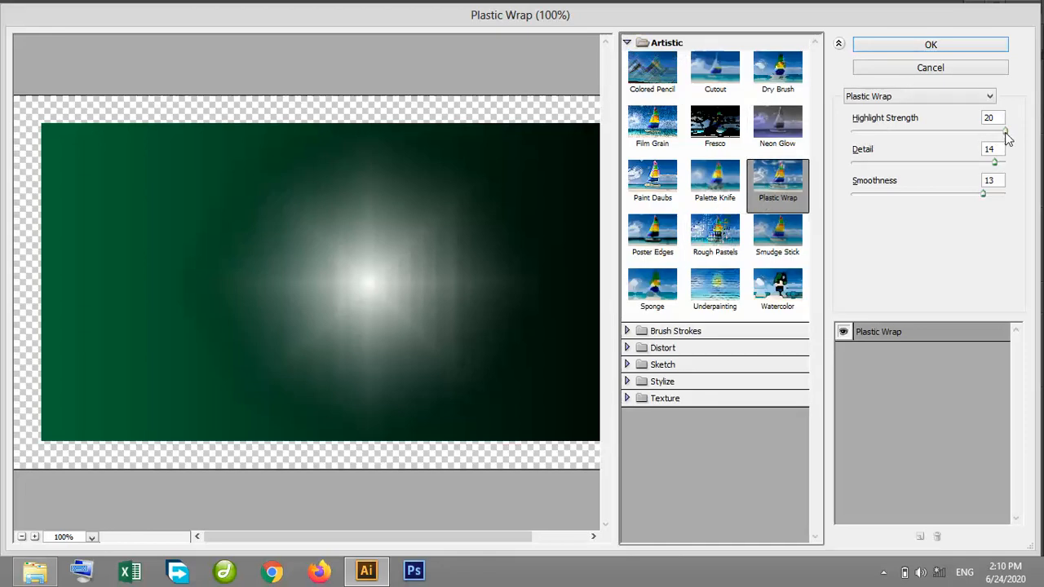
drag(1005, 133, 1029, 165)
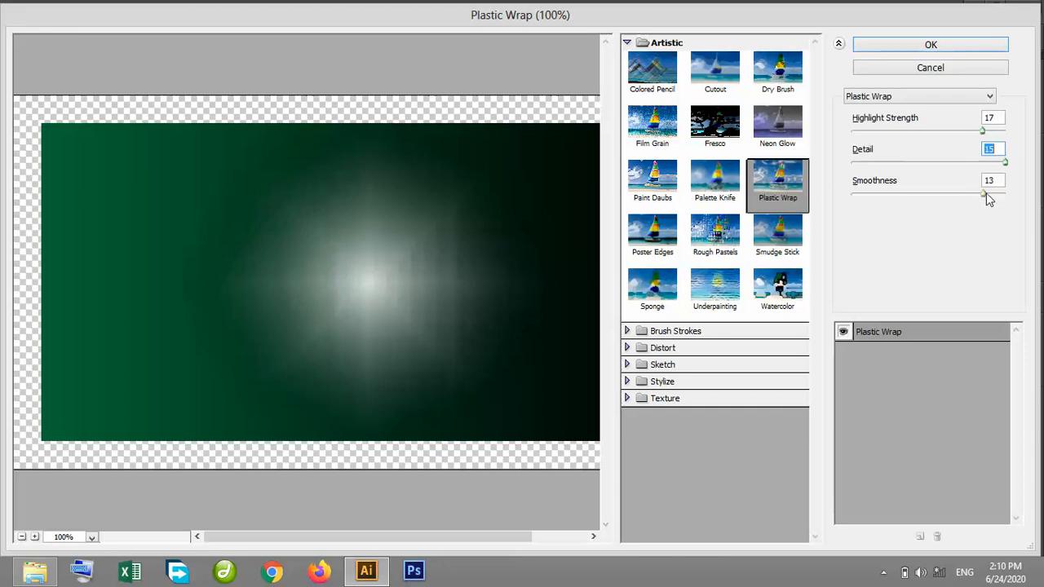
drag(985, 194, 850, 204)
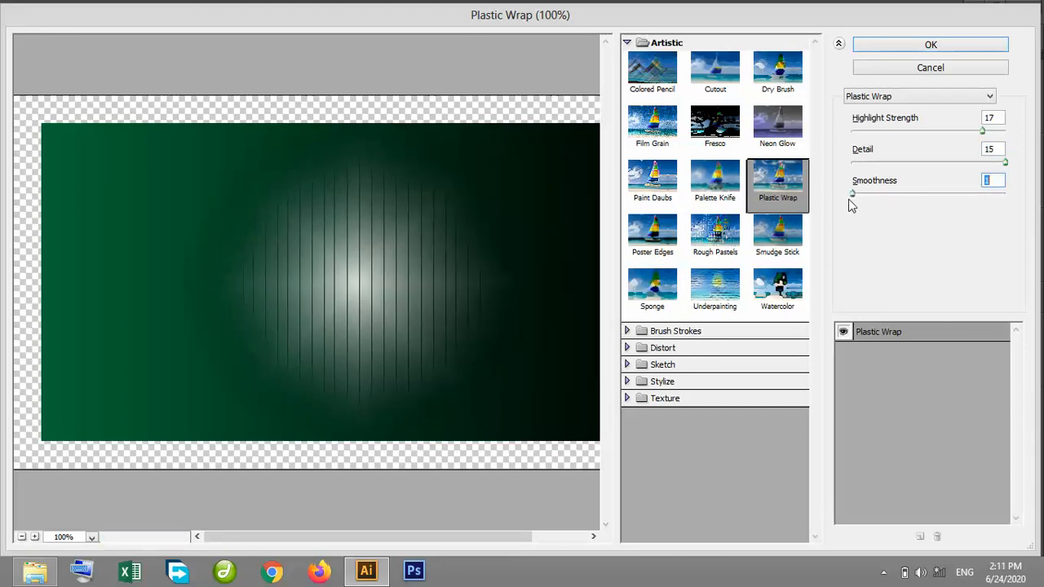
drag(850, 205, 1004, 207)
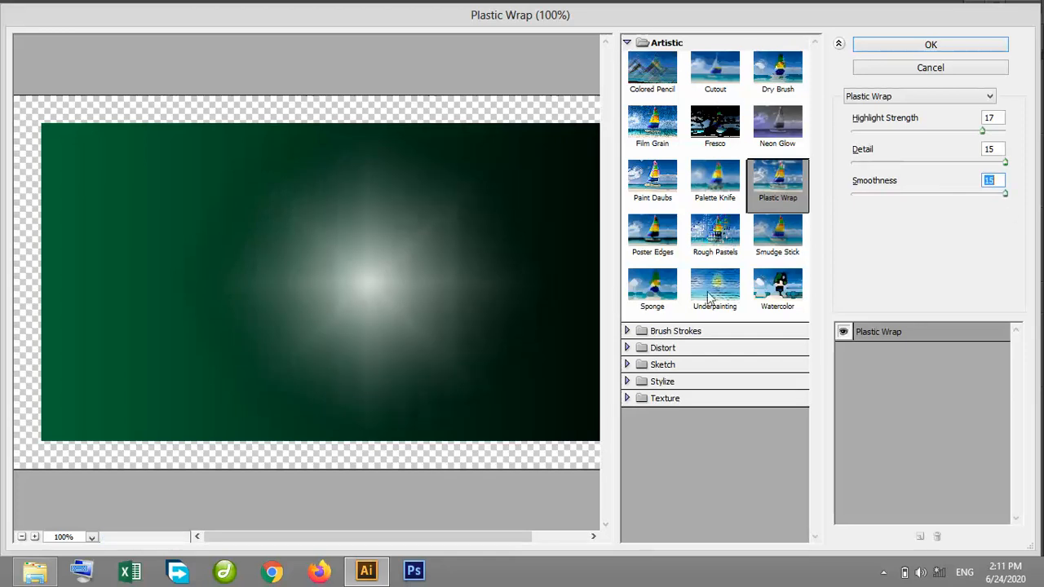
click(843, 331)
click(843, 331)
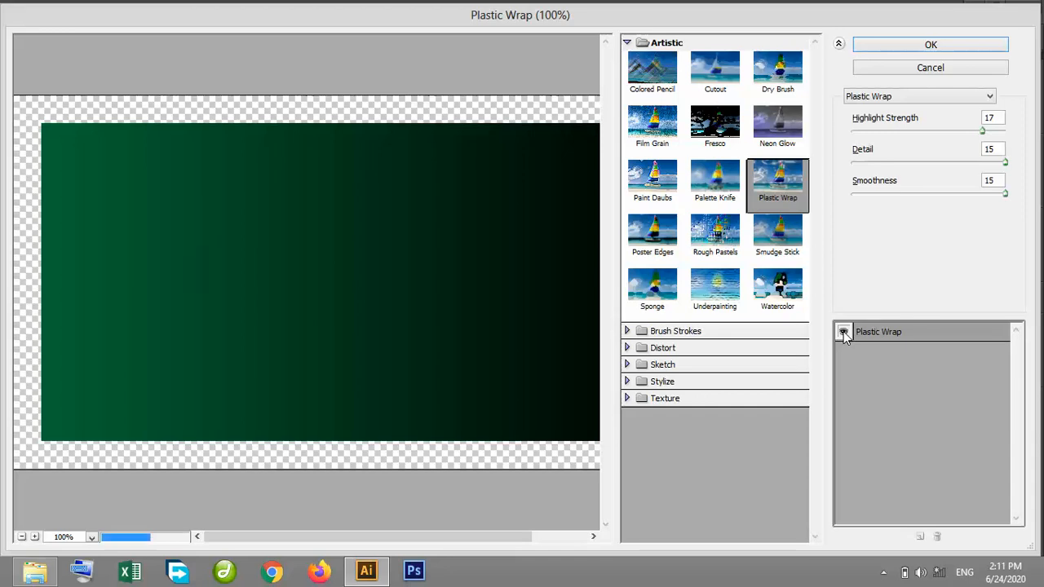
Step: Apply the Spatter effect from the Brush Strokes group with Spray Radius 10 and Smoothness 5, and deselect the rectangle
click(628, 330)
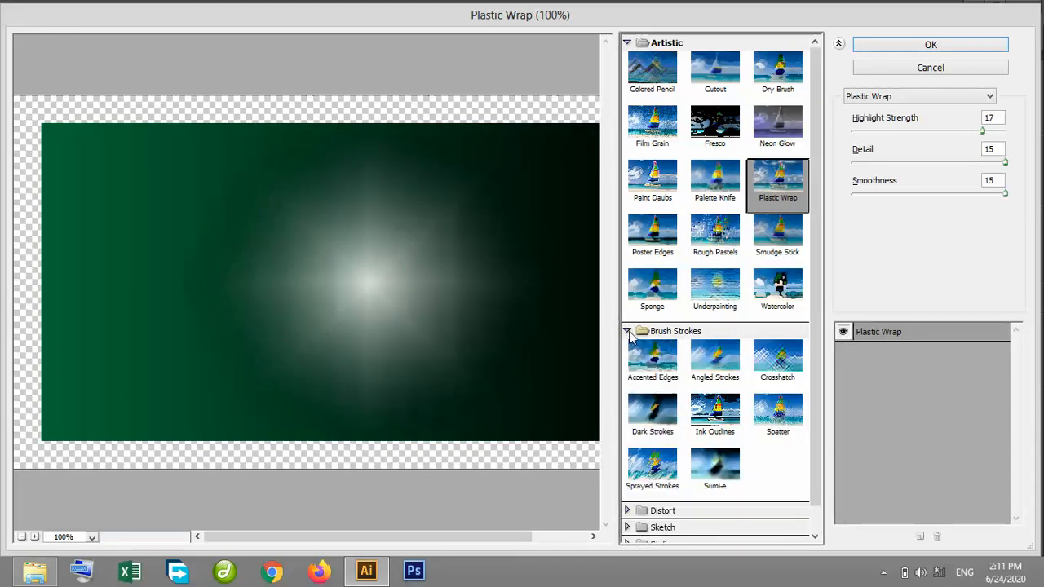
click(627, 42)
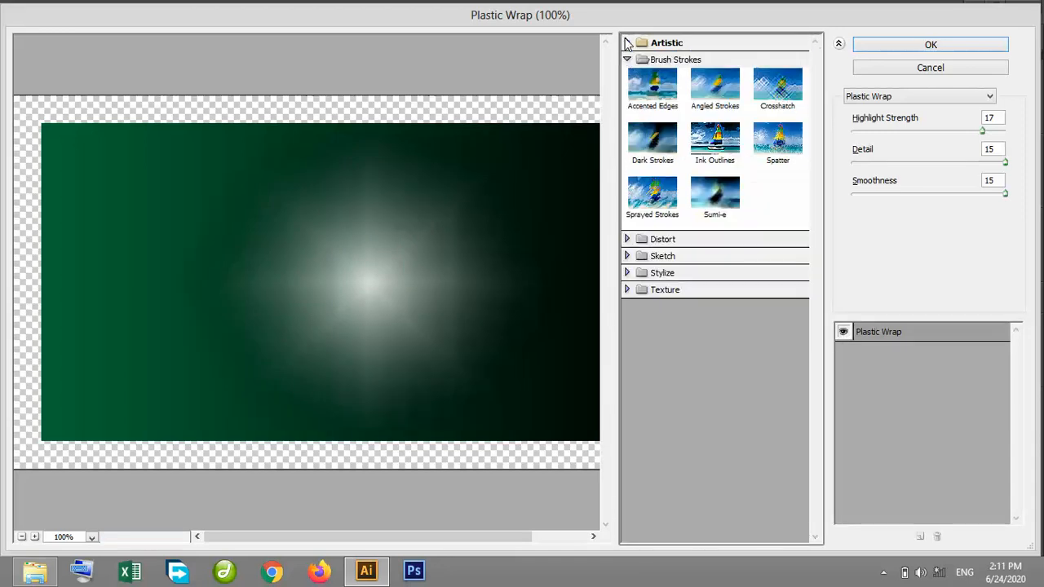
click(651, 88)
click(714, 88)
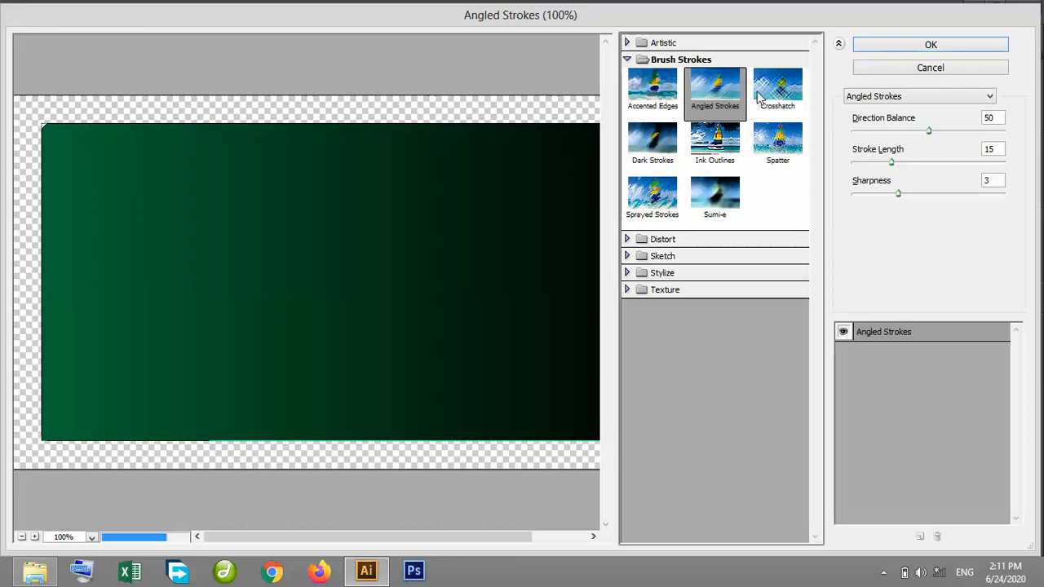
click(776, 90)
click(774, 145)
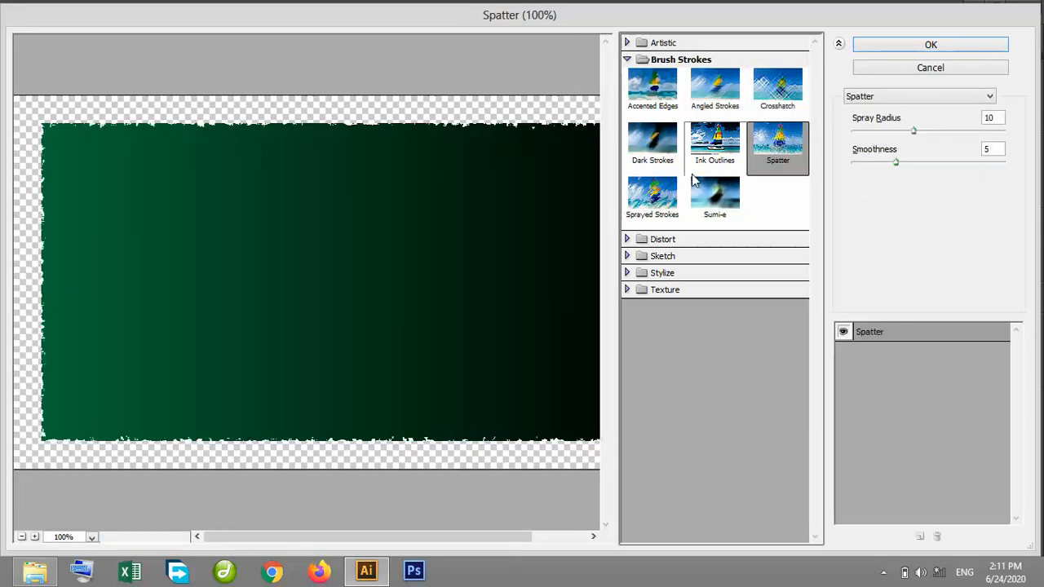
click(957, 44)
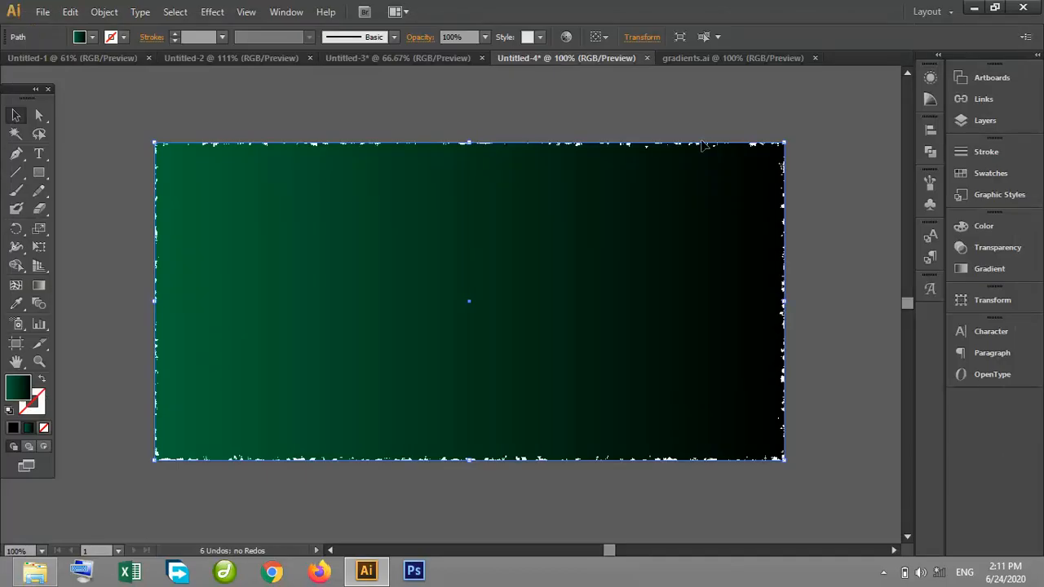
click(743, 103)
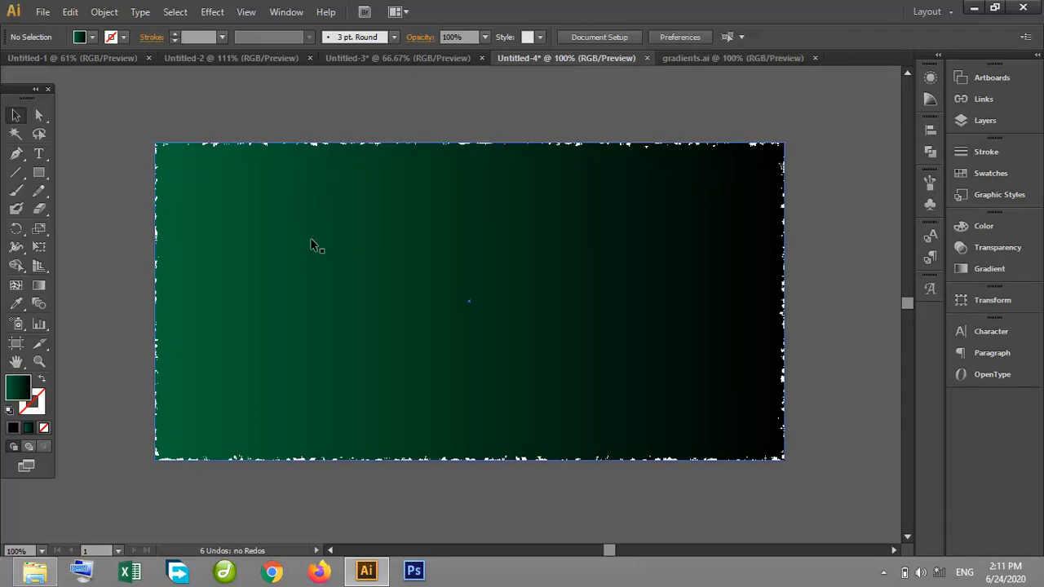
Step: Hide the Spatter effect and the stroke in the gradient rectangle's appearance settings
click(930, 77)
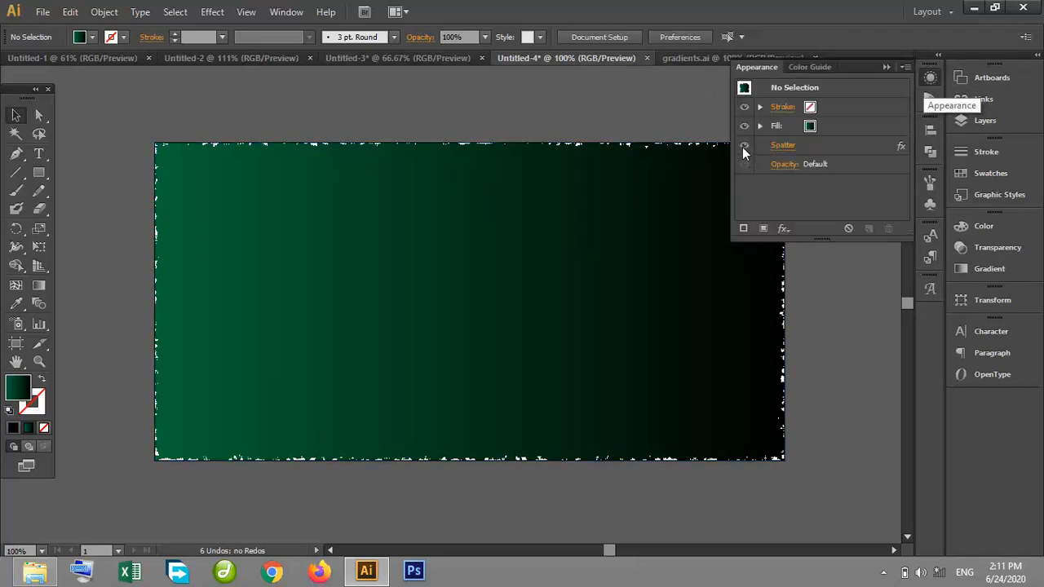
click(743, 149)
click(746, 106)
click(421, 217)
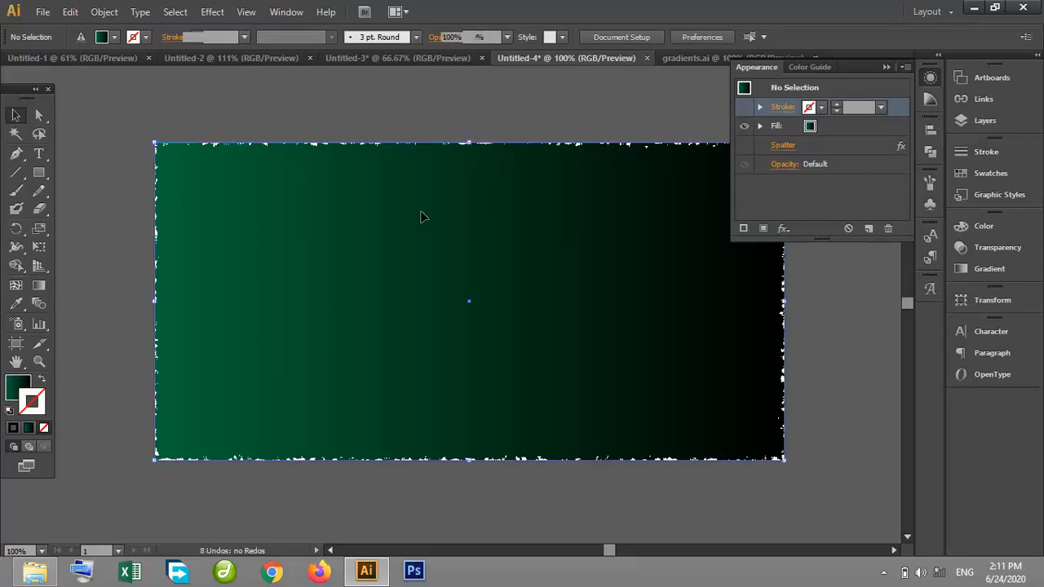
click(742, 147)
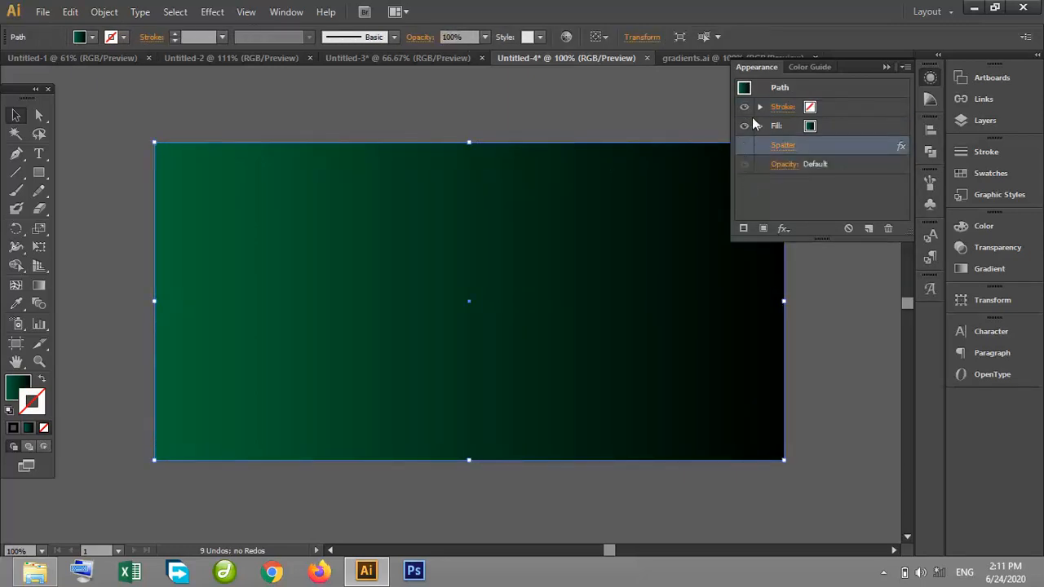
click(742, 109)
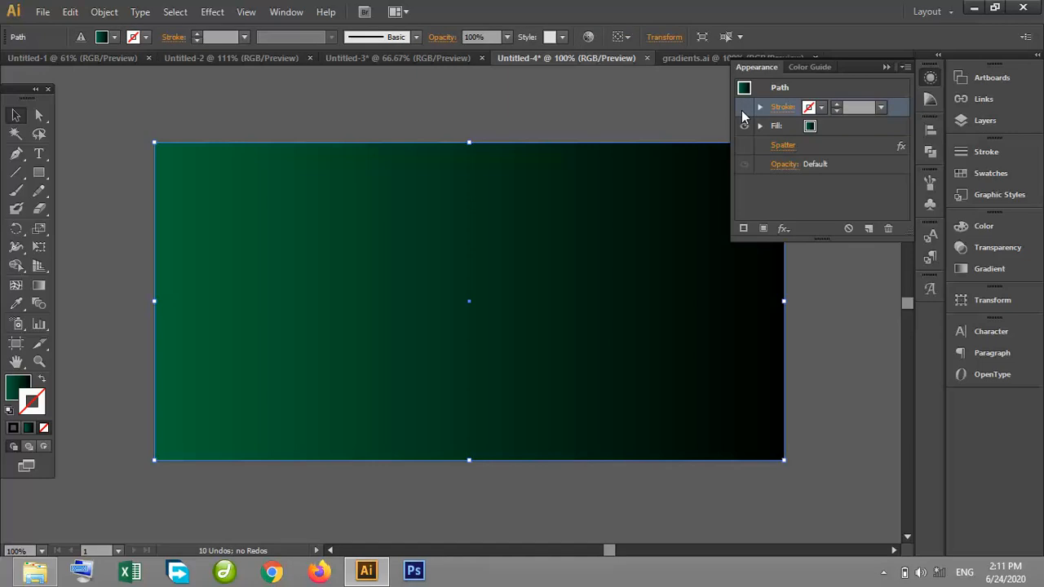
Step: Hide the gradient rectangle's fill, show it again, and deselect the rectangle
click(743, 127)
click(743, 128)
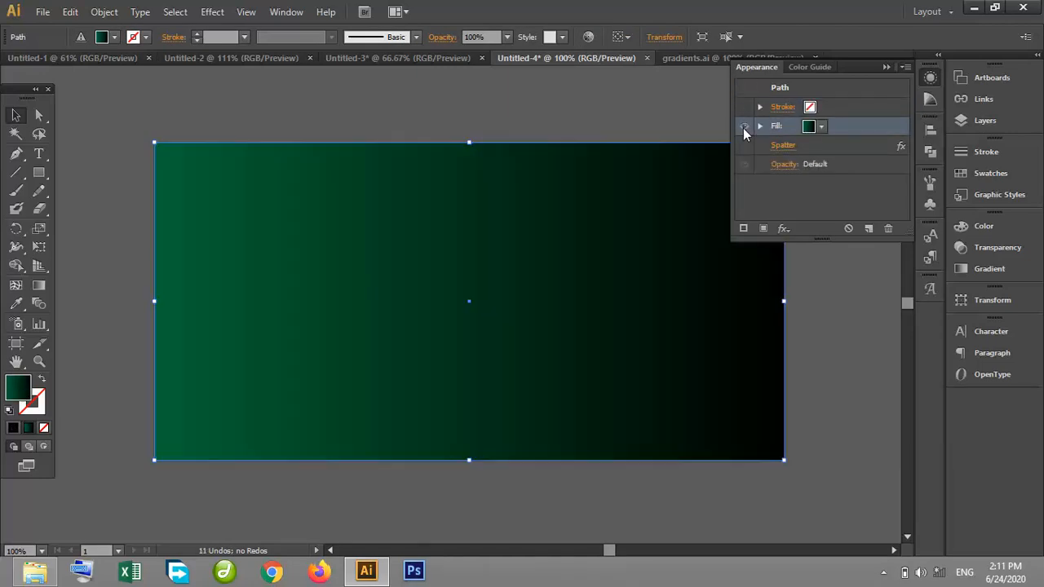
click(598, 84)
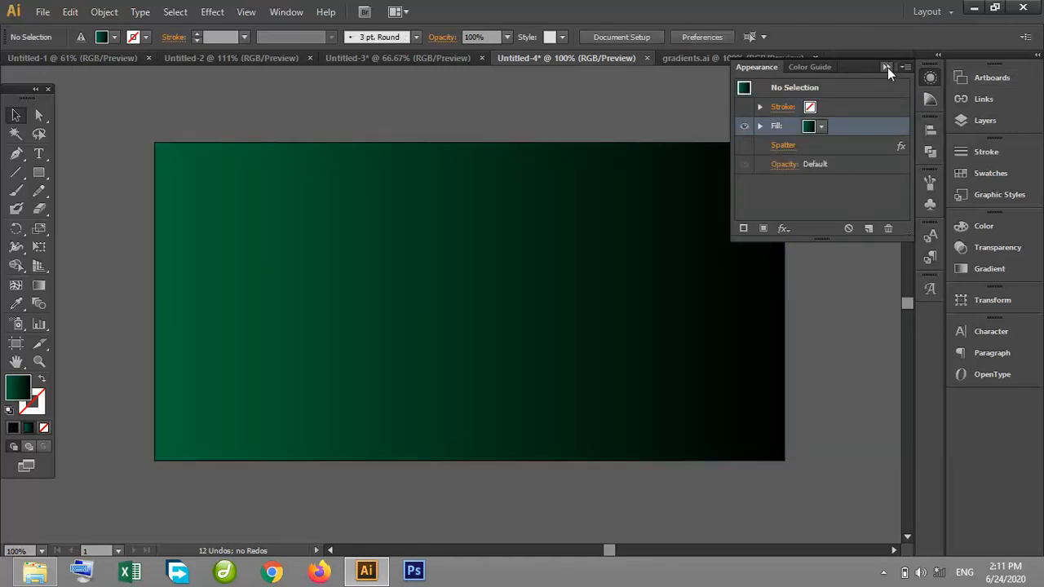
click(886, 67)
Step: Create a three-sided polygon with a 50 px radius just above the gradient rectangle's left end
drag(39, 178, 99, 224)
click(212, 121)
key(Tab)
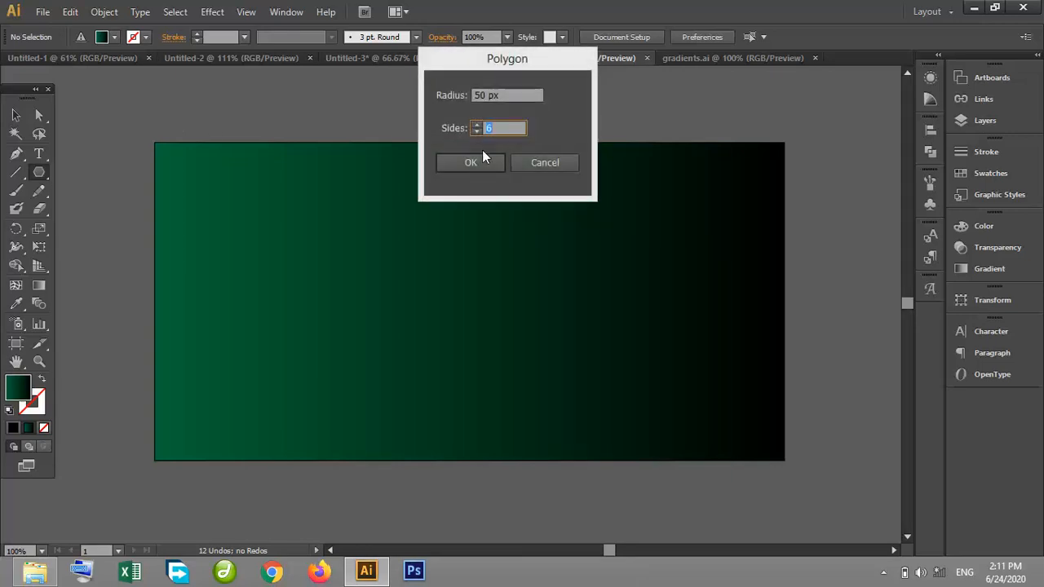
text(3)
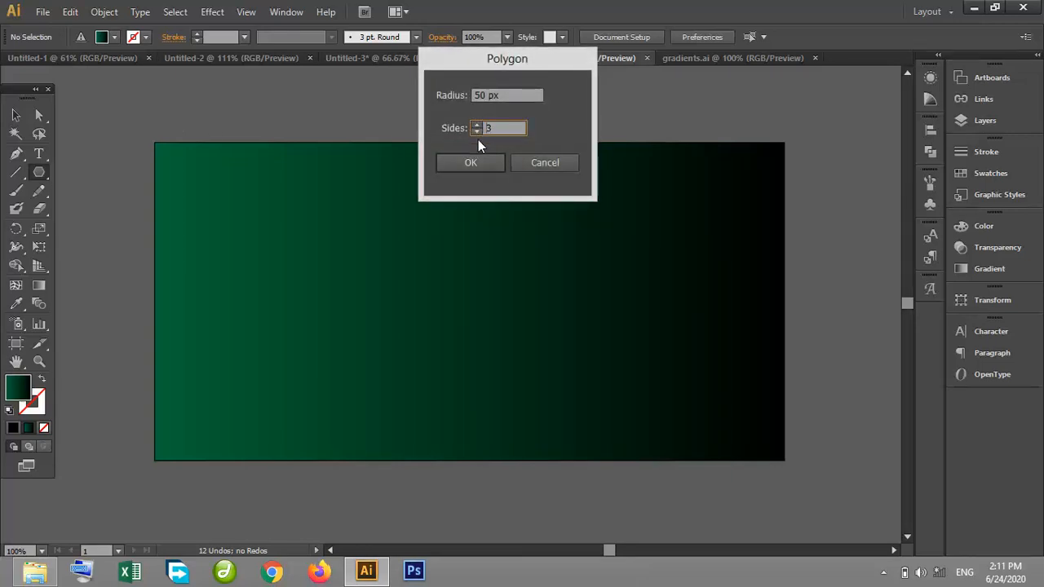
click(472, 163)
Step: Fill the triangle with RGB Red
click(16, 115)
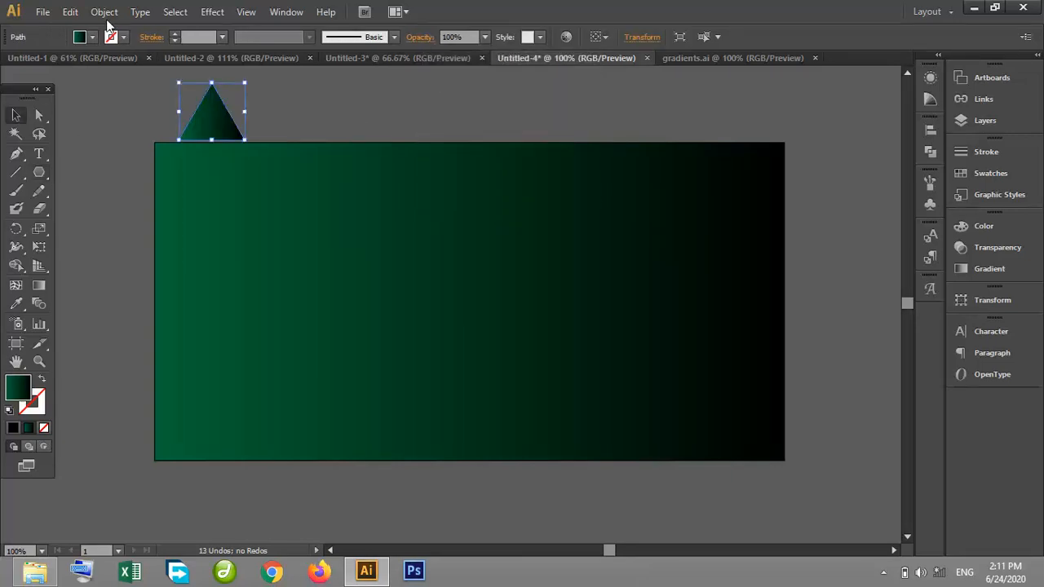
click(92, 38)
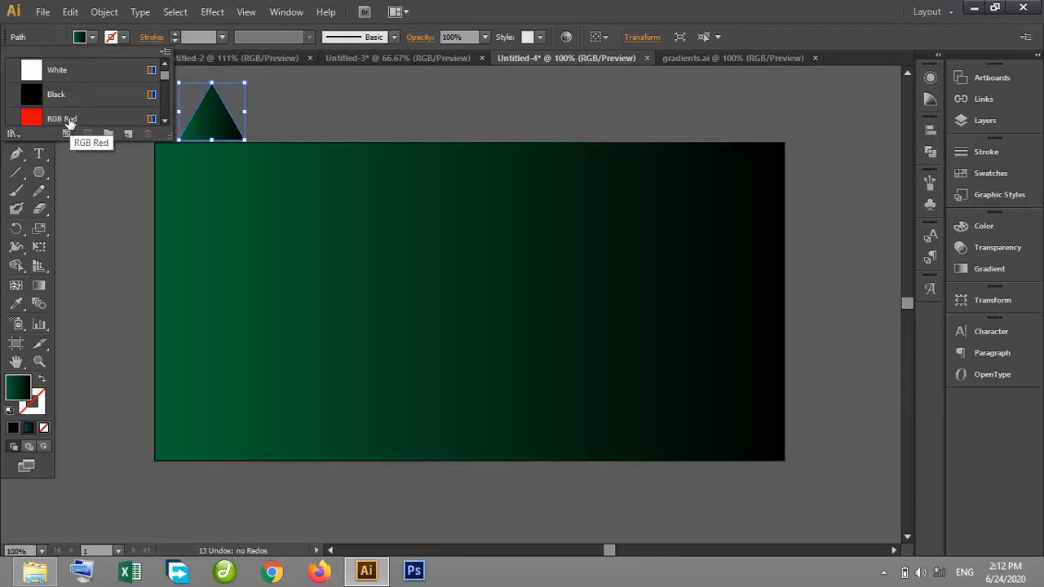
click(68, 121)
click(571, 7)
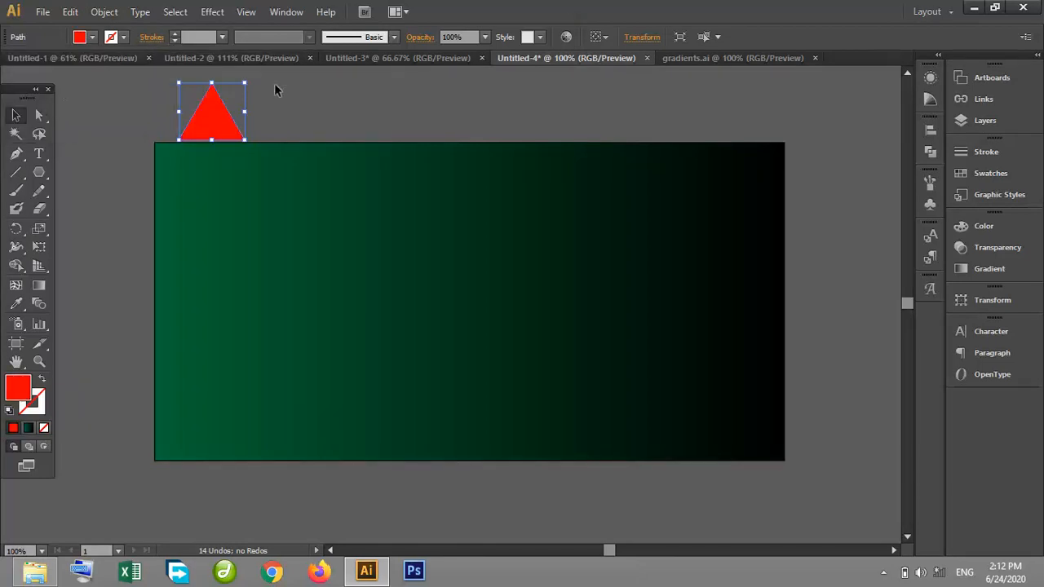
Step: Rotate the red triangle to point right and move it into the gradient rectangle's upper-left corner
drag(253, 78, 279, 196)
click(271, 133)
drag(226, 111, 196, 176)
drag(195, 176, 195, 177)
Step: Shrink the red triangle to about half its size and place a copy directly to its right
click(104, 106)
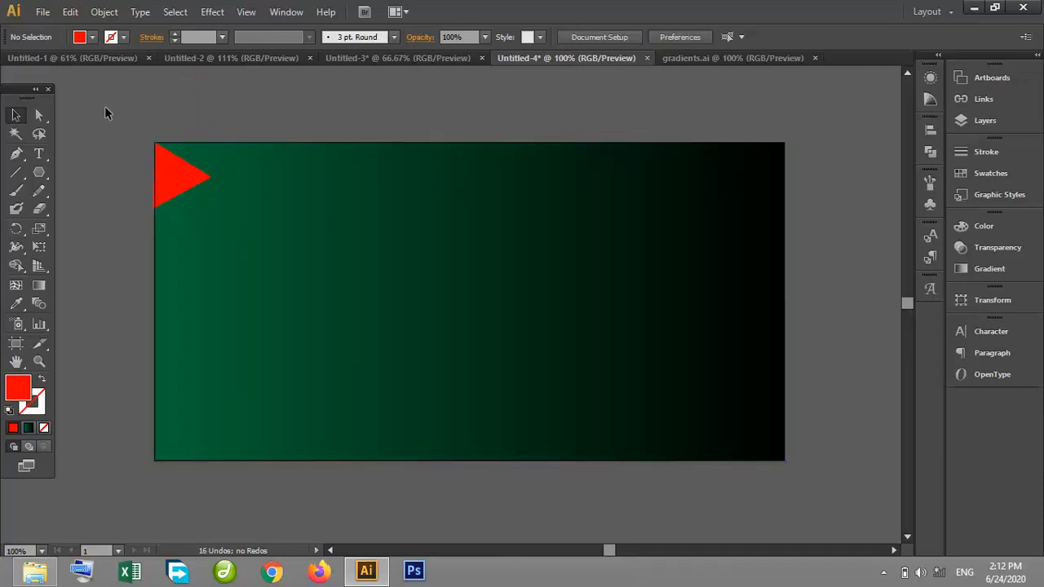
click(186, 165)
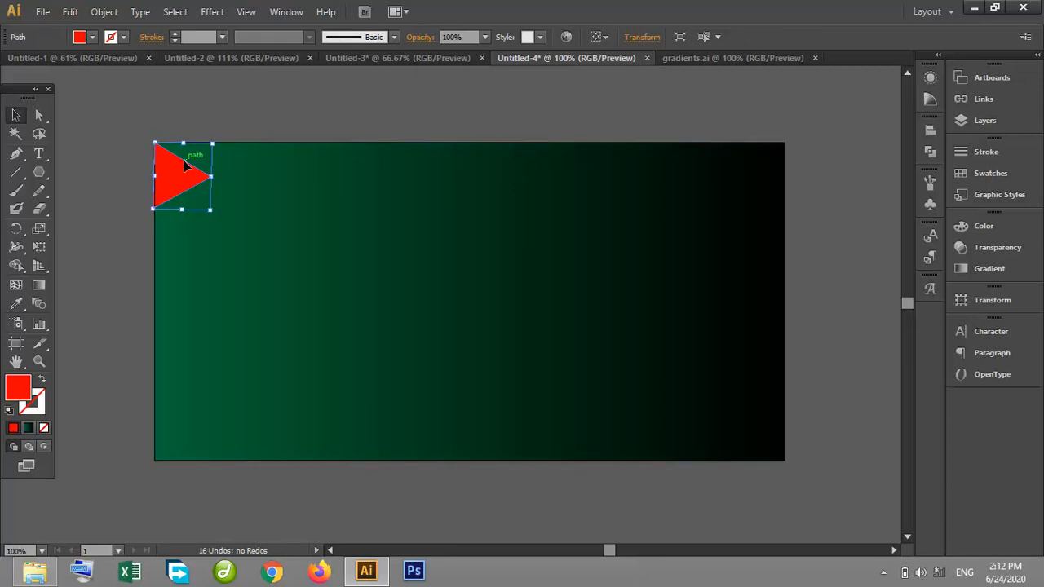
mouse_move(212, 144)
mouse_down()
mouse_move(177, 175)
mouse_move(177, 159)
mouse_move(199, 159)
mouse_up()
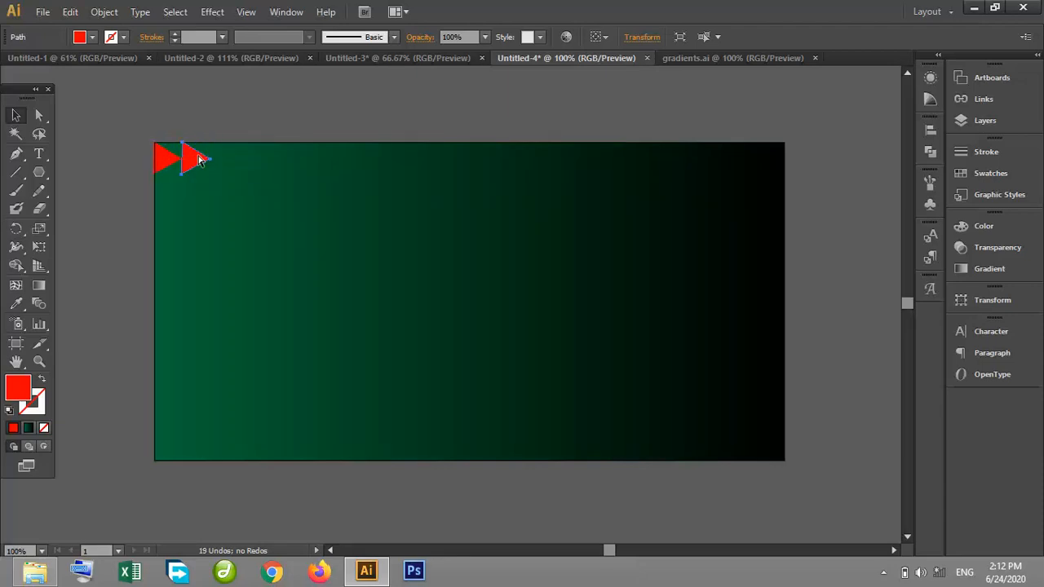
Step: Repeat the triangle copy until the row spans the full width of the gradient rectangle
key(ctrl+d)
key(ctrl+d)
key(ctrl+d)
key(ctrl+d)
key(ctrl+d)
key(ctrl+d)
key(ctrl+d)
key(ctrl+d)
key(ctrl+d)
key(ctrl+d)
key(ctrl+d)
key(ctrl+d)
key(ctrl+d)
key(ctrl+d)
key(ctrl+d)
key(ctrl+d)
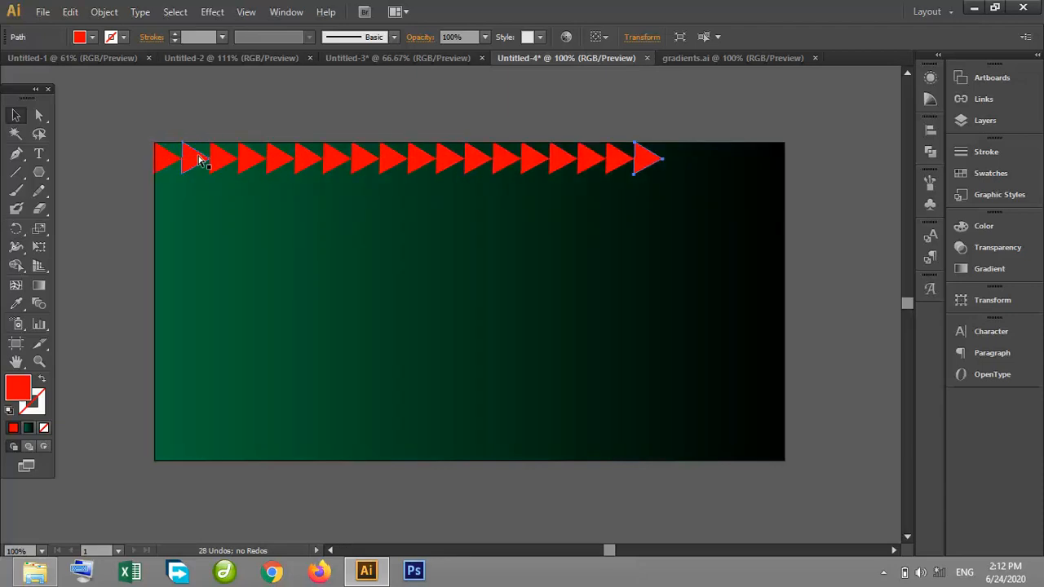
key(ctrl+d)
key(ctrl+d)
key(ctrl+d)
key(ctrl+d)
key(ctrl+d)
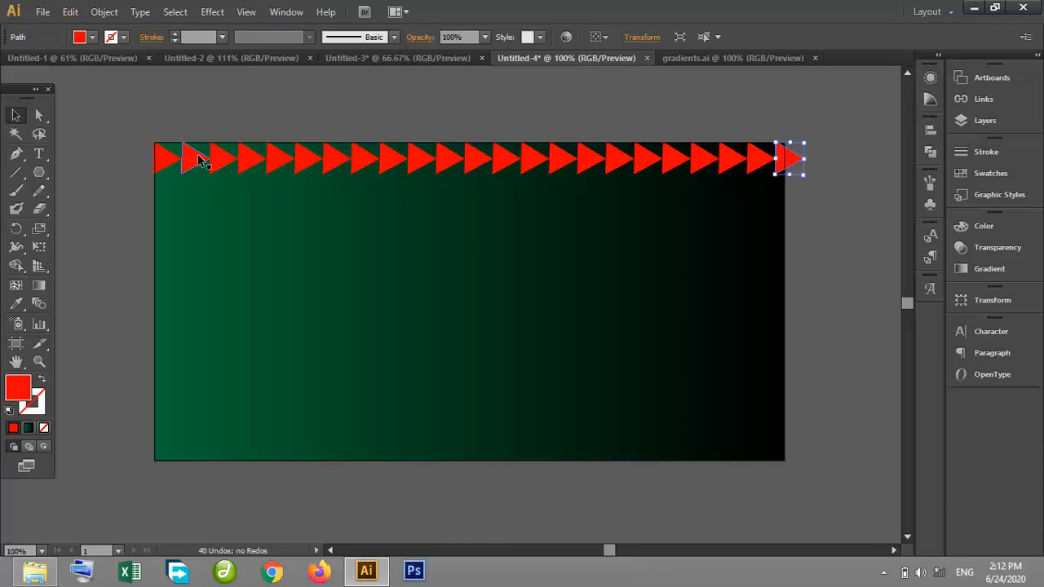
Step: Group all triangles of the row without the rectangle, and narrow the group to about the rectangle's width
drag(129, 140, 803, 181)
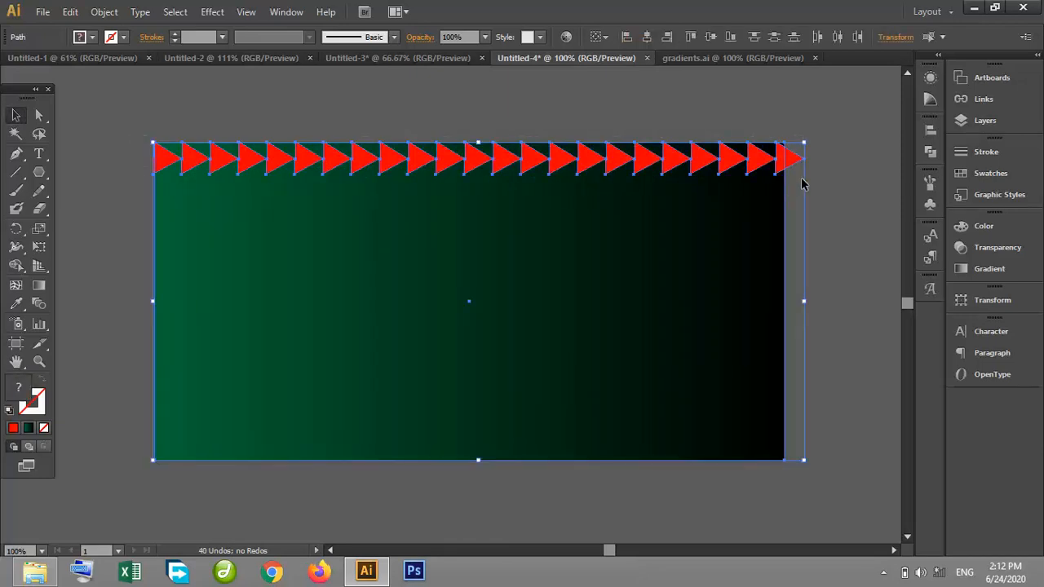
shift+click(787, 199)
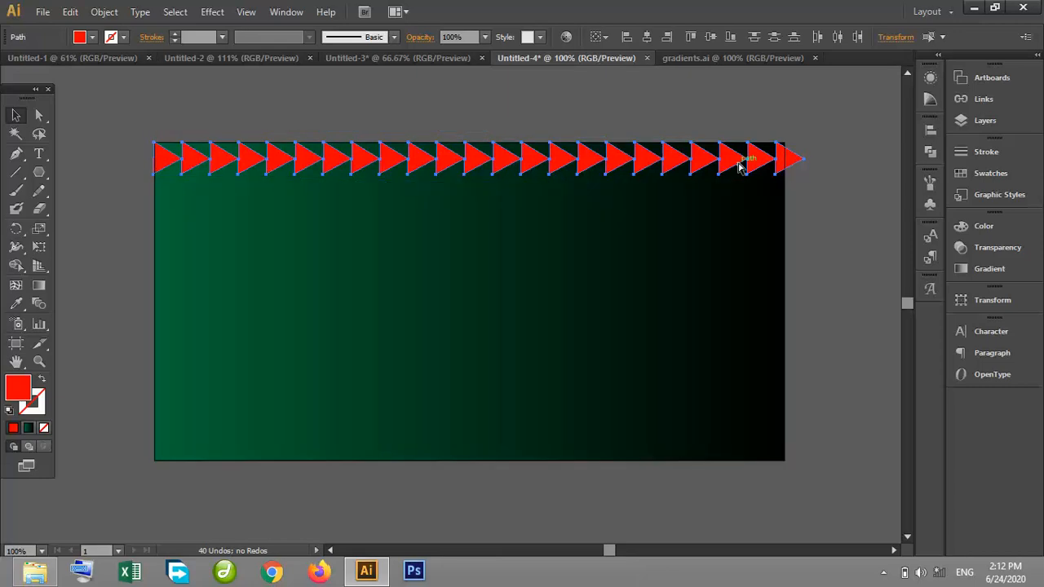
key(ctrl+g)
drag(804, 166, 788, 166)
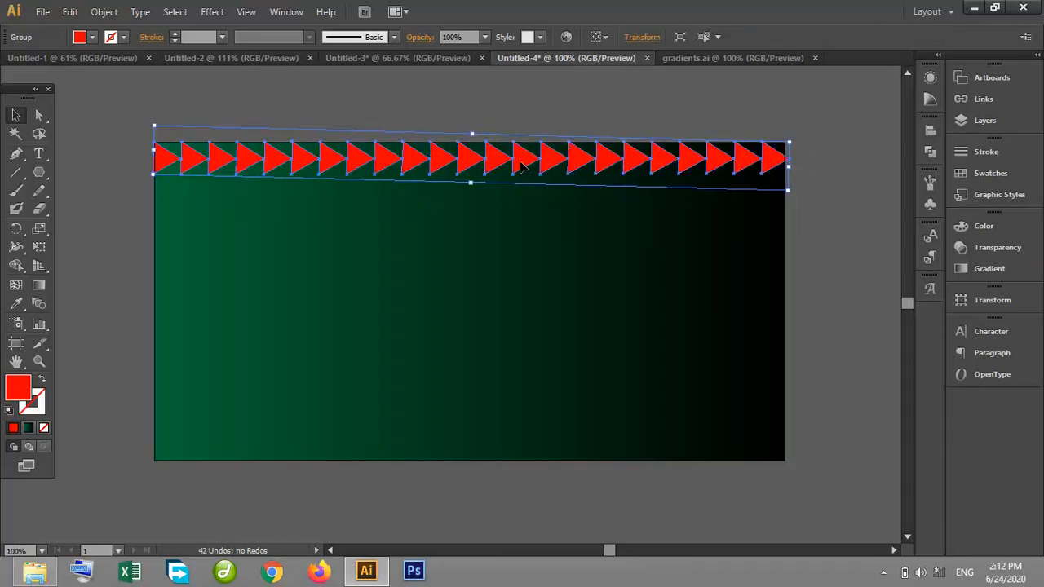
Step: Copy the triangle row just below itself and repeat the copy until the rows cover the rectangle down to its lower edge
drag(521, 167, 518, 204)
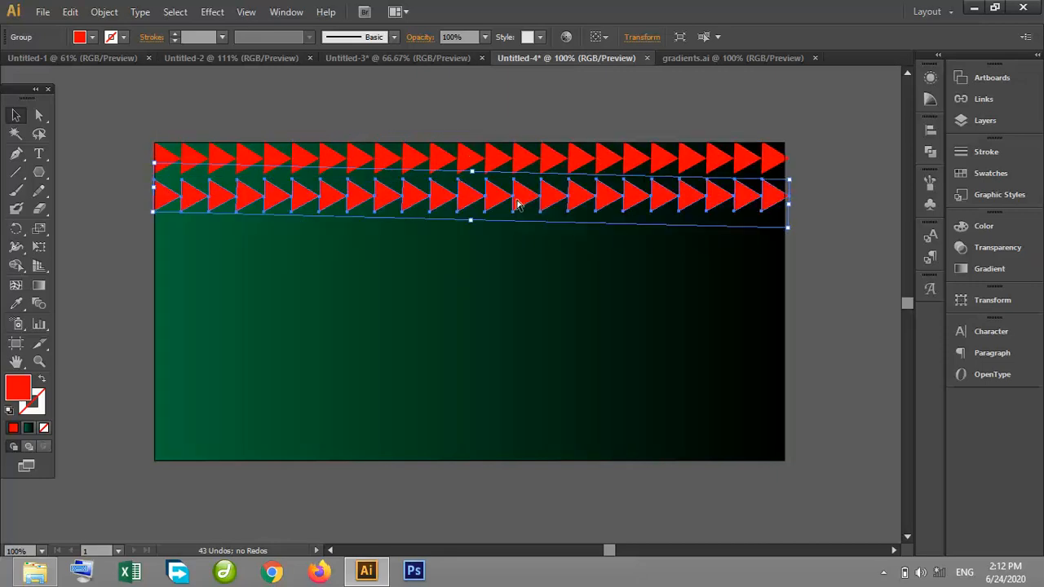
key(ctrl+d)
key(ctrl+d)
key(ctrl+d)
key(ctrl+d)
key(ctrl+d)
key(ctrl+d)
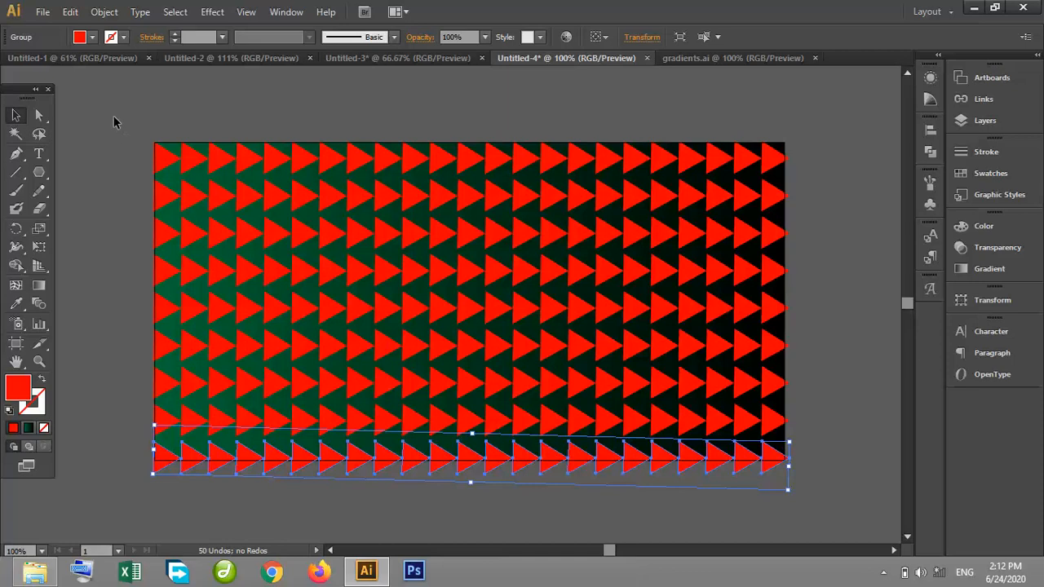
Step: Try scaling down and repositioning the rectangle together with all triangle rows, undo these changes, and clear the selection
drag(103, 109, 756, 453)
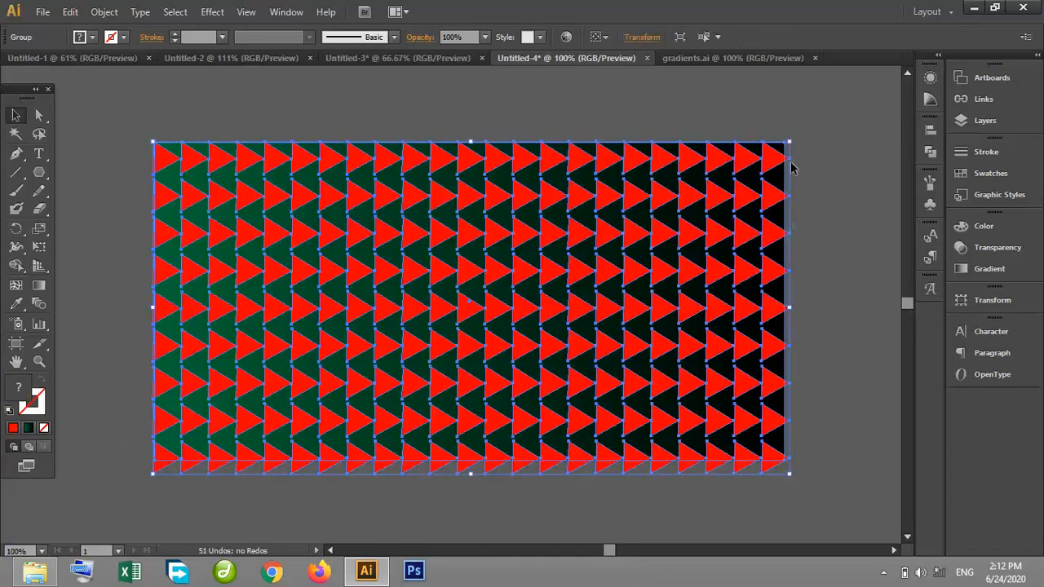
drag(787, 140, 747, 160)
drag(695, 213, 713, 198)
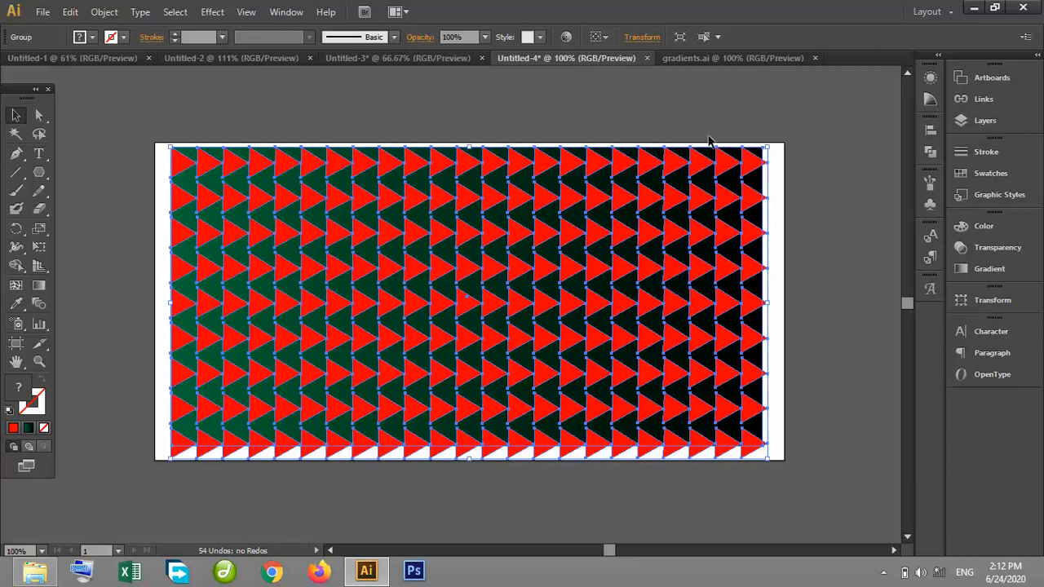
click(710, 133)
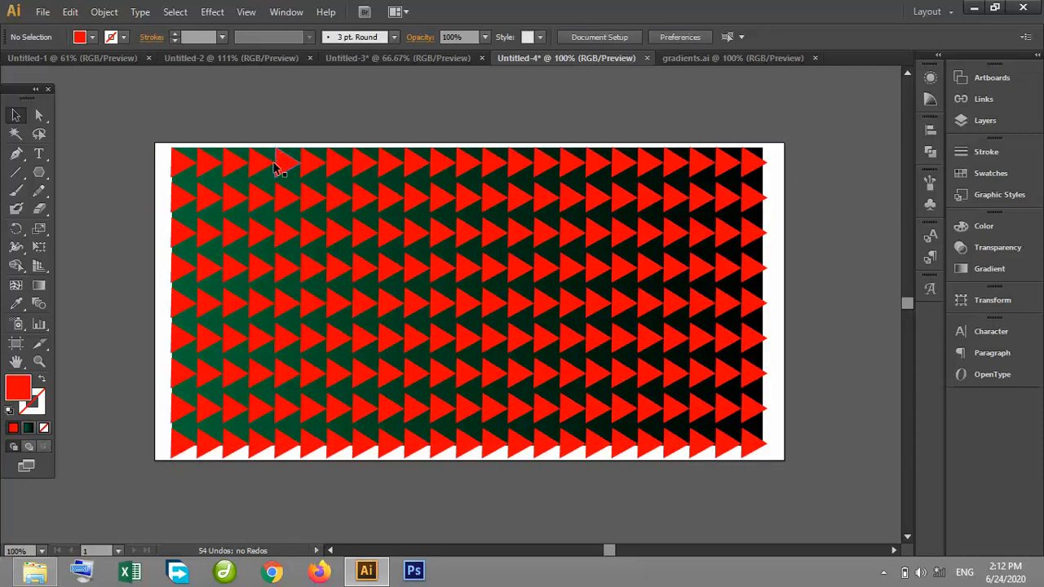
key(ctrl+z)
key(ctrl+z)
key(ctrl+z)
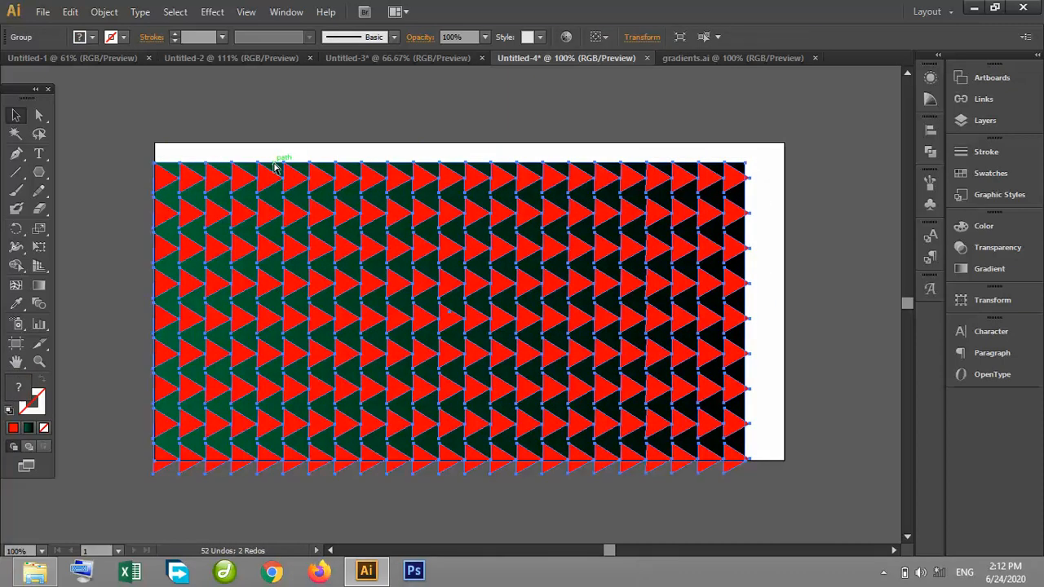
click(225, 114)
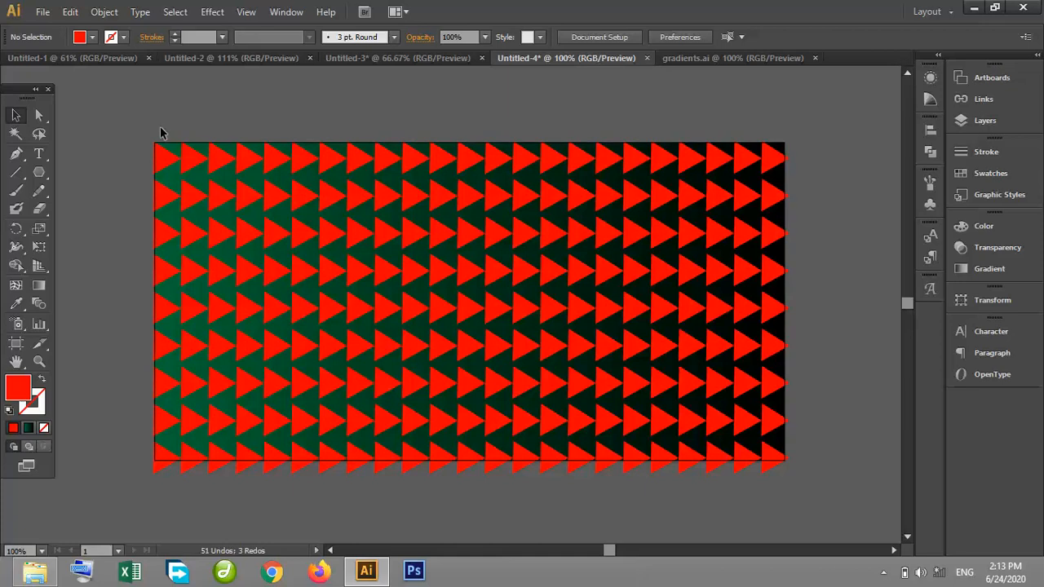
Step: Select the gradient rectangle with all triangle rows and open the Effect Gallery for them
drag(161, 127, 480, 471)
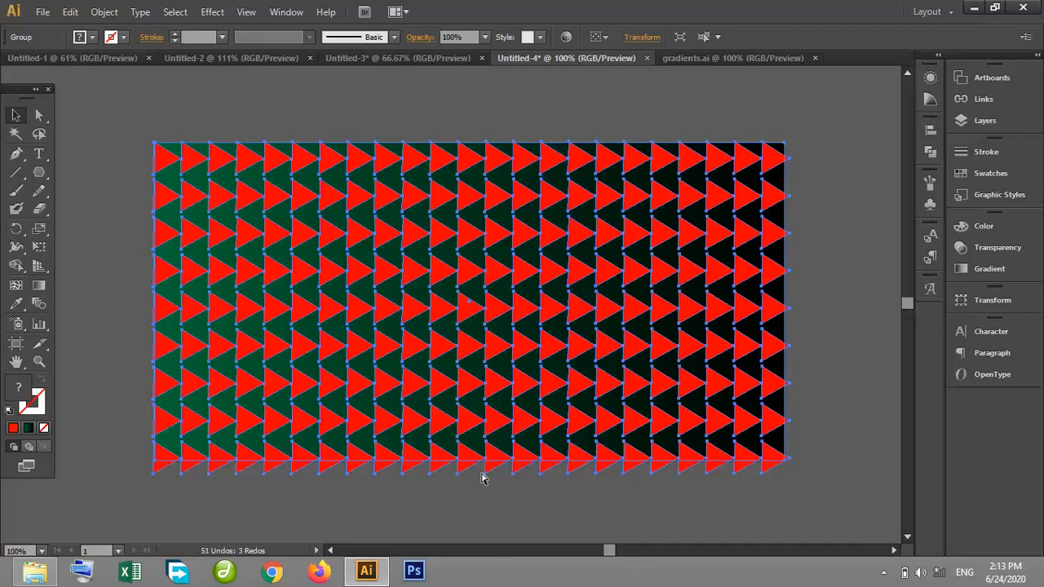
click(212, 12)
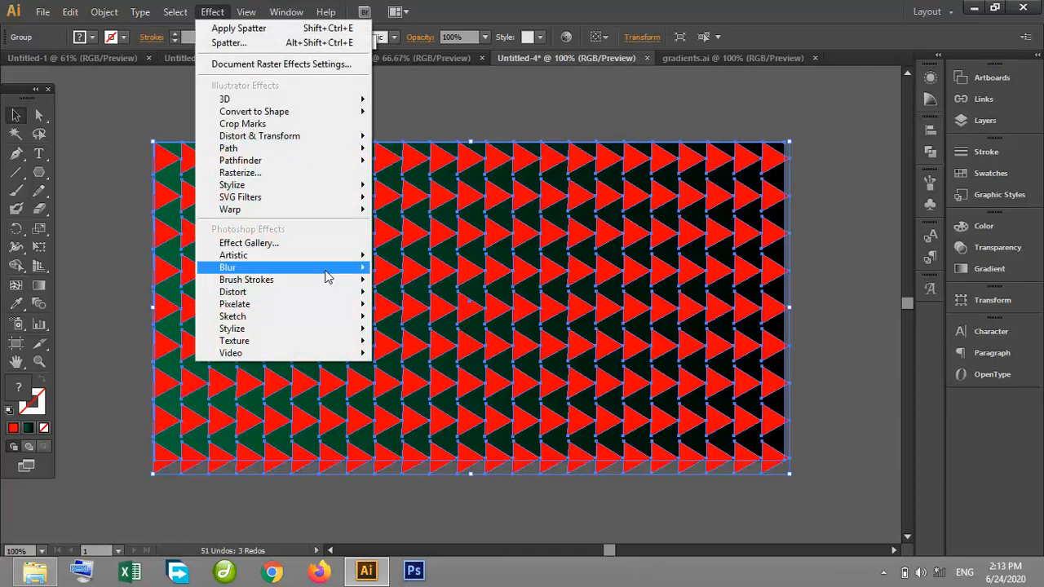
click(317, 244)
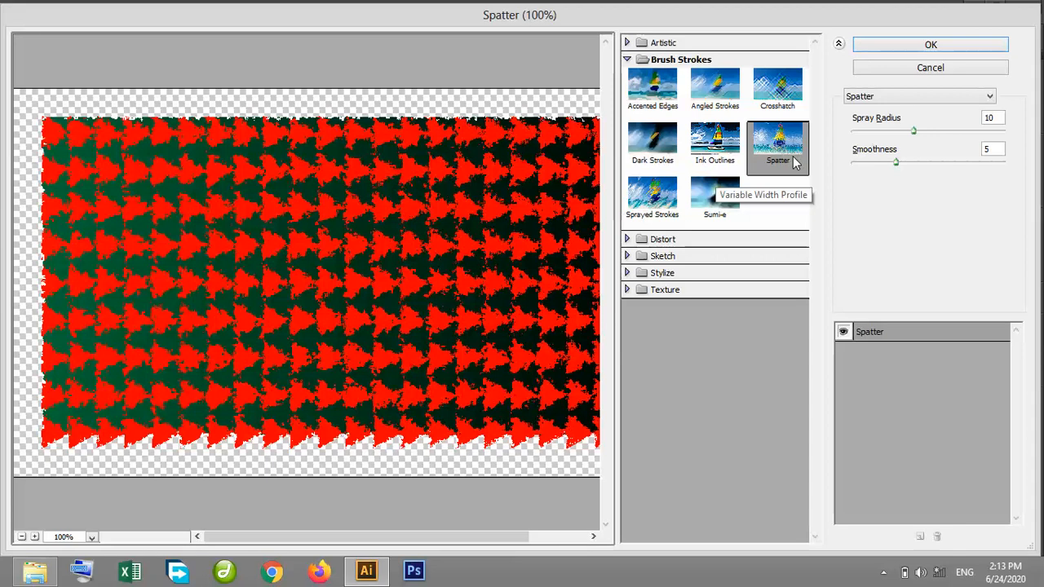
Step: Preview the Crosshatch, Ink Outlines, Angled Strokes, Dark Strokes, Accented Edges and Sprayed Strokes effects on the triangle pattern
click(781, 114)
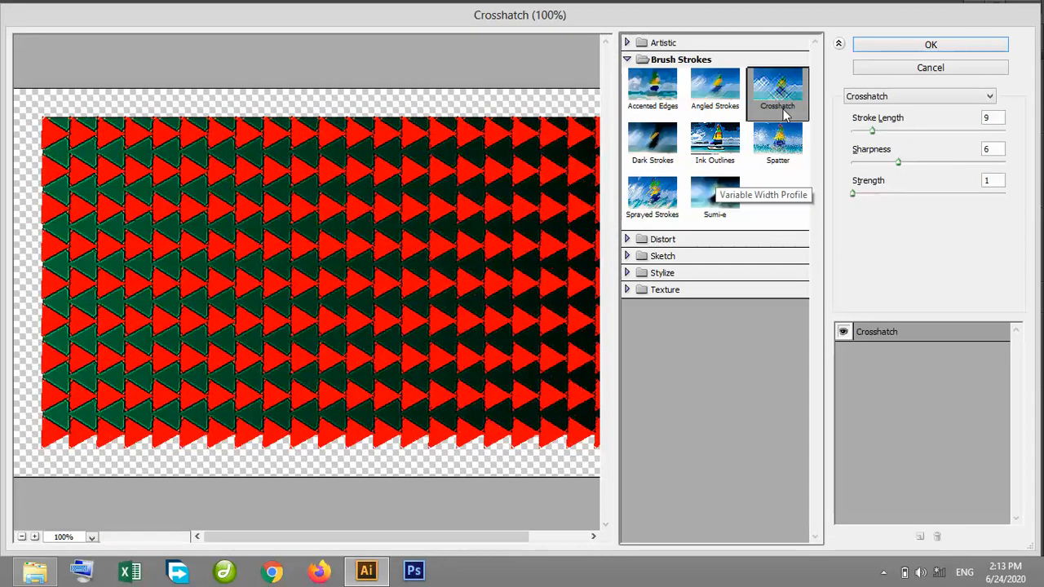
click(735, 154)
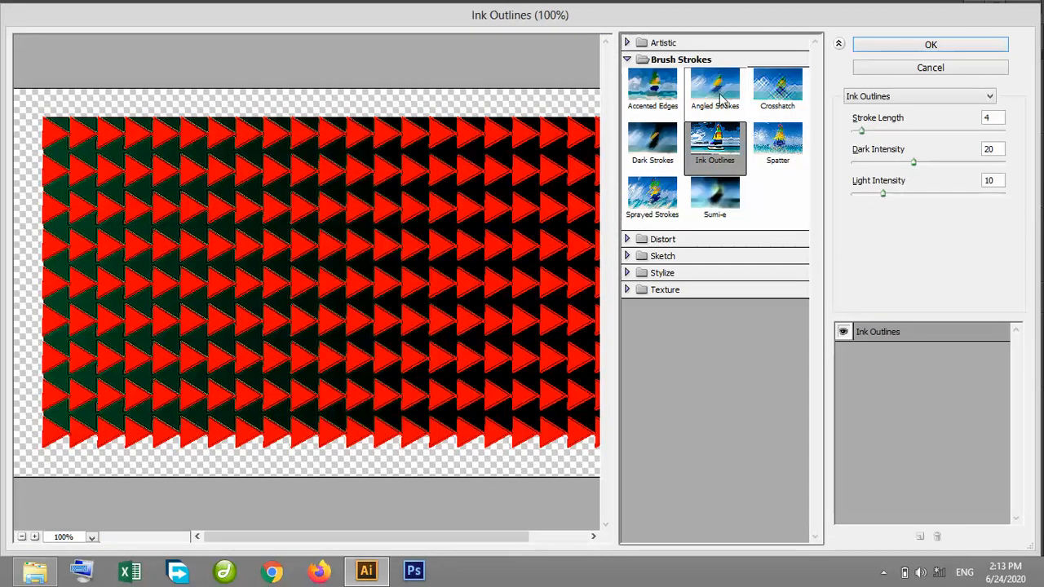
click(720, 98)
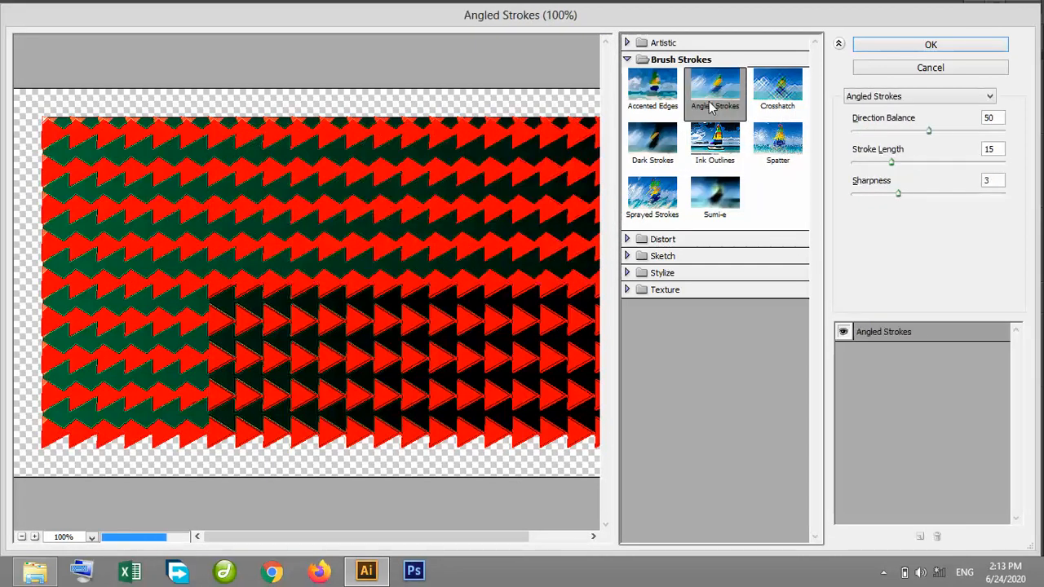
click(657, 140)
click(657, 102)
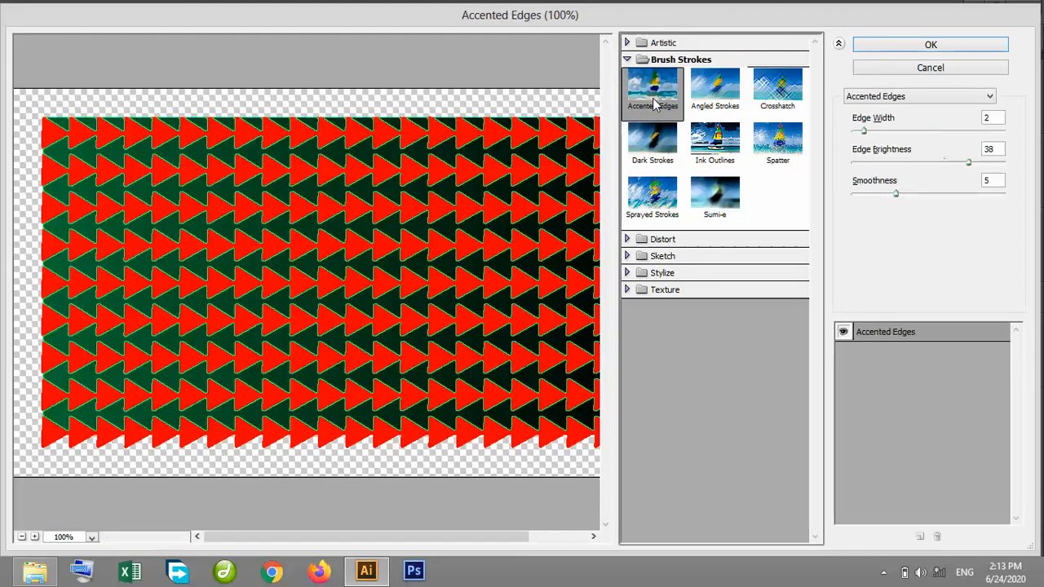
click(667, 192)
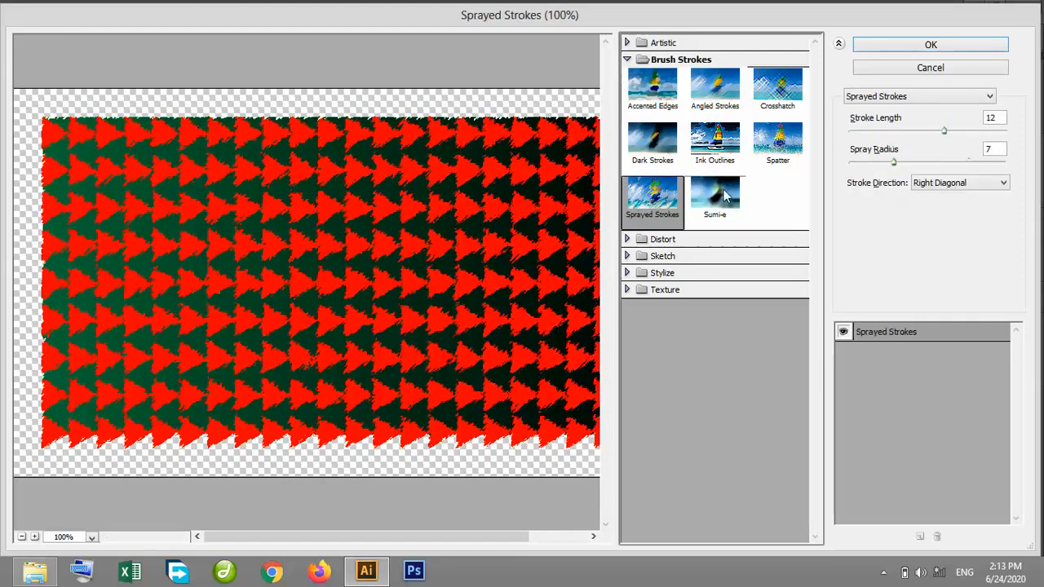
Step: Choose the Sumi-e effect and set Stroke Width to 8, Stroke Pressure to 10 and Contrast to 9
click(724, 195)
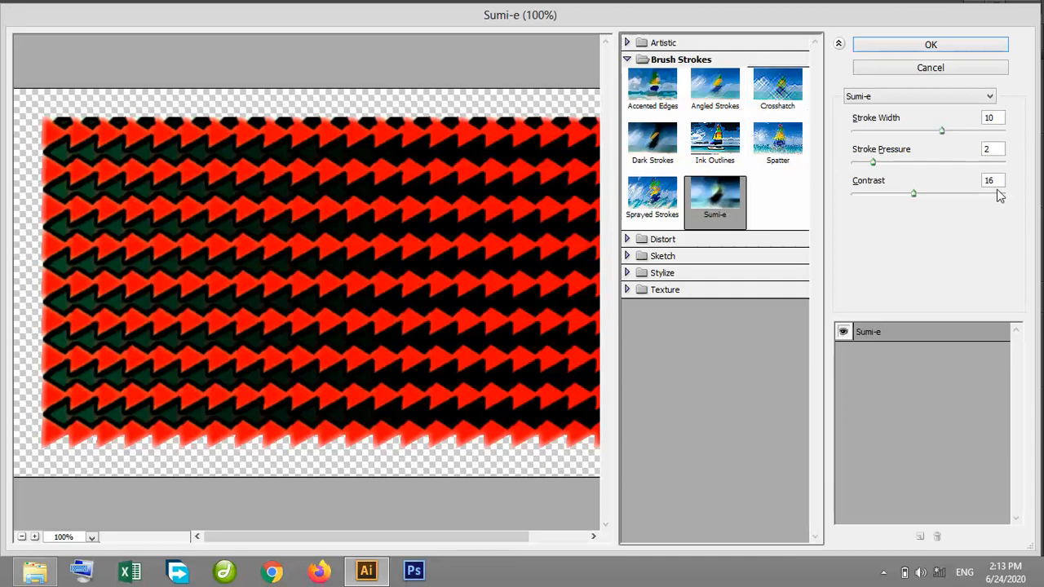
click(921, 130)
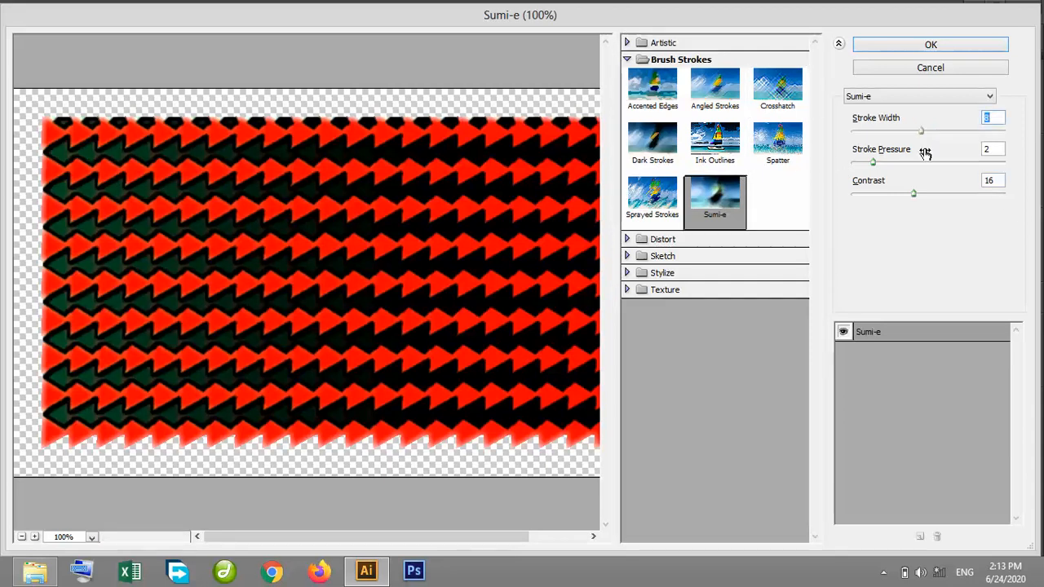
click(933, 163)
click(954, 162)
click(888, 193)
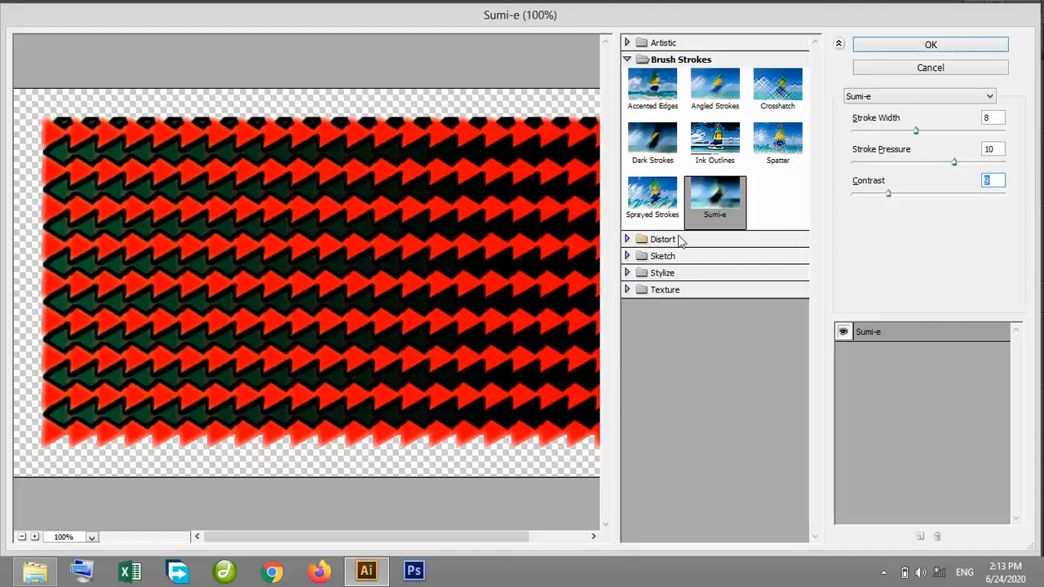
Step: Preview the Distort effects Diffuse Glow, Glass and Ocean Ripple on the triangle pattern
click(628, 60)
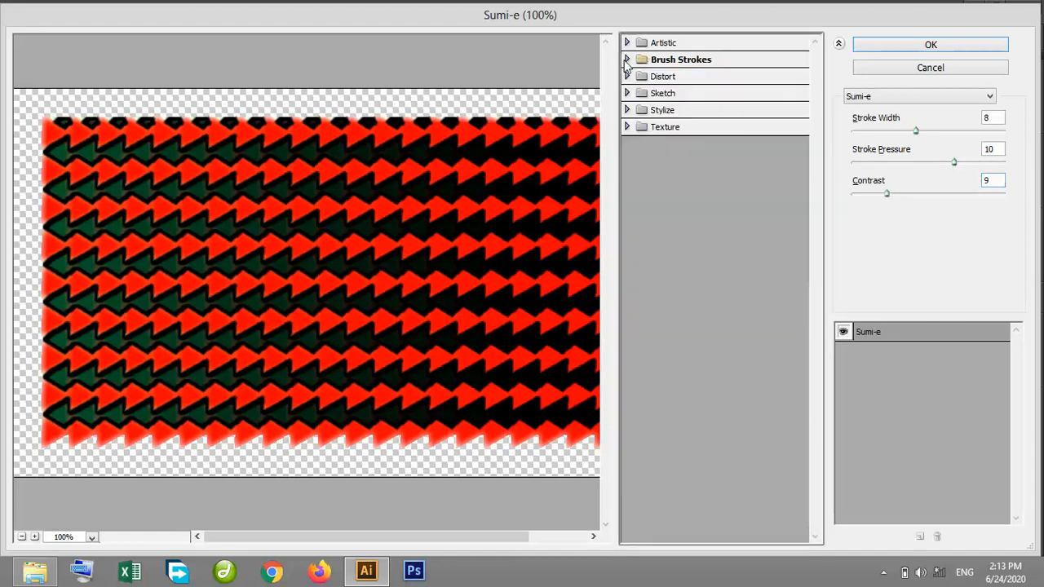
click(640, 76)
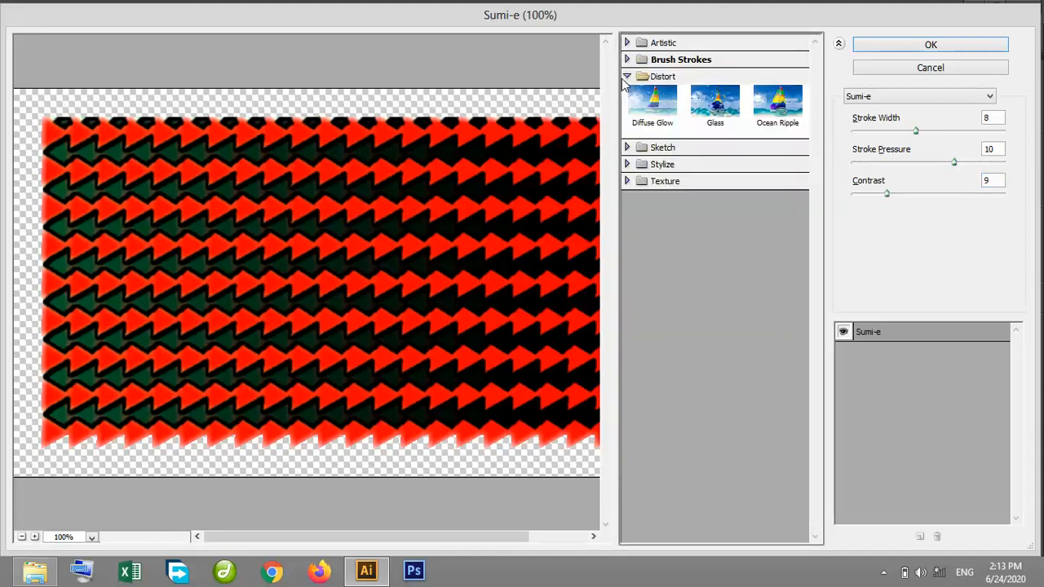
click(652, 114)
click(718, 110)
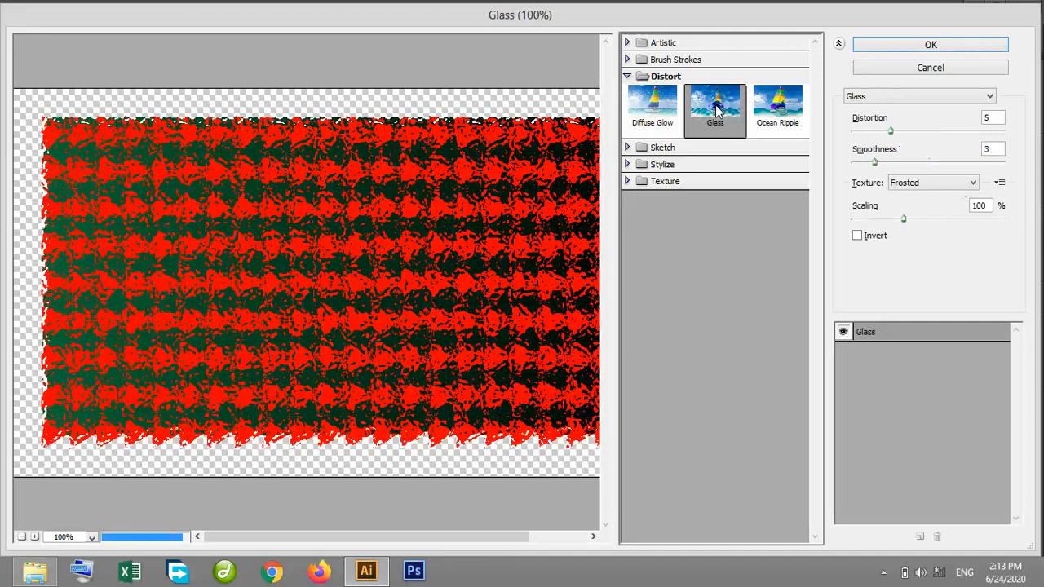
click(771, 114)
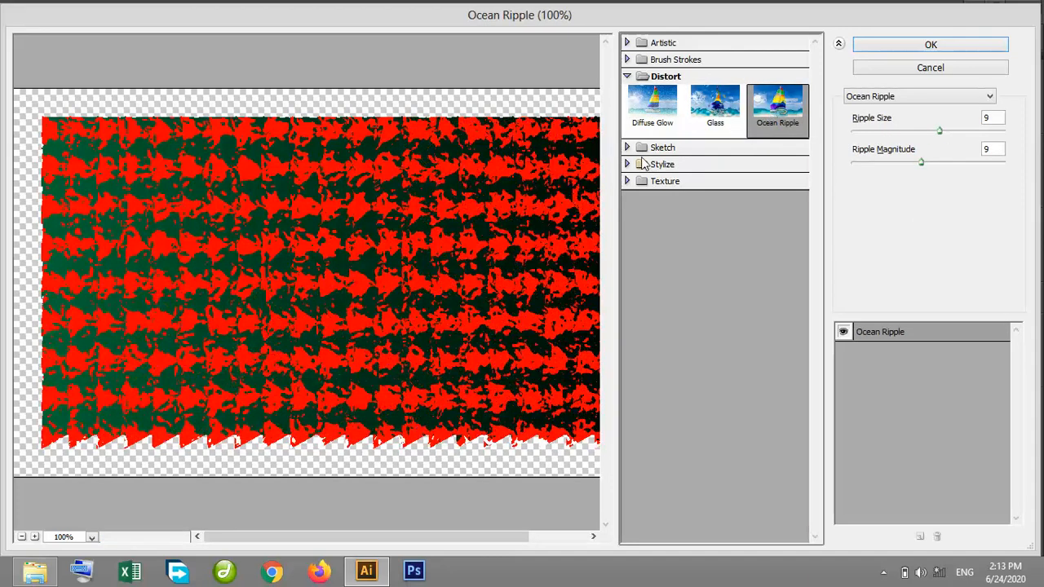
Step: Preview the Sketch effects Bas Relief, Chalk & Charcoal, Charcoal, Graphic Pen, Conté Crayon and Chrome on the triangle pattern
click(633, 147)
click(628, 147)
click(628, 148)
click(653, 175)
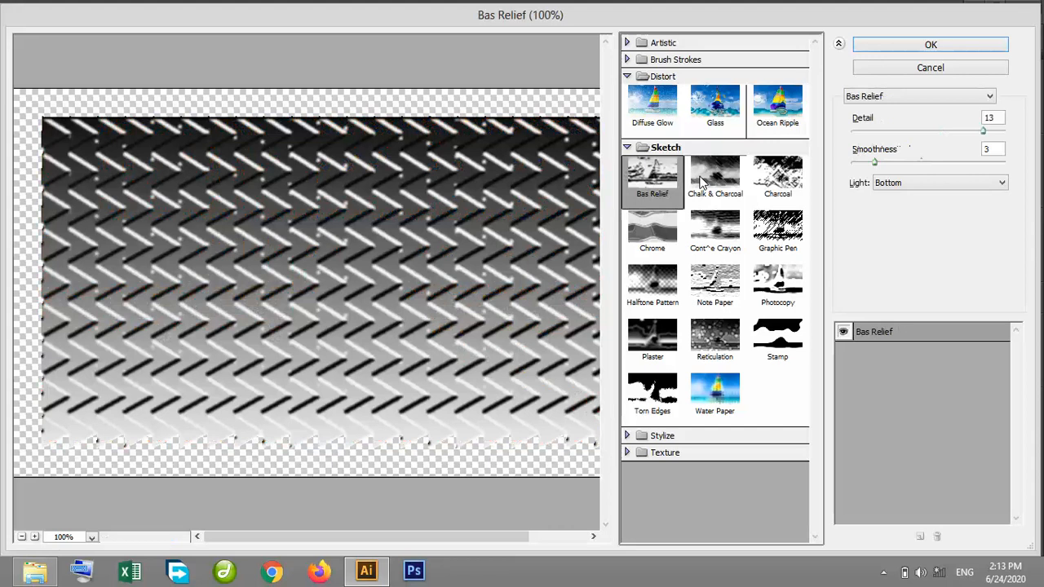
click(703, 181)
click(777, 176)
click(776, 230)
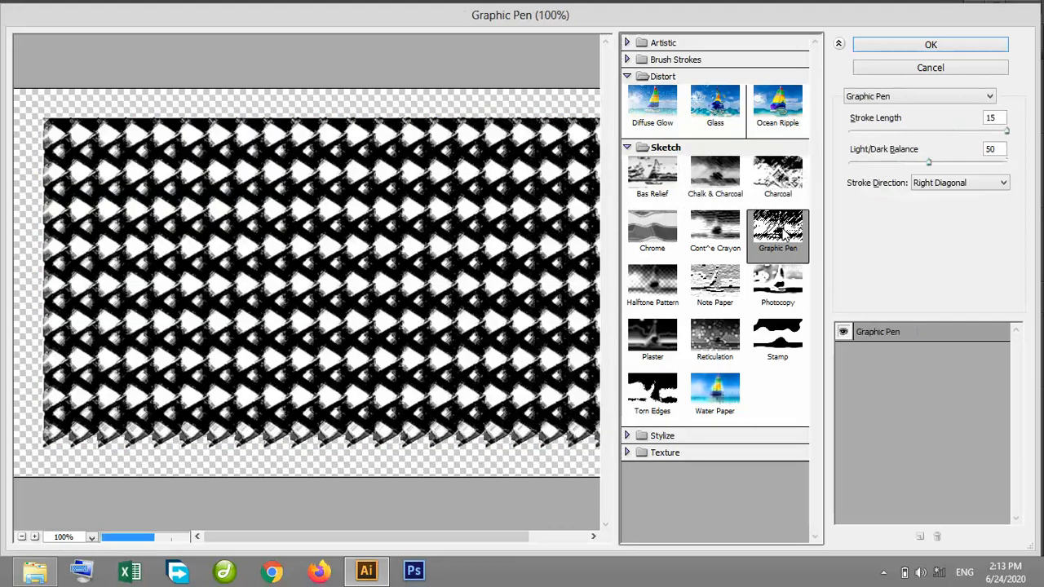
click(715, 228)
click(652, 229)
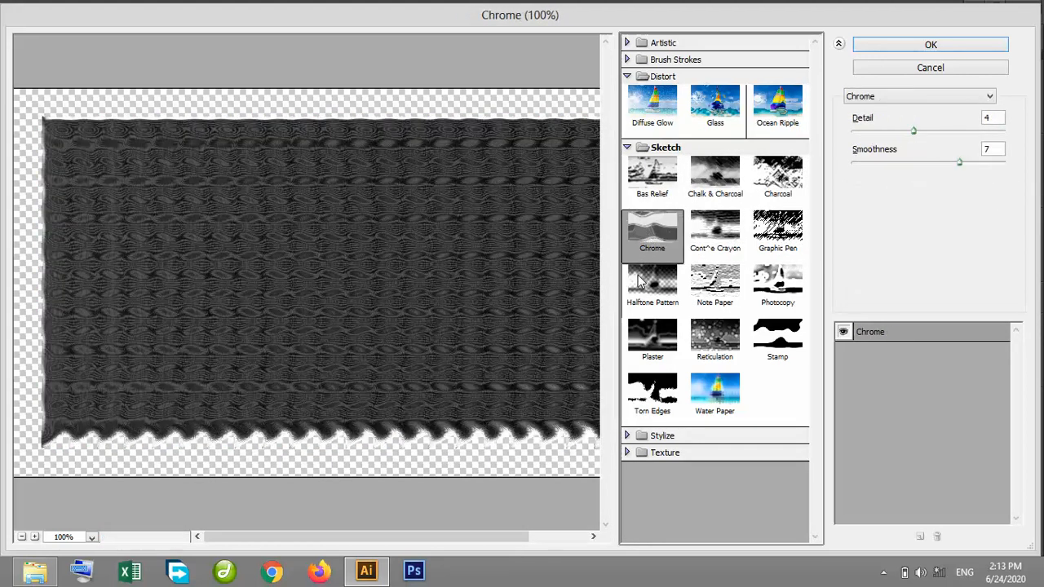
Step: Preview the Sketch effects Halftone Pattern, Note Paper, Photocopy, Stamp, Reticulation, Plaster, Torn Edges and Water Paper on the pattern
click(641, 280)
click(715, 285)
click(796, 293)
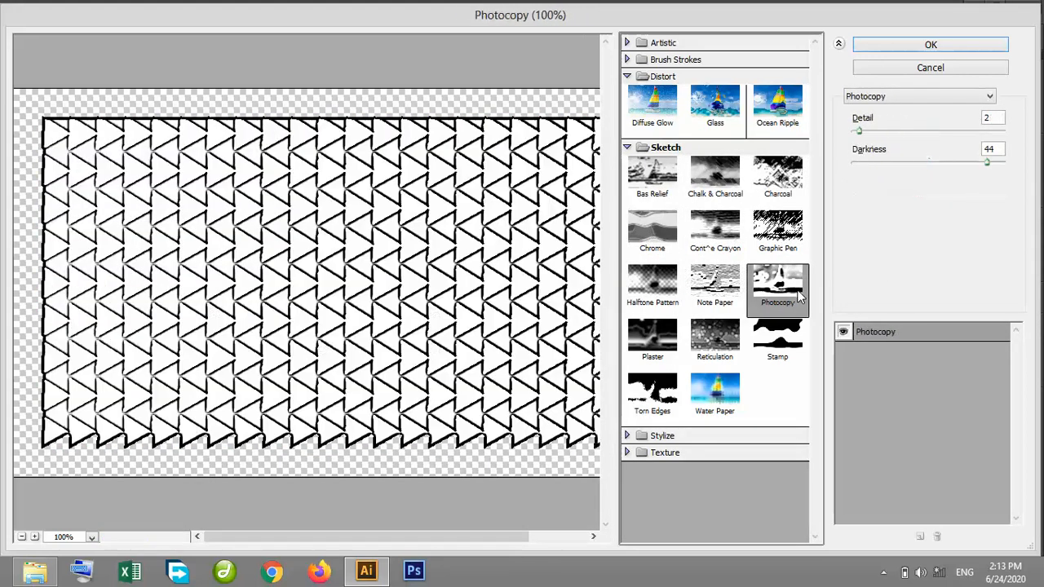
click(793, 340)
click(730, 347)
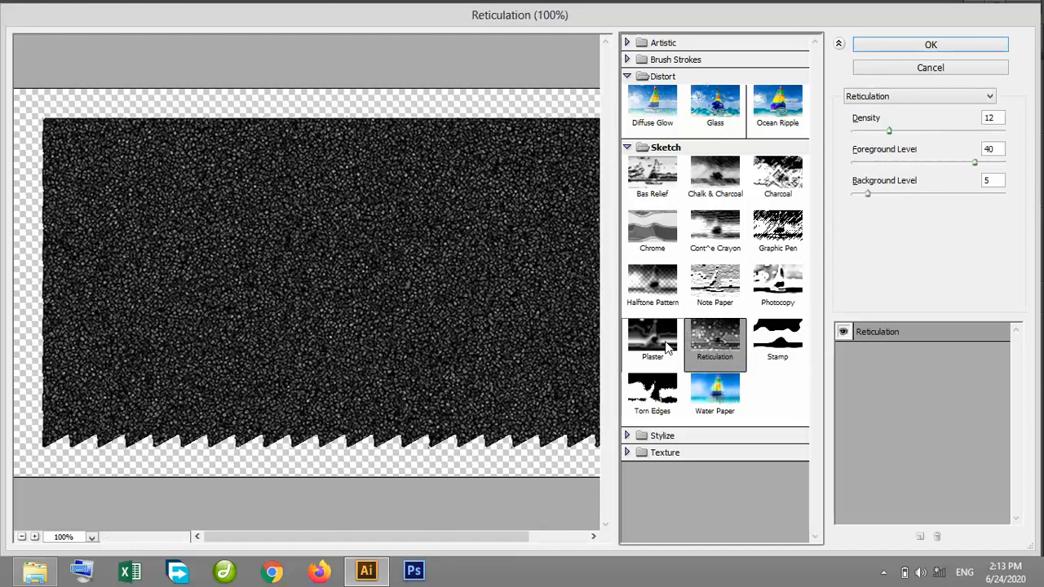
click(662, 343)
click(652, 395)
click(715, 395)
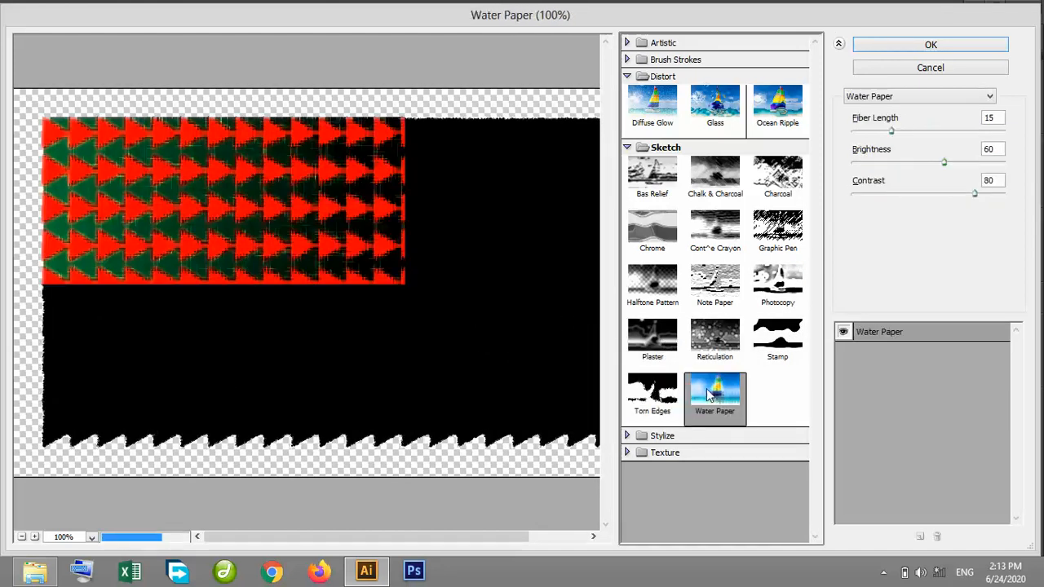
Step: Preview the Stylize effect Glowing Edges and the Texture effects Craquelure, Grain, Mosaic Tiles and Texturizer on the pattern
click(626, 147)
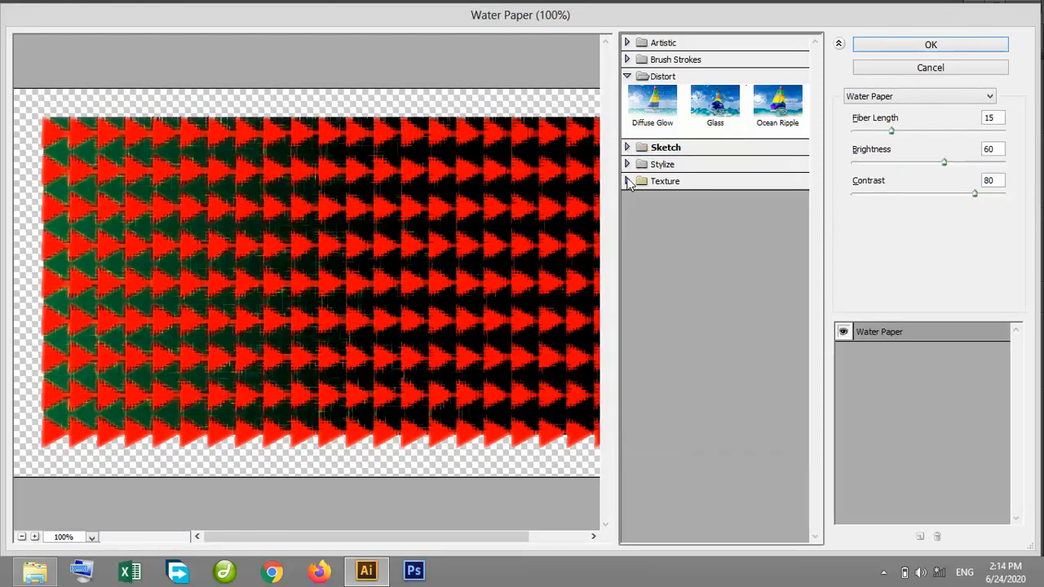
click(626, 164)
click(641, 200)
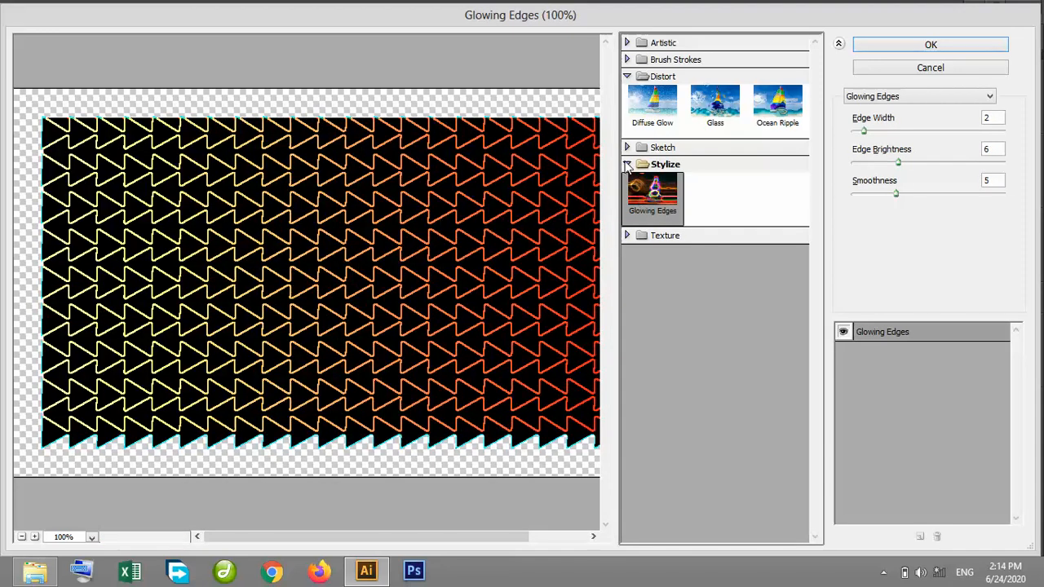
click(626, 165)
click(626, 181)
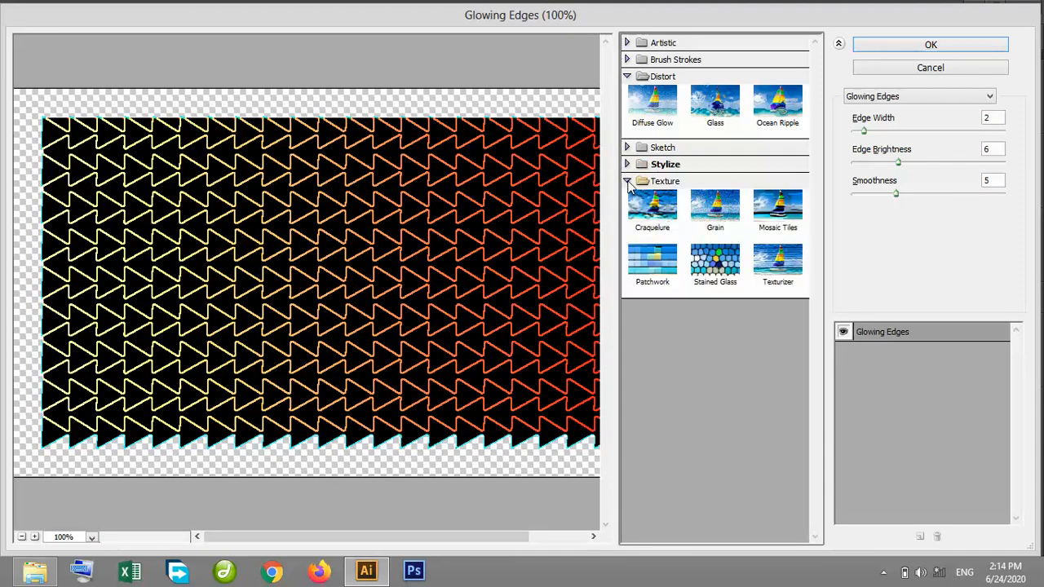
click(642, 214)
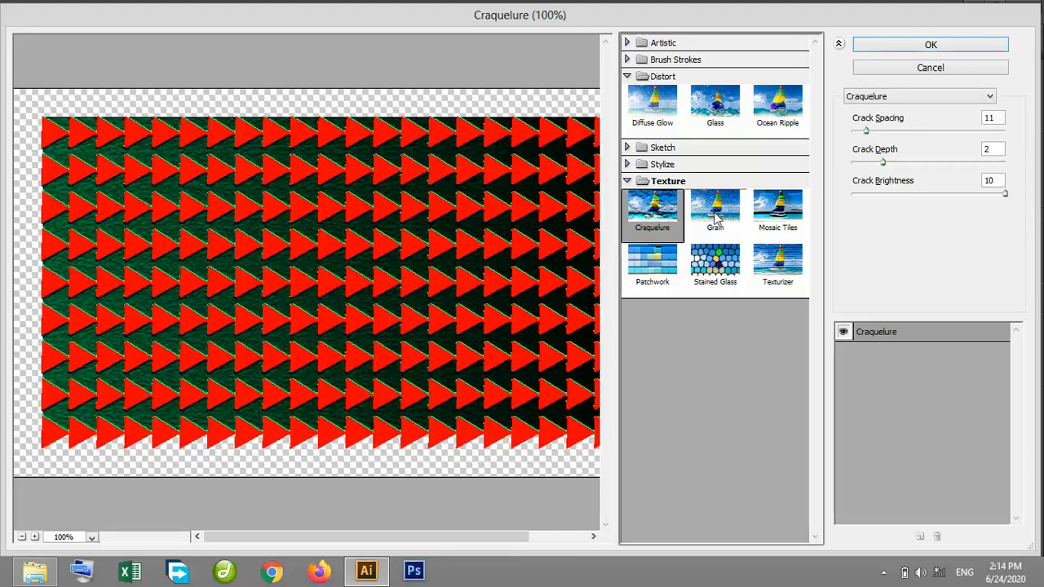
click(716, 214)
click(758, 224)
click(775, 265)
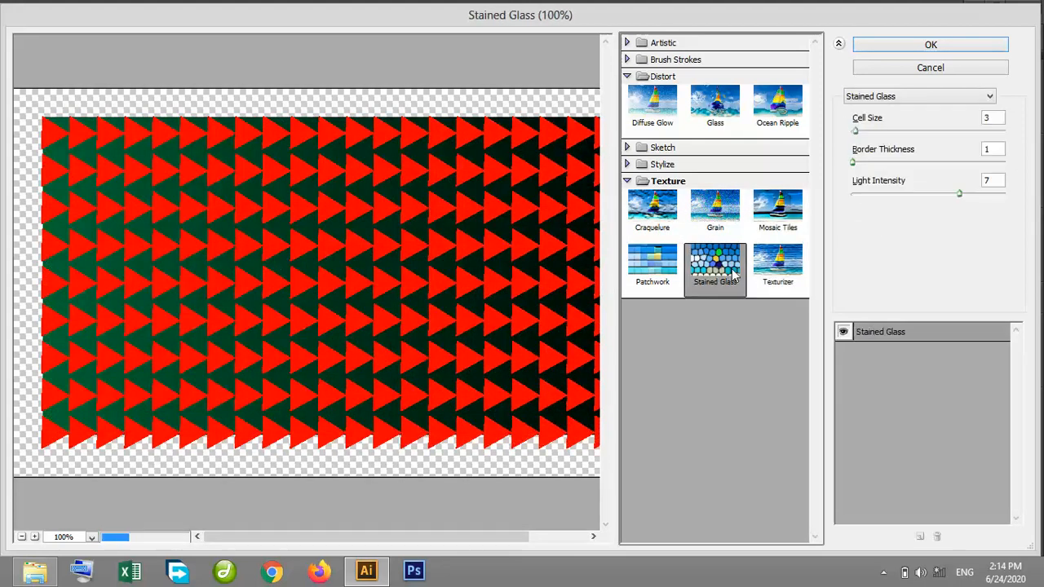
Step: Apply the Stained Glass effect to the triangle pattern with Cell Size 4, Border Thickness 10 and Light Intensity 1
click(722, 274)
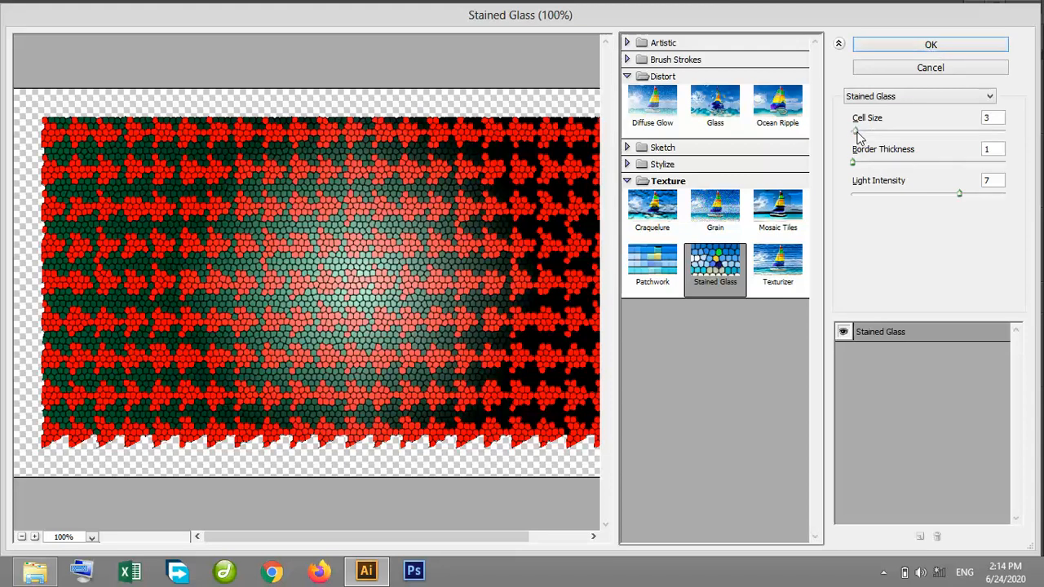
mouse_move(855, 132)
mouse_down()
mouse_move(927, 139)
mouse_move(860, 137)
mouse_up()
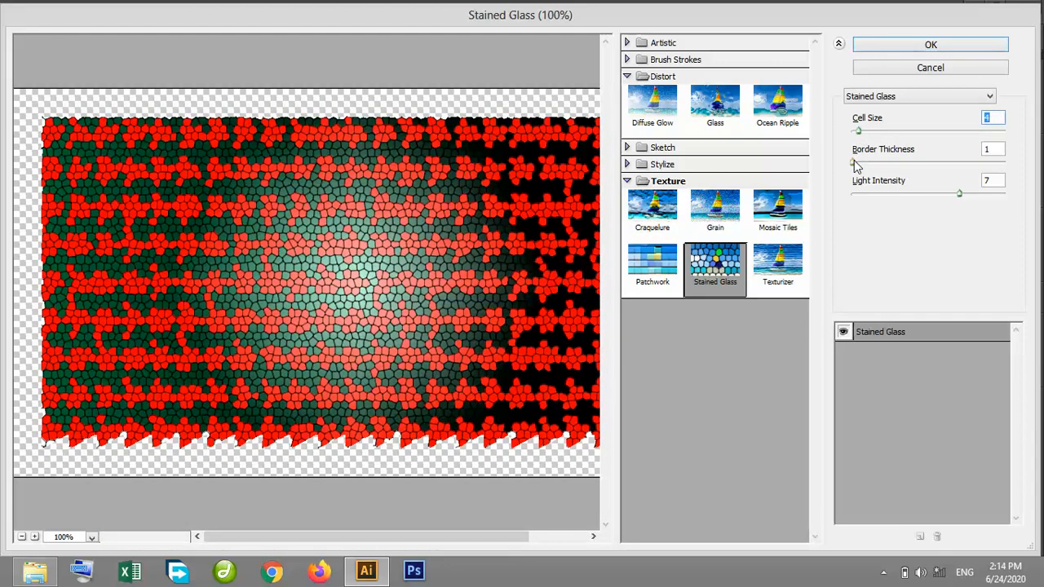
drag(855, 165, 922, 167)
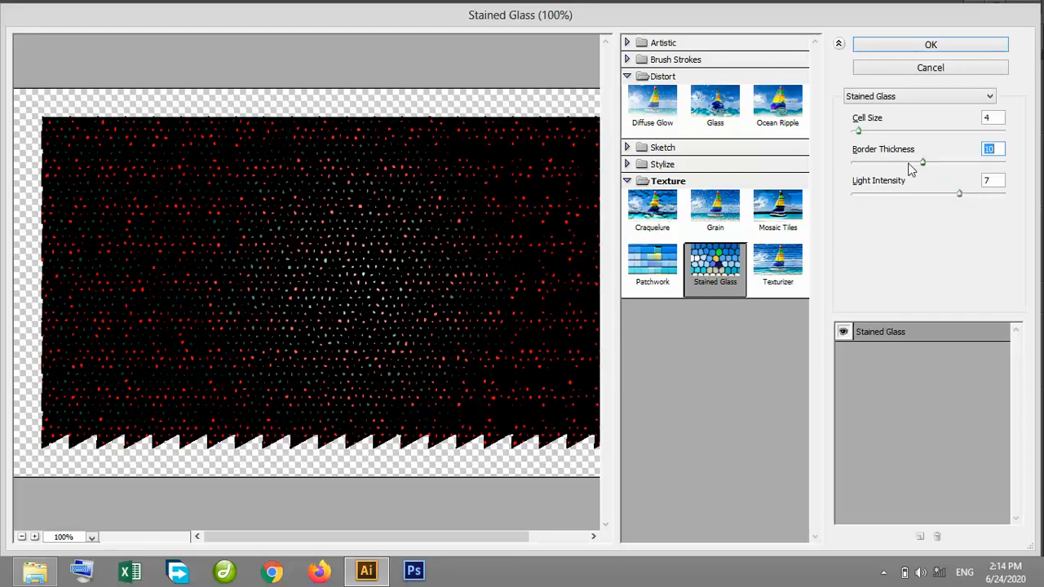
drag(924, 166, 868, 171)
drag(961, 194, 925, 164)
click(868, 163)
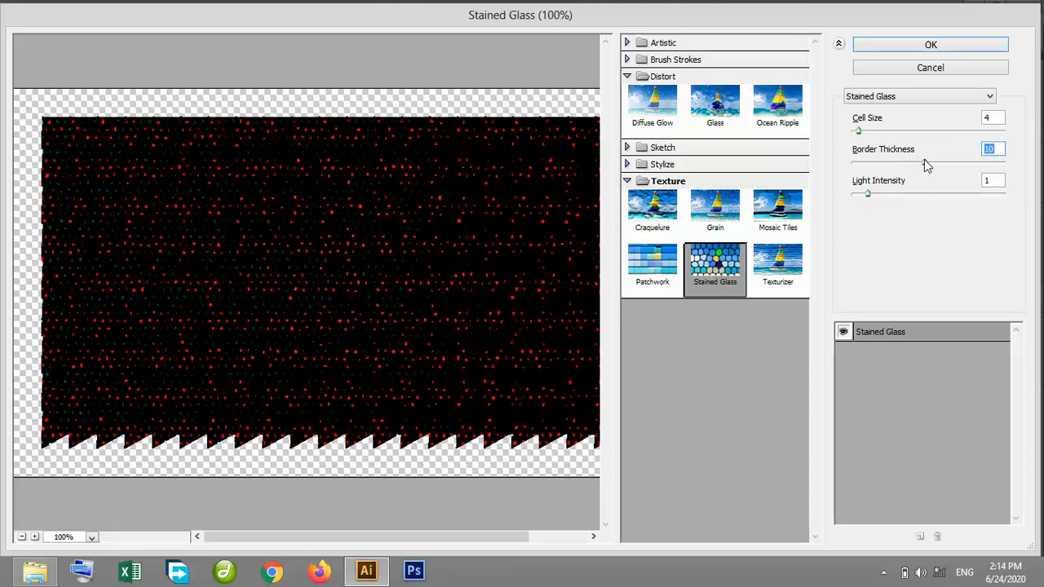
click(966, 48)
Step: Clear the selection and examine the stained-glass texture of the pattern up close
click(467, 130)
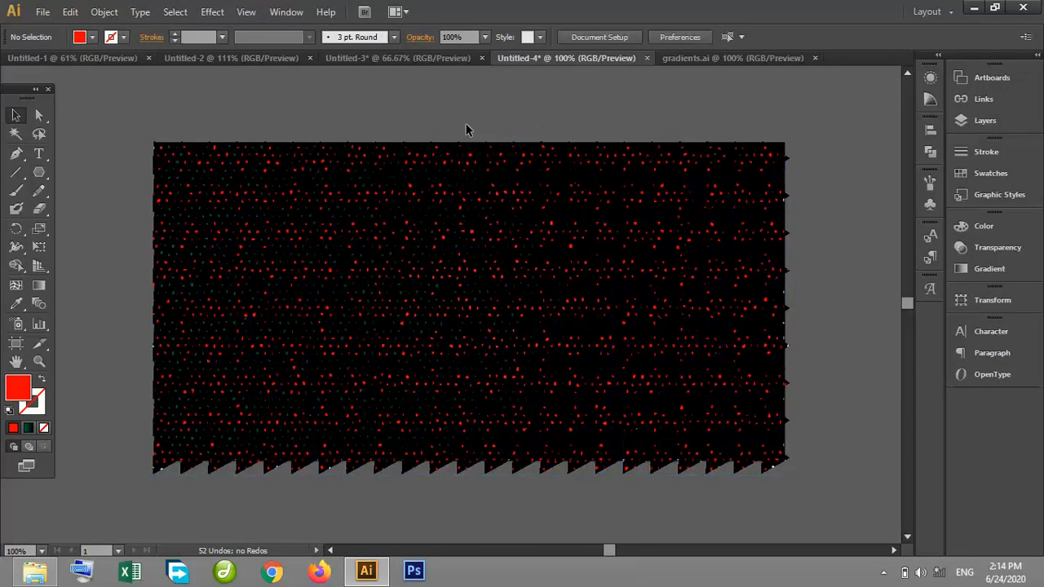
click(479, 213)
click(553, 136)
key(ctrl+equal)
key(ctrl+equal)
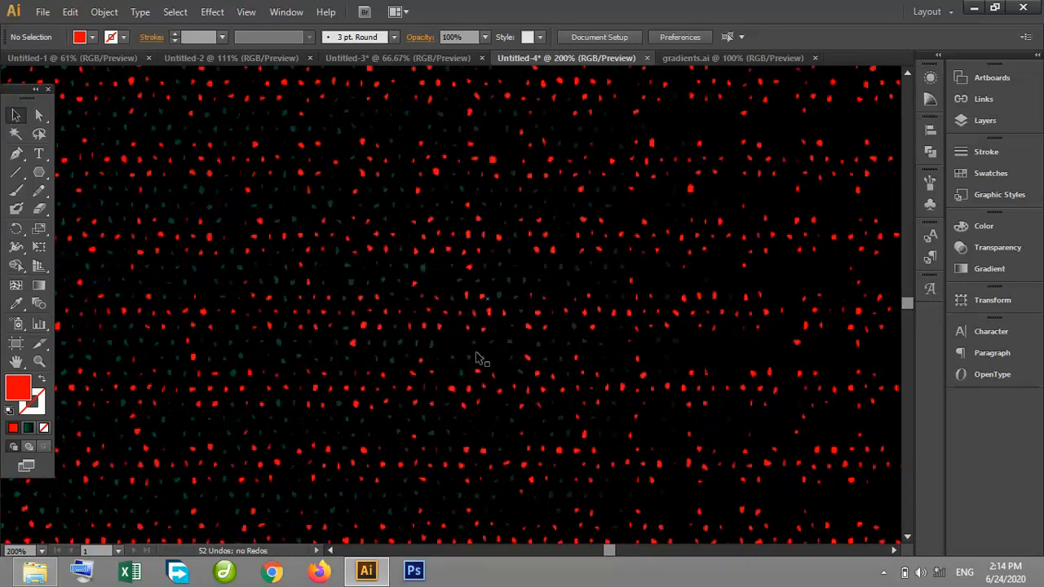
key(ctrl+minus)
key(ctrl+minus)
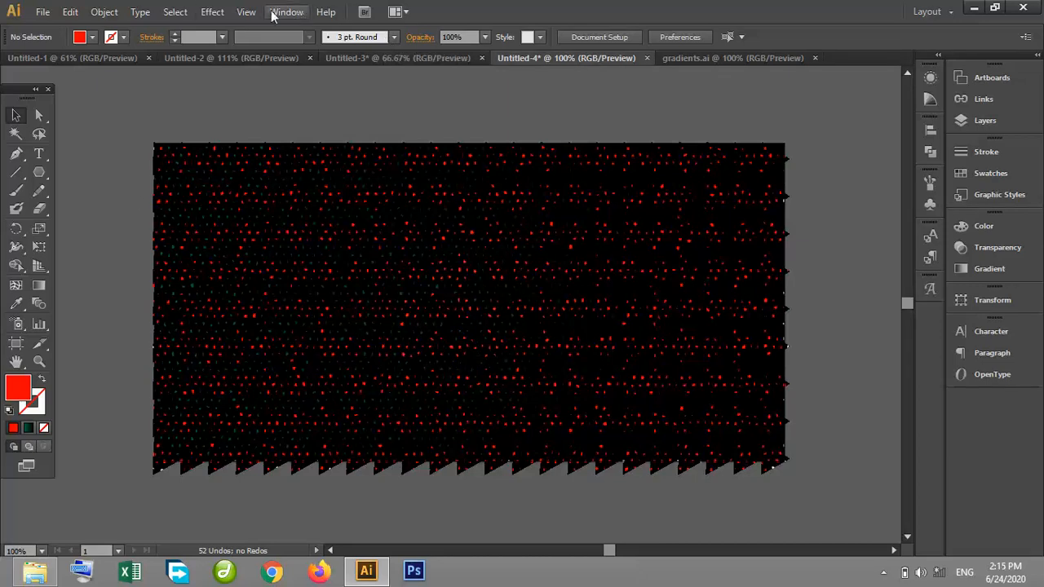
click(214, 12)
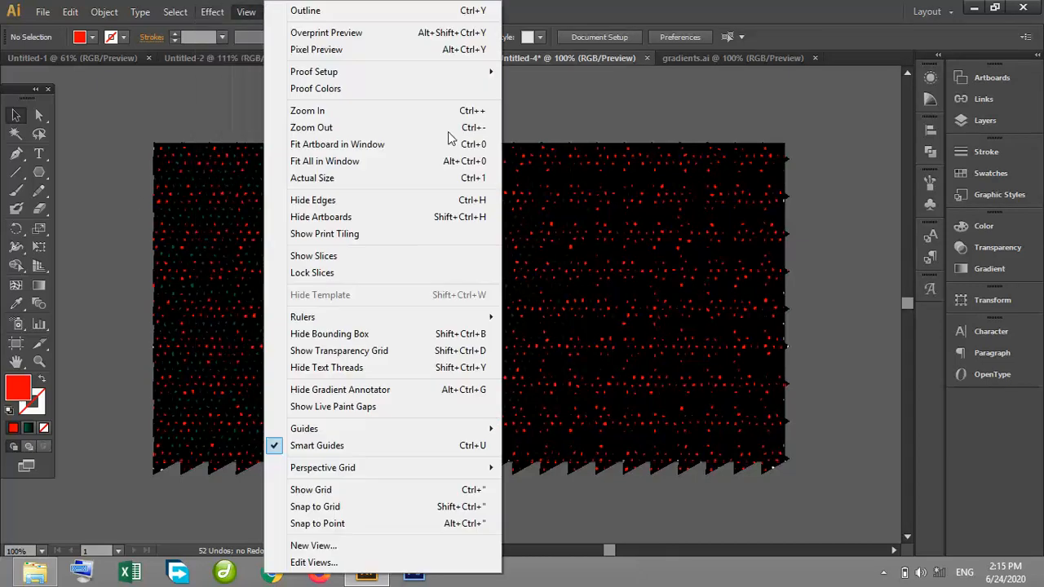
click(524, 116)
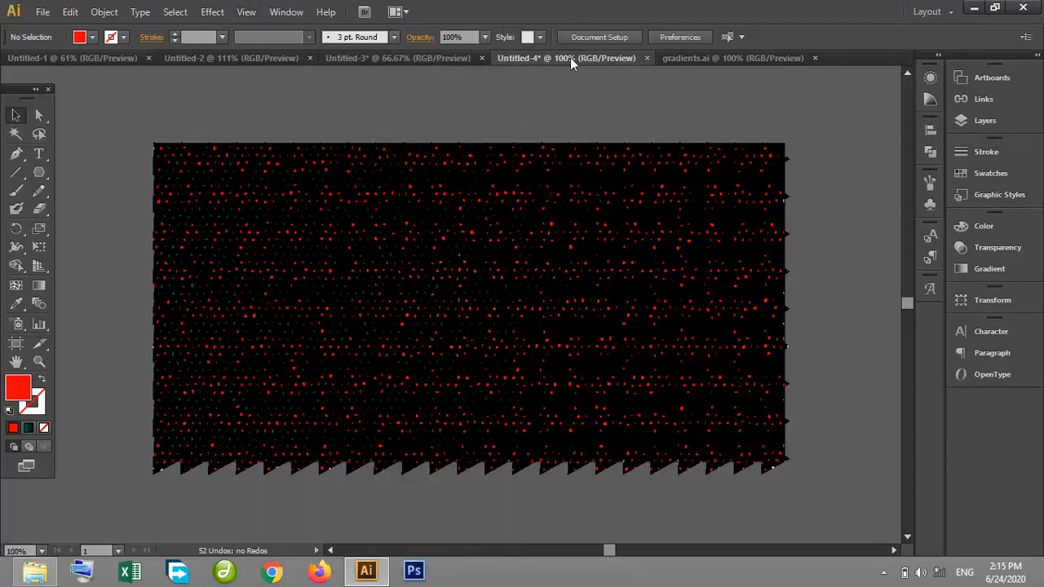
Step: Switch to the Untitled-3 document and delete the traced portrait from its artboard
click(456, 58)
drag(431, 302, 441, 233)
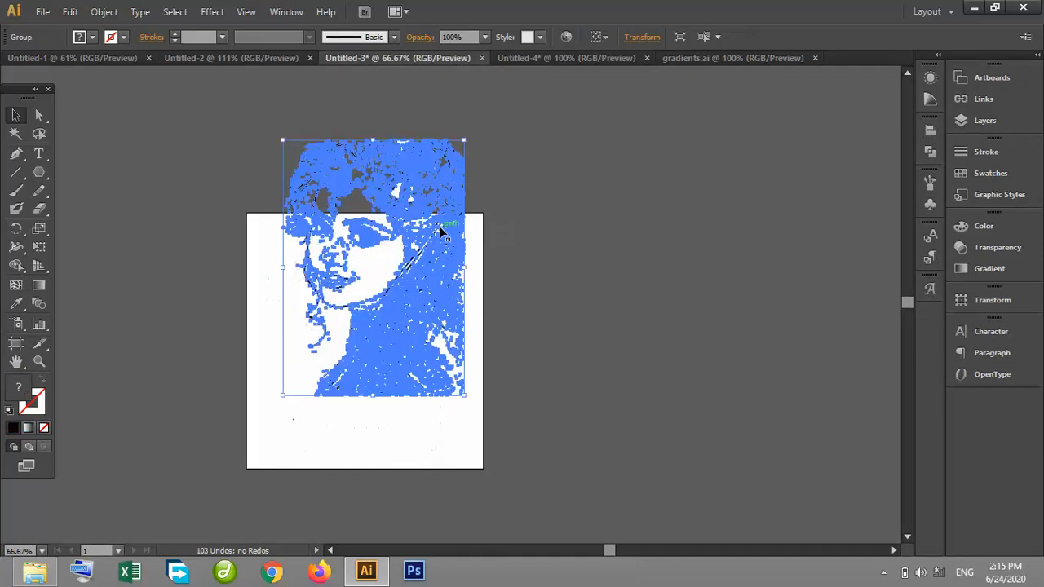
key(ctrl+z)
key(Delete)
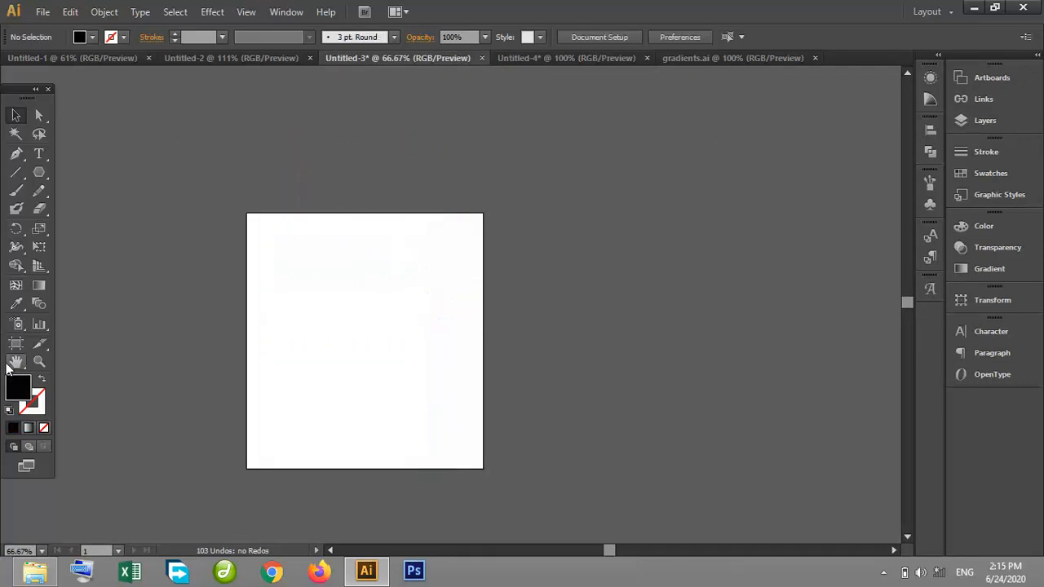
Step: Draw a large circle on the empty artboard and fill it with a white-to-black linear gradient
key(ctrl+equal)
key(ctrl+equal)
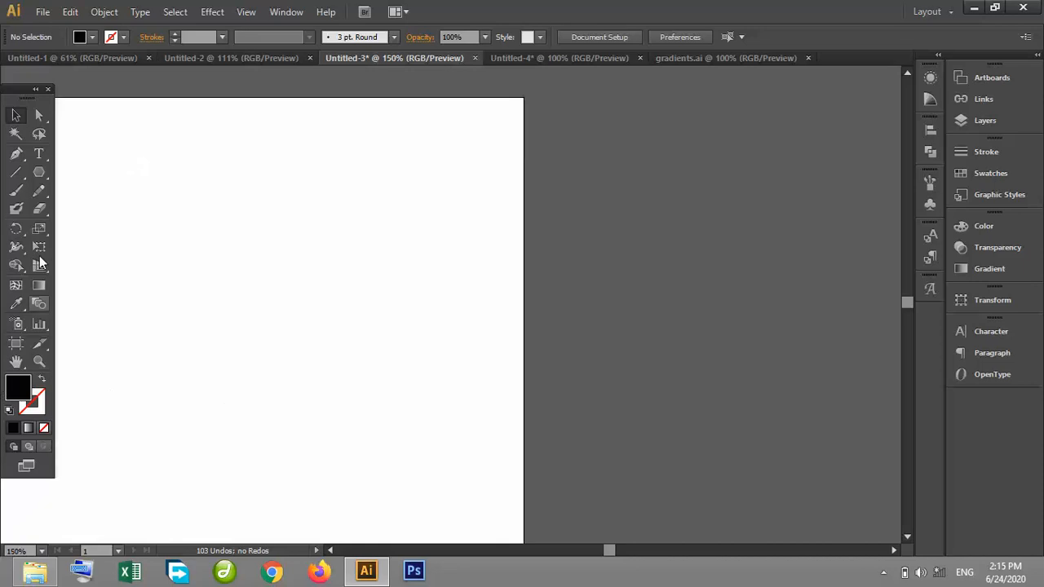
mouse_move(42, 173)
mouse_down()
mouse_move(105, 198)
mouse_move(106, 209)
mouse_move(277, 335)
mouse_move(387, 447)
mouse_up()
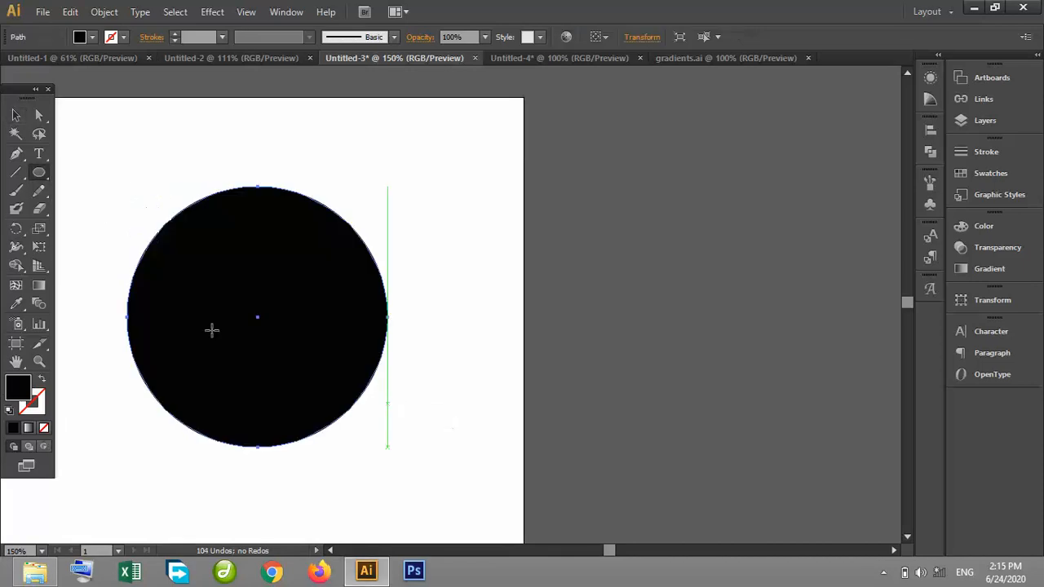
click(40, 287)
double_click(40, 286)
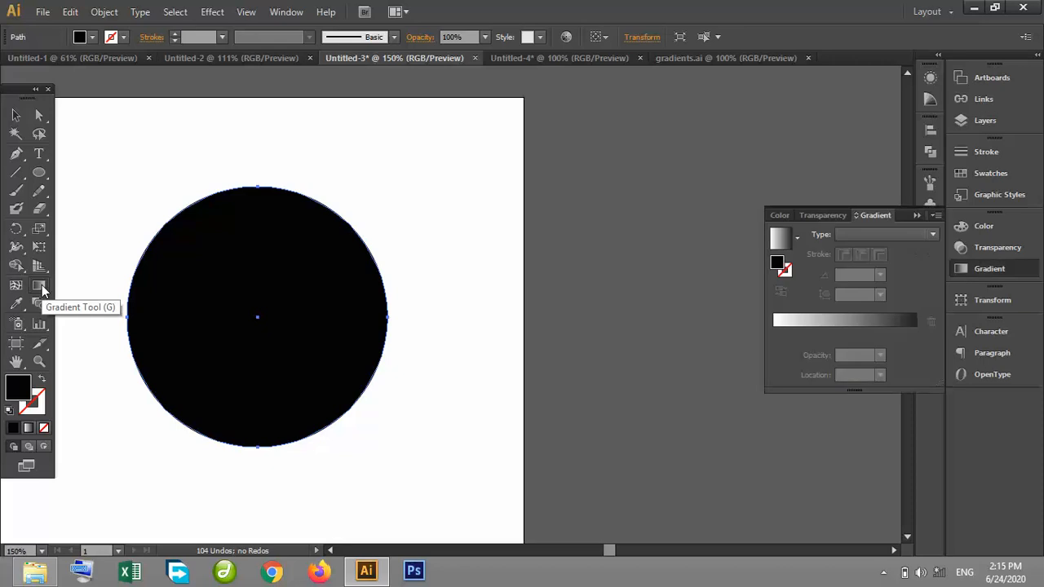
click(778, 238)
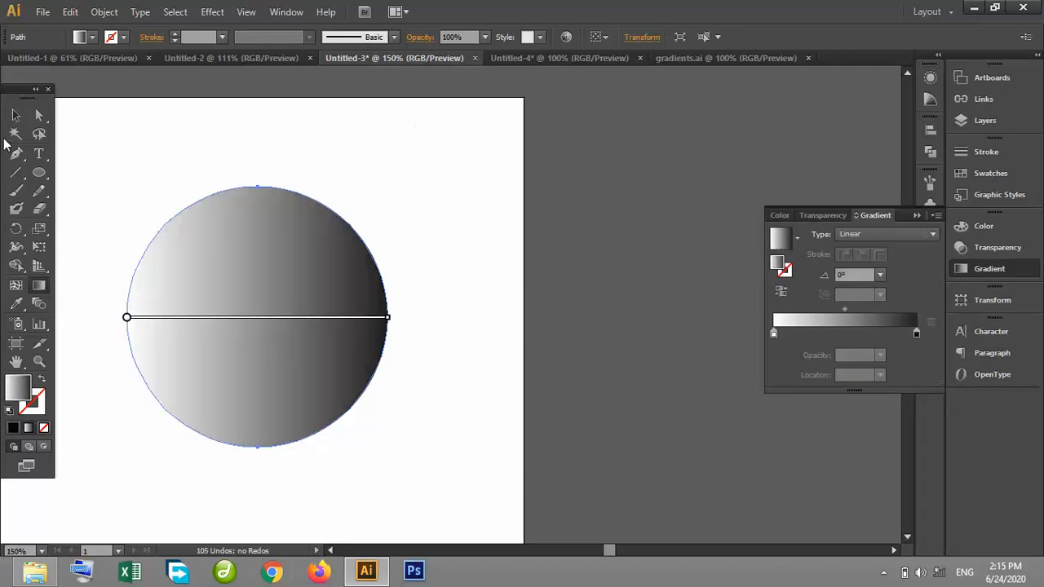
Step: Give the gradient circle a 2 pt black stroke and clear the selection
click(15, 115)
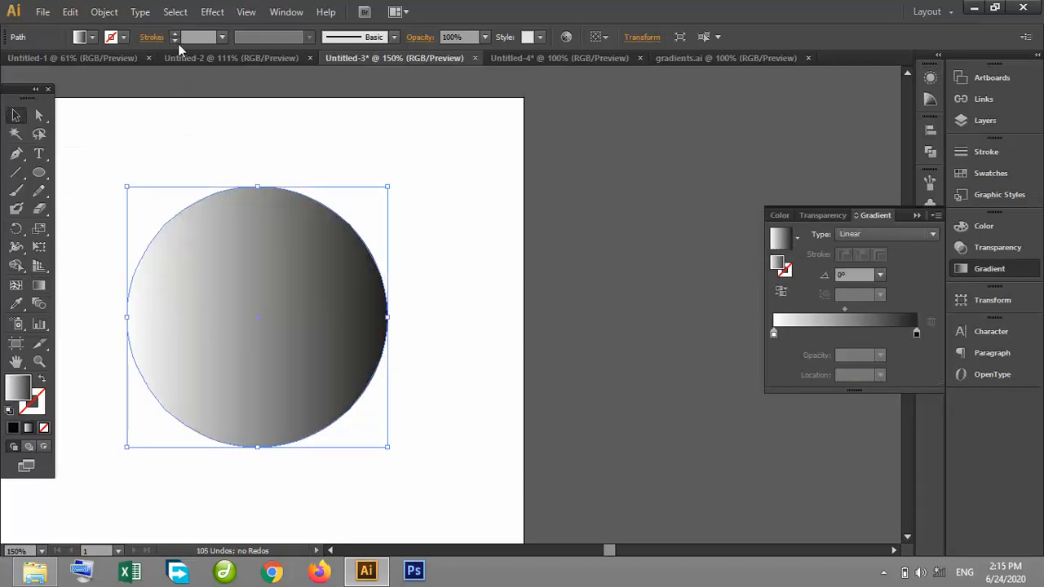
click(175, 33)
click(175, 34)
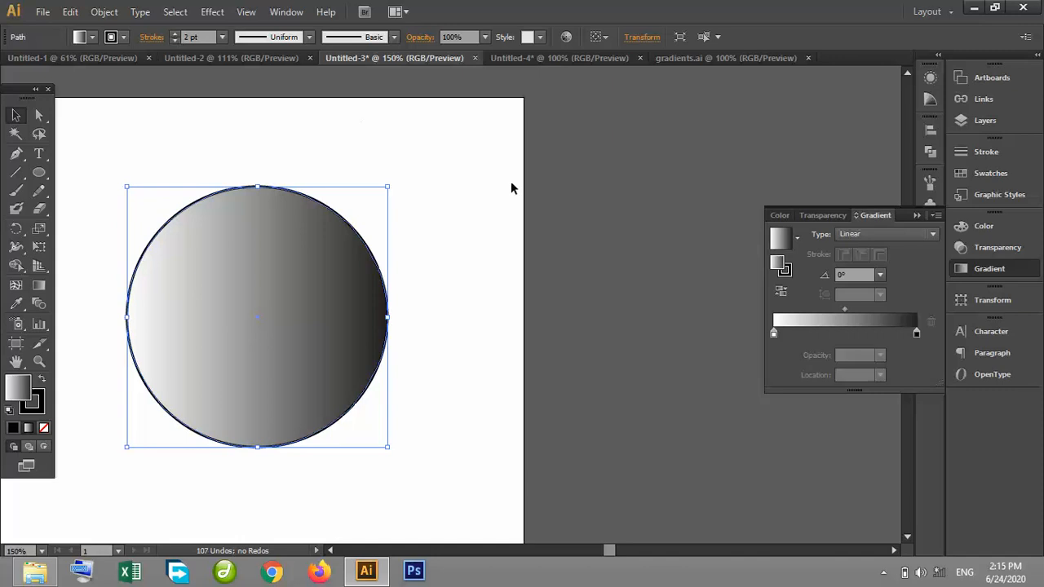
click(583, 217)
click(916, 215)
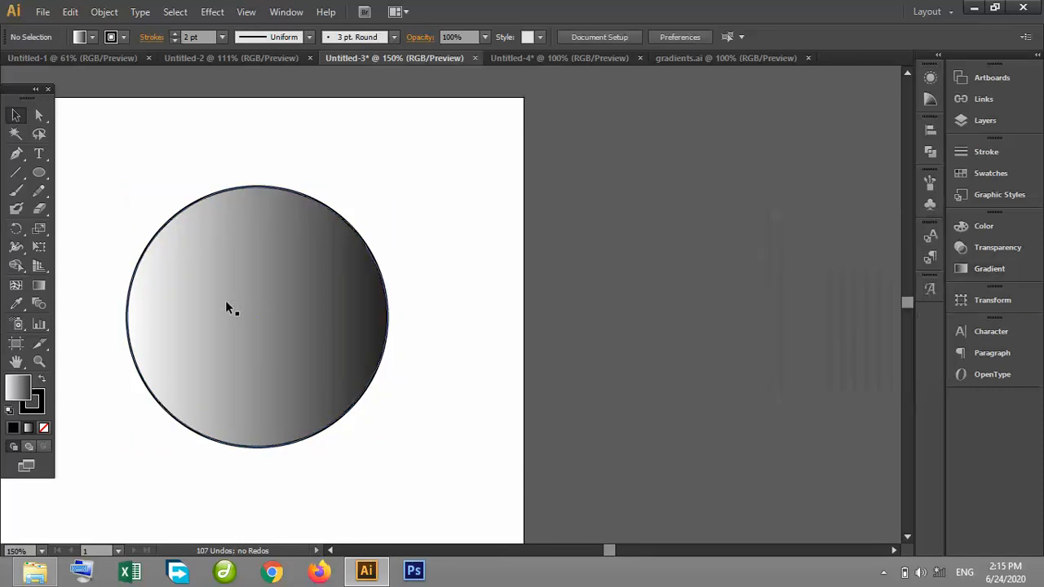
Step: Select the gradient circle and open the Craquelure texture effect for it
click(16, 361)
drag(147, 286, 300, 259)
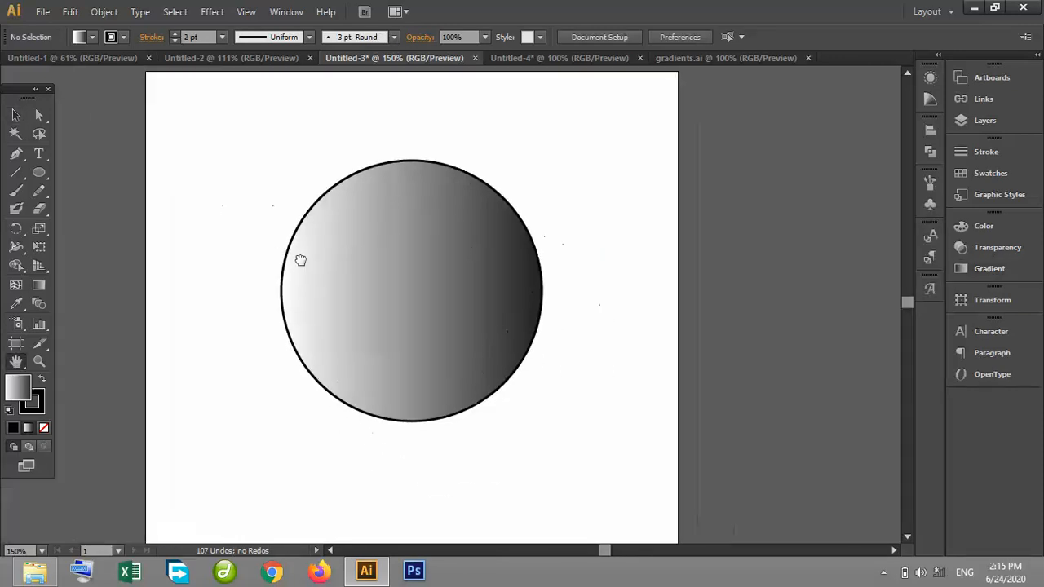
click(483, 278)
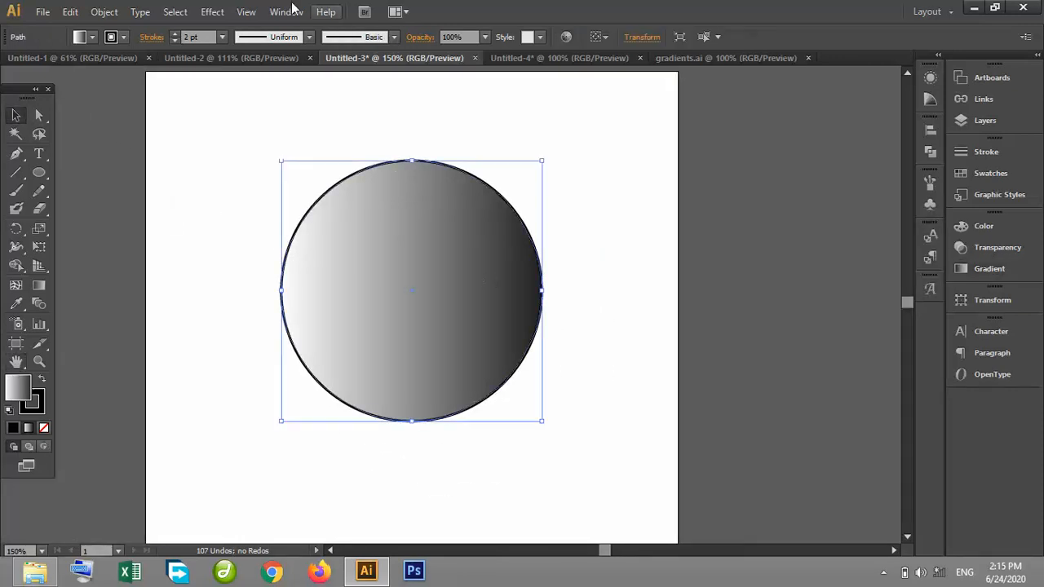
click(214, 13)
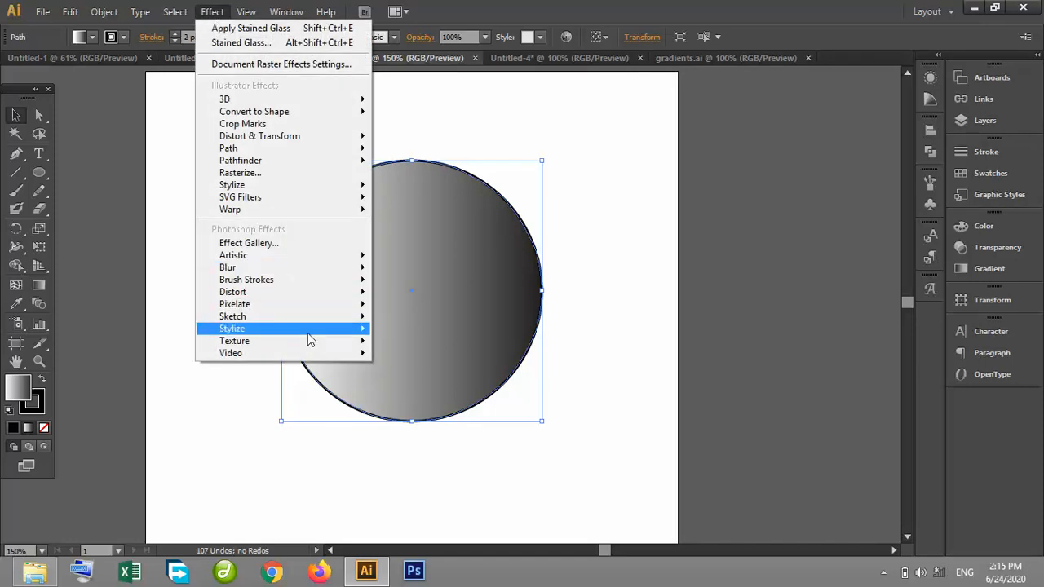
mouse_move(303, 337)
click(420, 344)
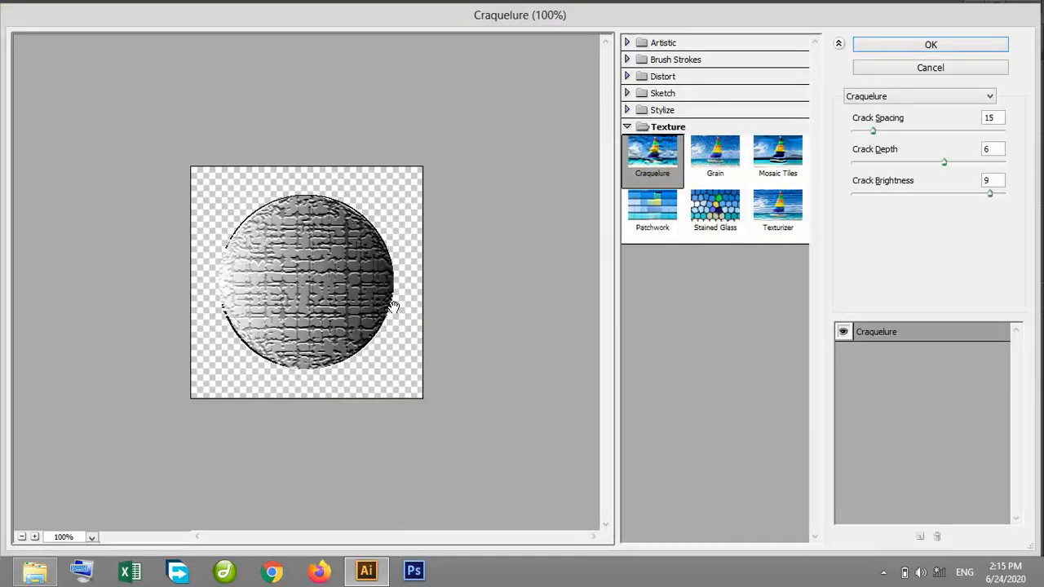
Step: Preview the Grain, Mosaic Tiles, Texturizer, Stained Glass and Patchwork textures on the circle, and return to Craquelure
click(715, 151)
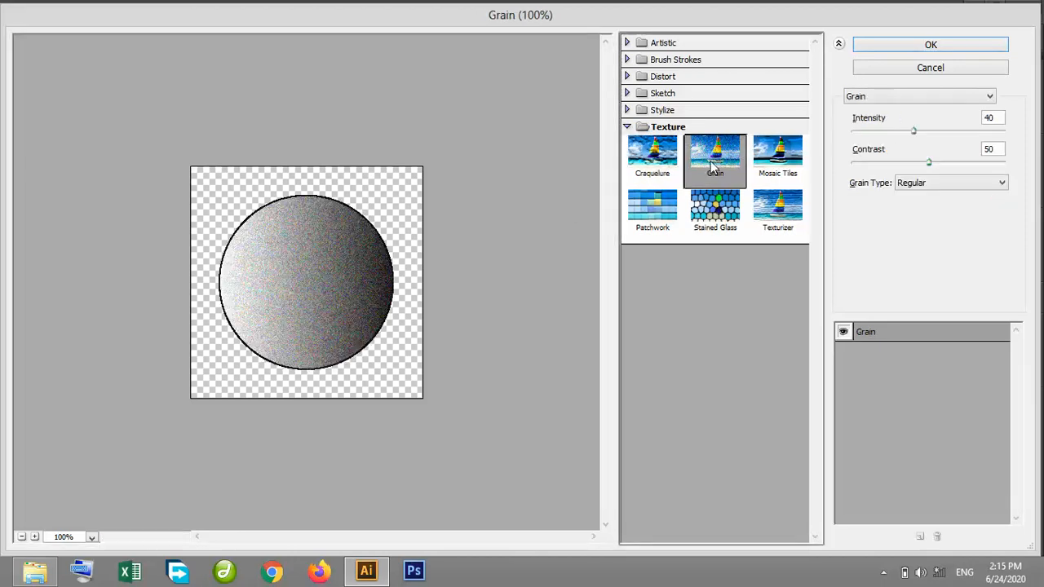
click(777, 153)
click(777, 213)
click(726, 210)
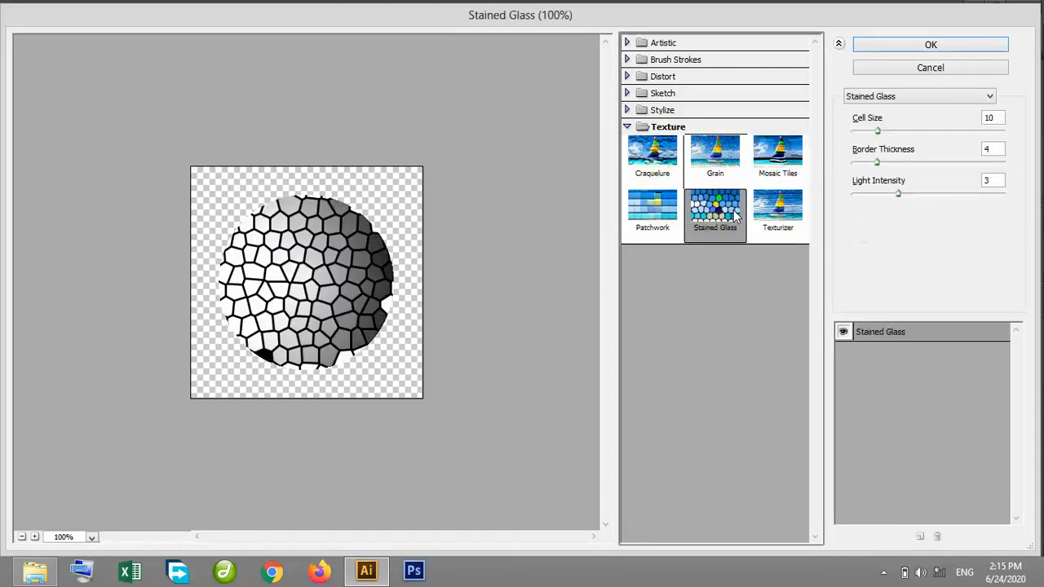
click(674, 207)
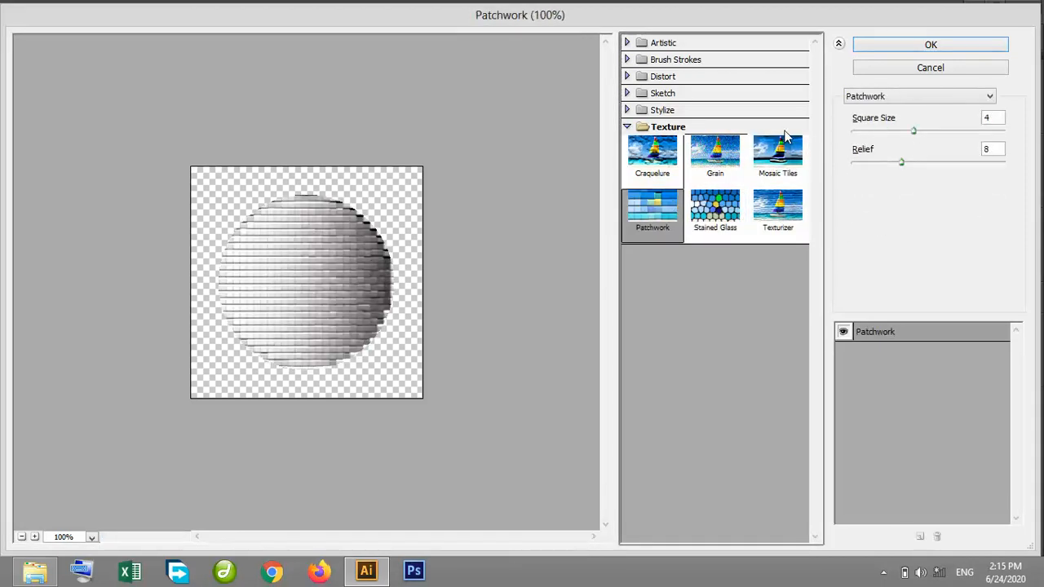
click(665, 159)
click(718, 160)
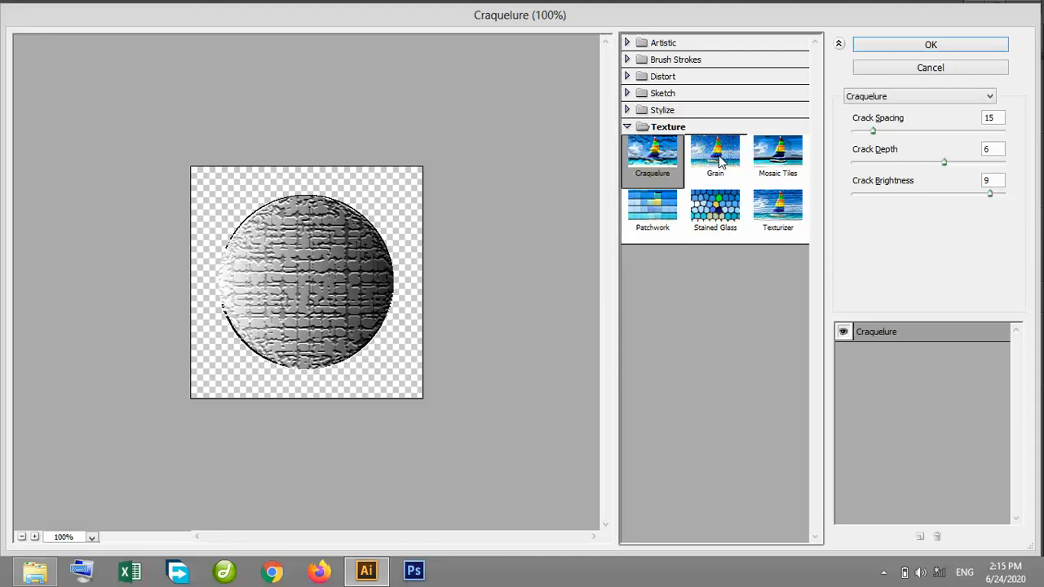
click(667, 157)
Step: Apply Craquelure with crack spacing 10, crack depth 4 and strongly reduced crack brightness, and deselect the circle
drag(875, 130, 864, 132)
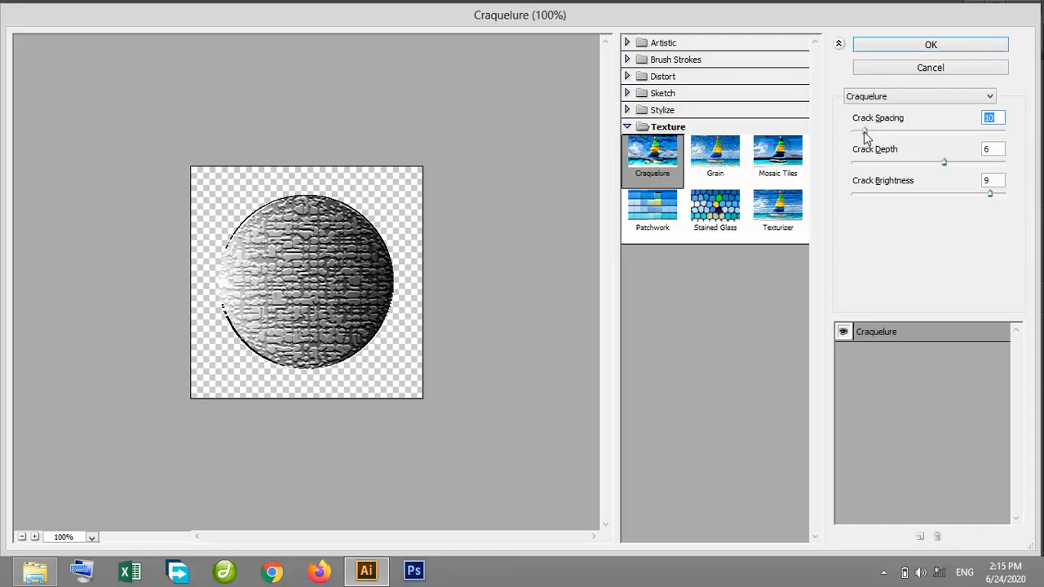
drag(943, 162, 920, 163)
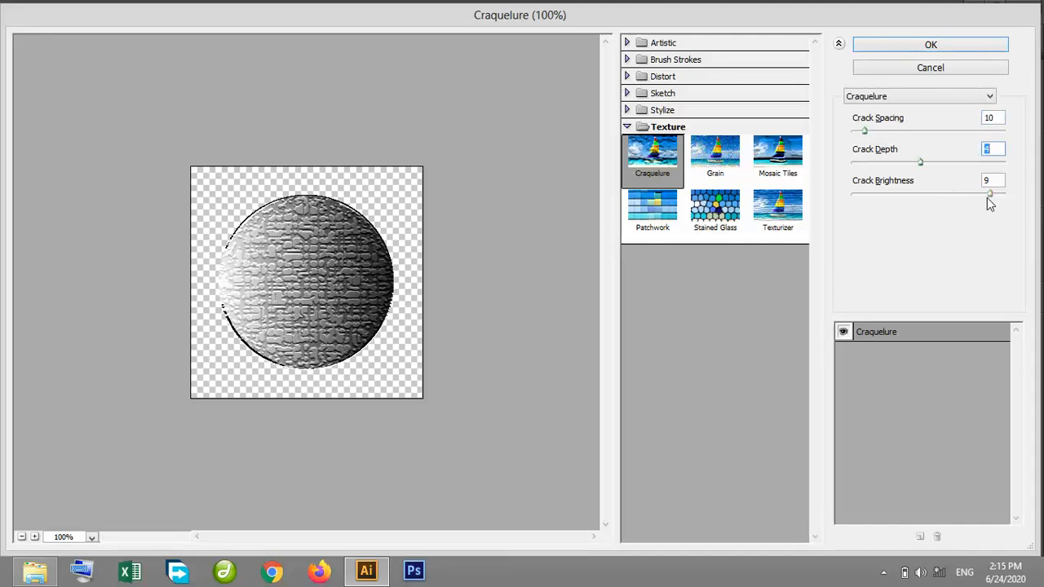
drag(989, 195, 855, 194)
click(984, 45)
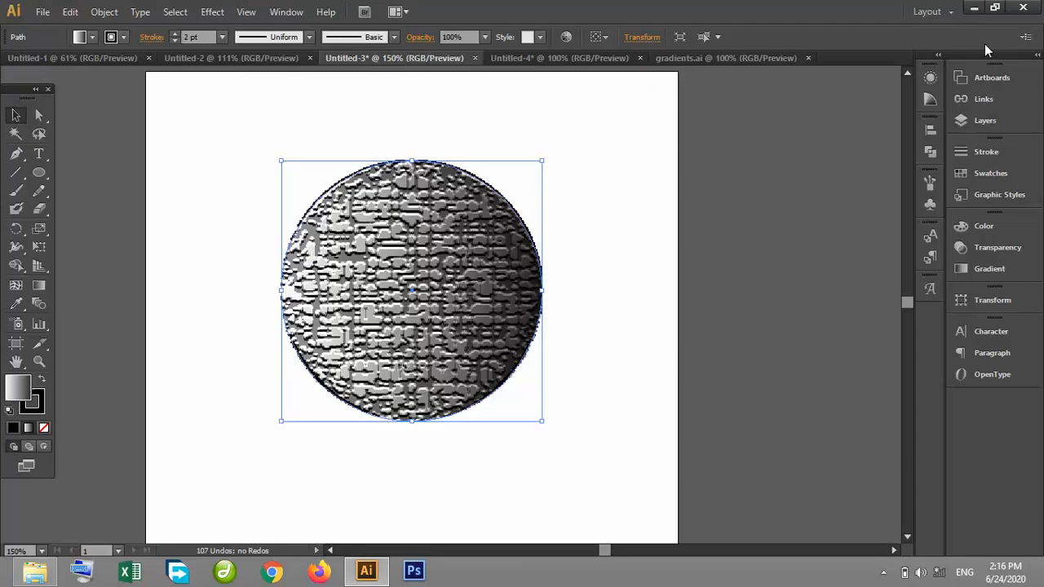
click(580, 188)
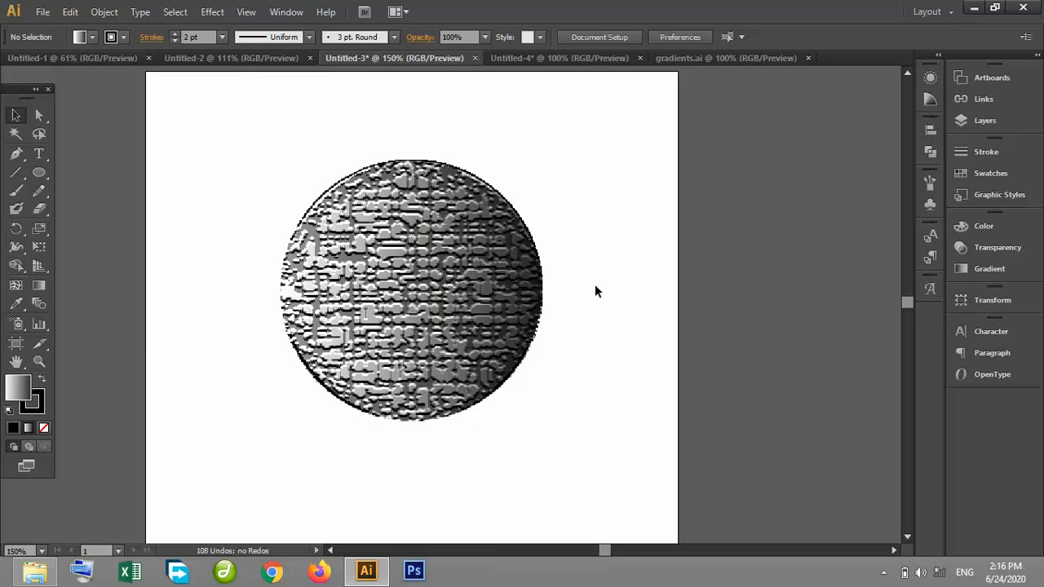
Step: Move the textured circle onto the artboard's right edge and draw a black-filled rectangle in the freed space
drag(461, 266, 724, 235)
click(128, 160)
click(41, 176)
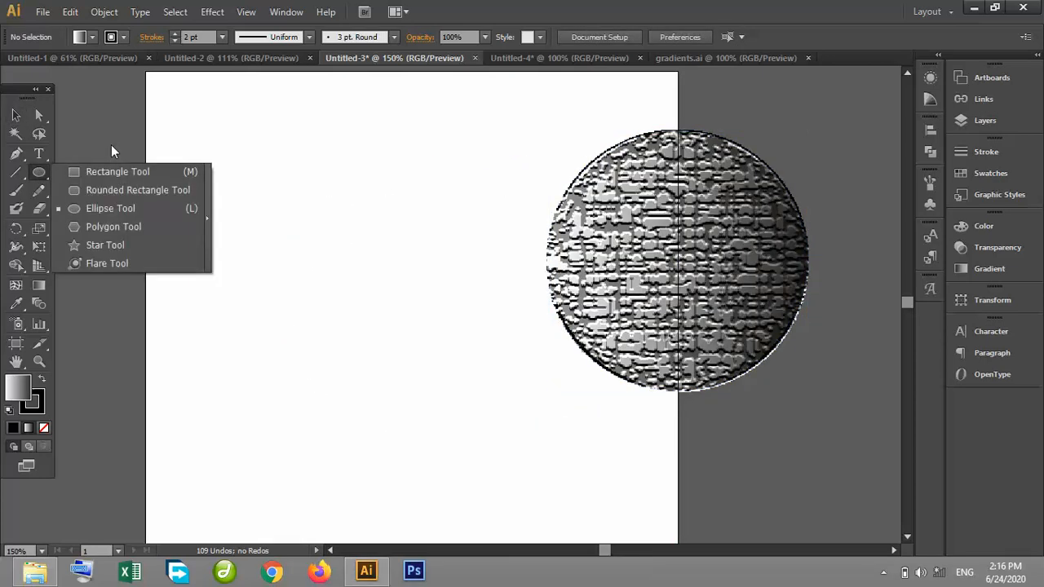
click(106, 170)
drag(157, 121, 466, 322)
click(14, 113)
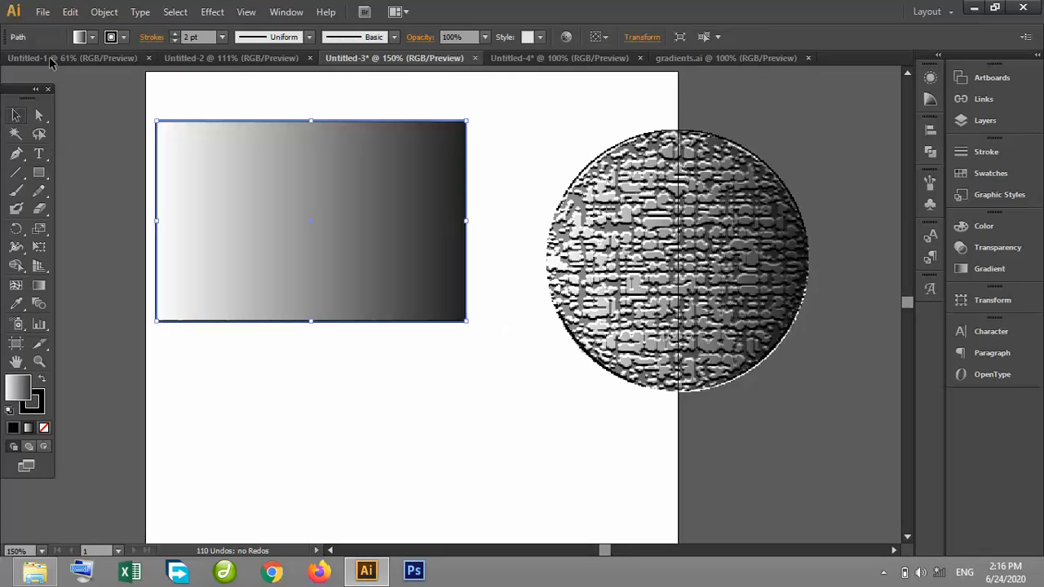
click(80, 37)
click(102, 90)
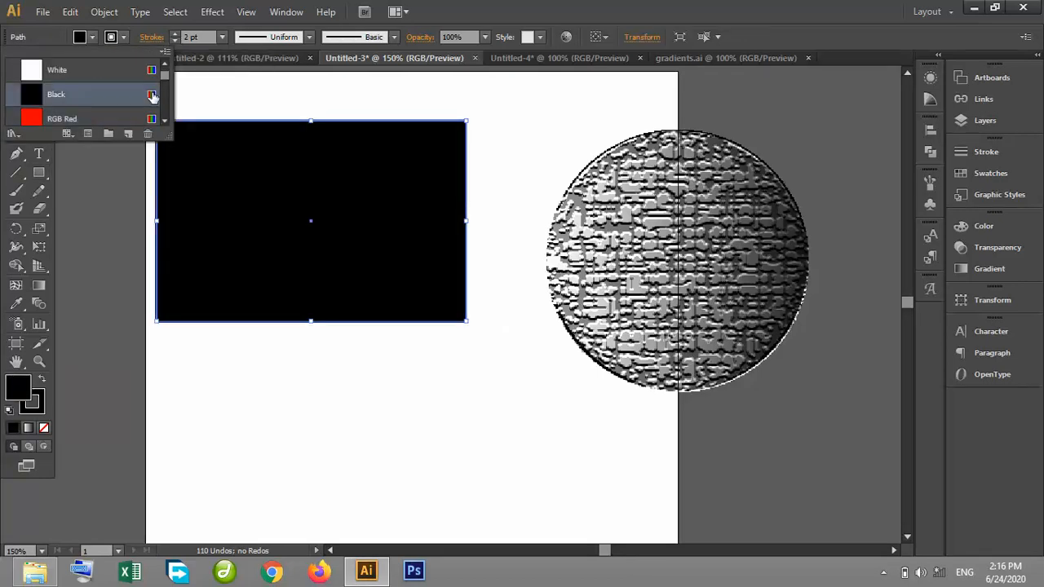
Step: Apply a Color Halftone pixelate effect to the black rectangle
click(212, 12)
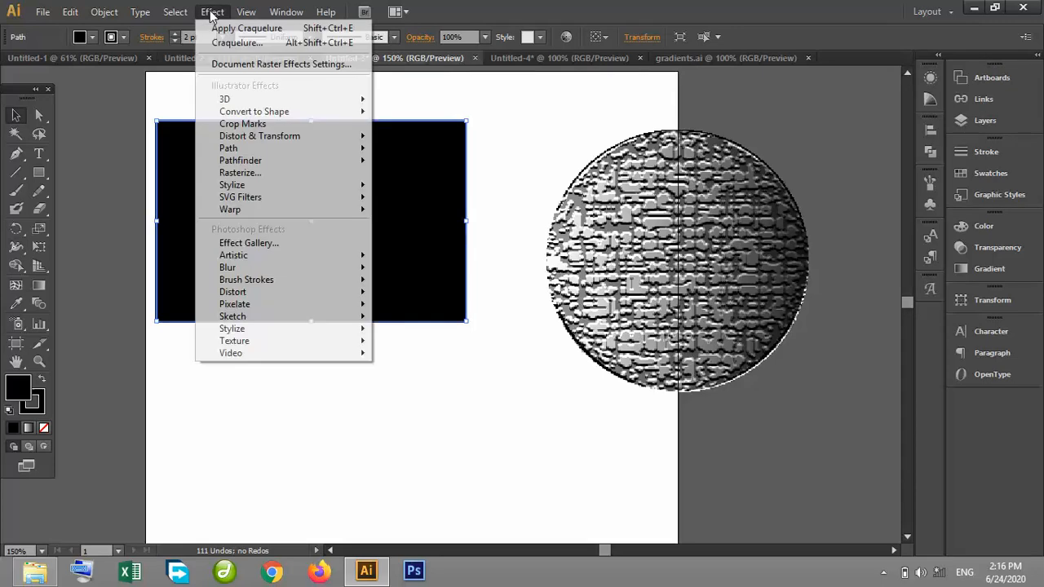
mouse_move(357, 307)
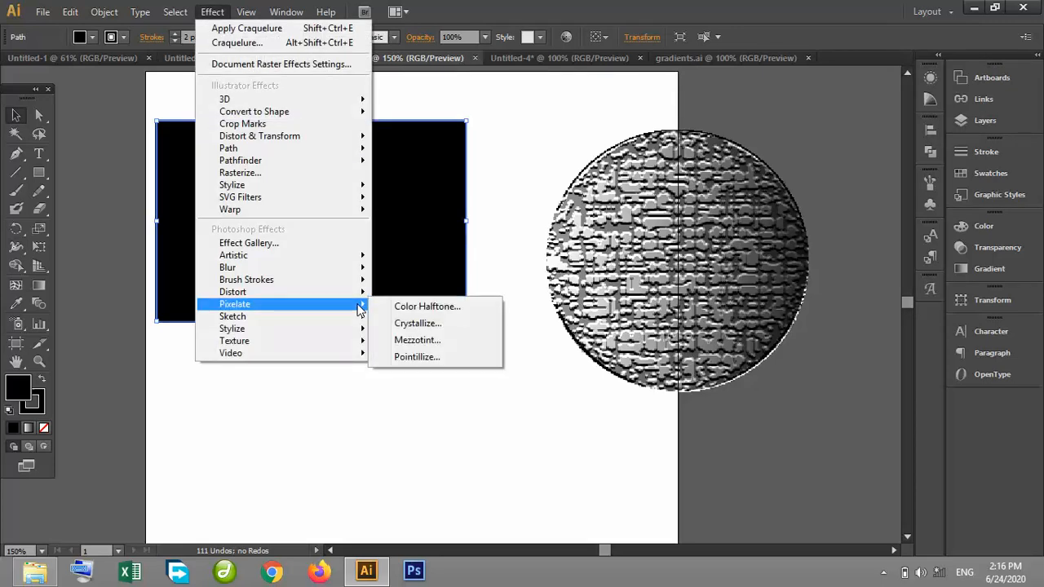
click(439, 308)
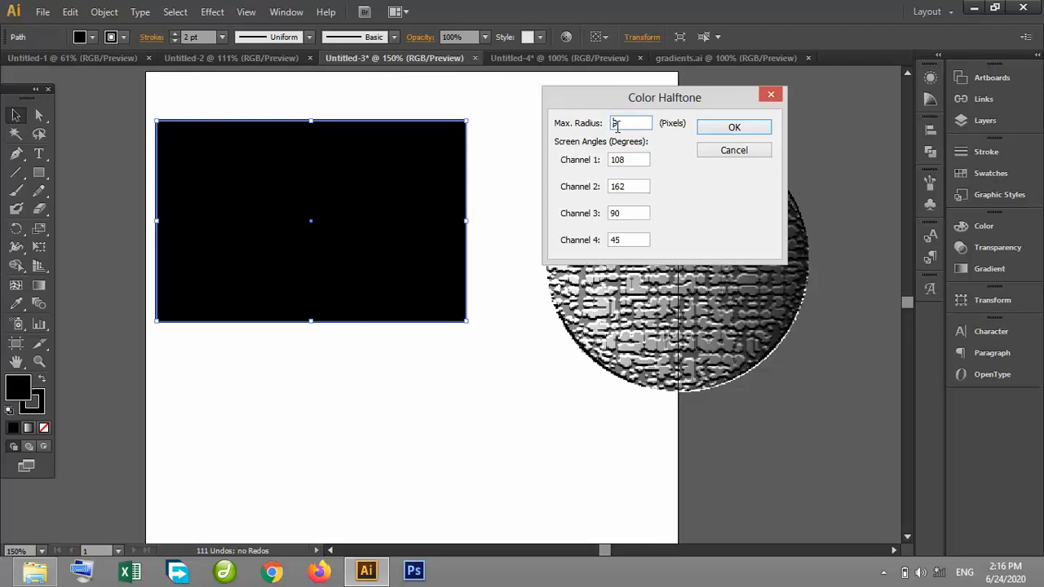
click(734, 128)
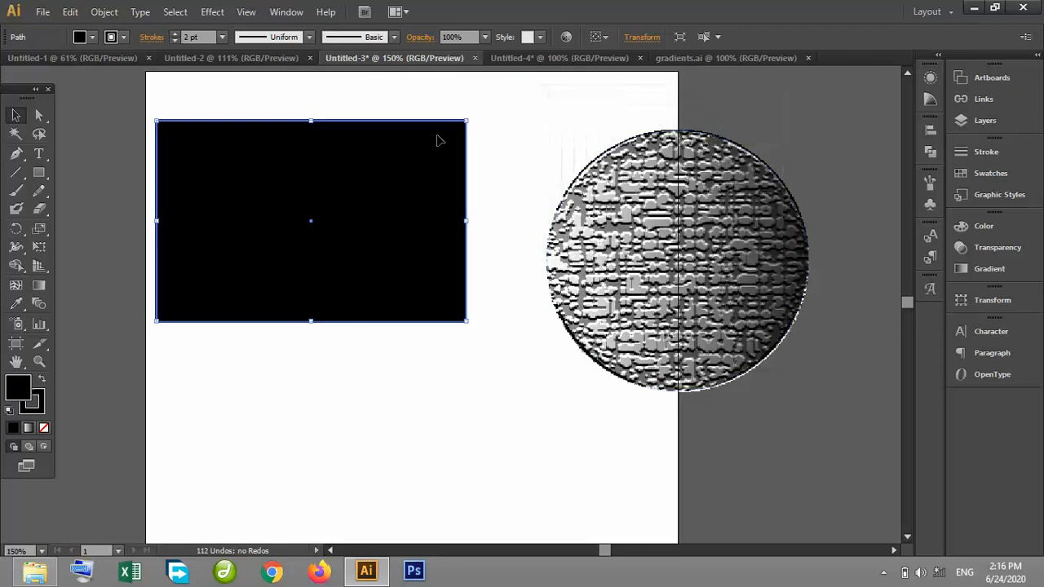
Step: Move the black rectangle down and slightly toward the textured circle
drag(414, 180, 414, 228)
key(ctrl+plus)
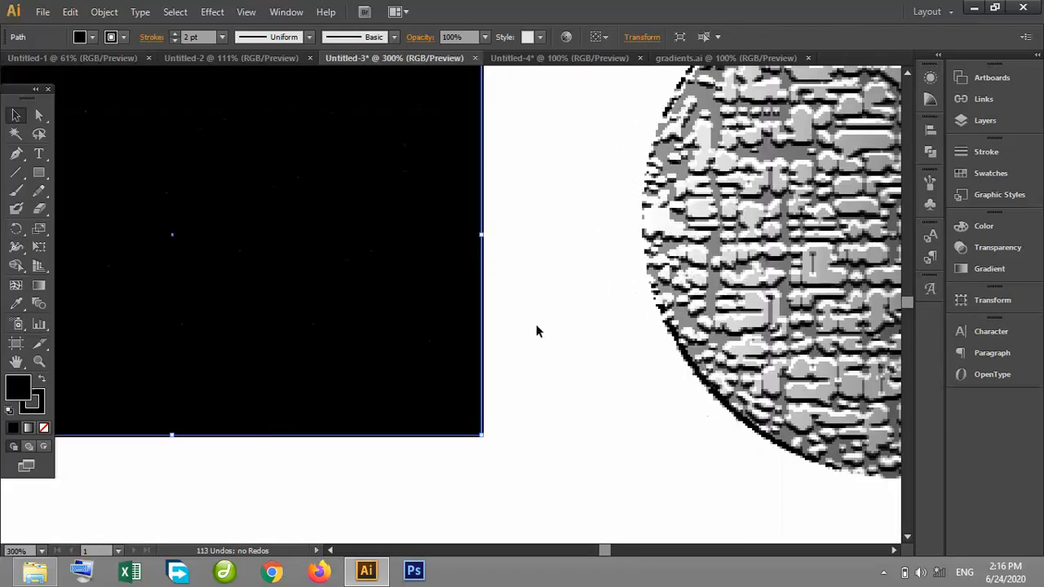
click(536, 332)
drag(351, 267, 449, 309)
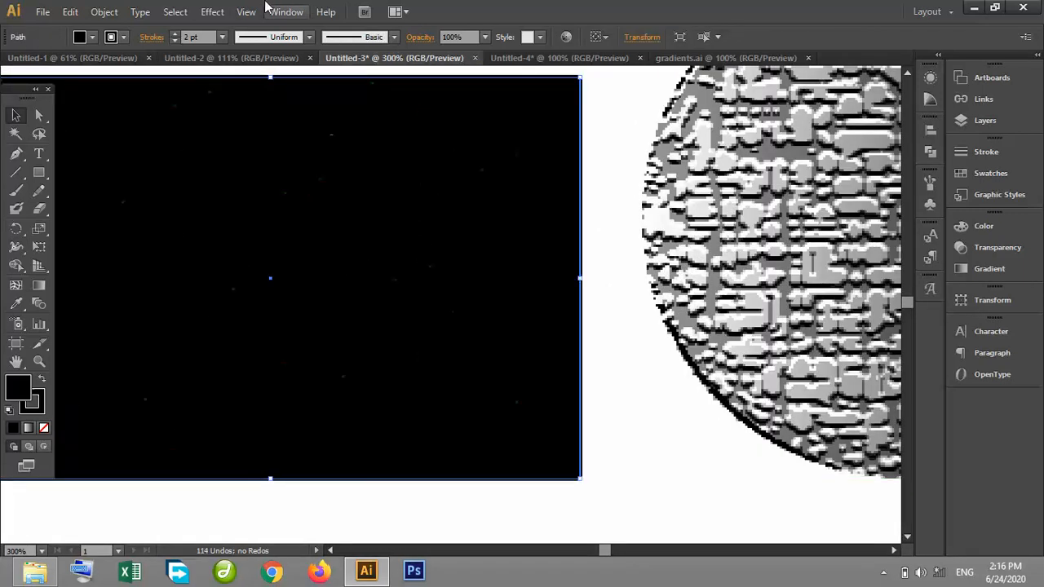
Step: Open the Dry Brush artistic effect for the black rectangle
click(212, 15)
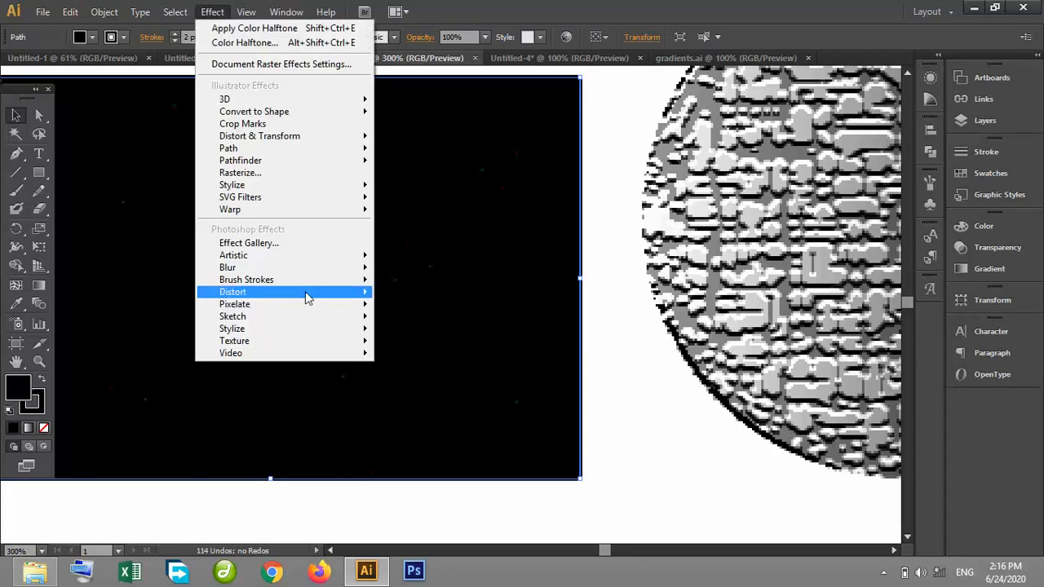
mouse_move(307, 294)
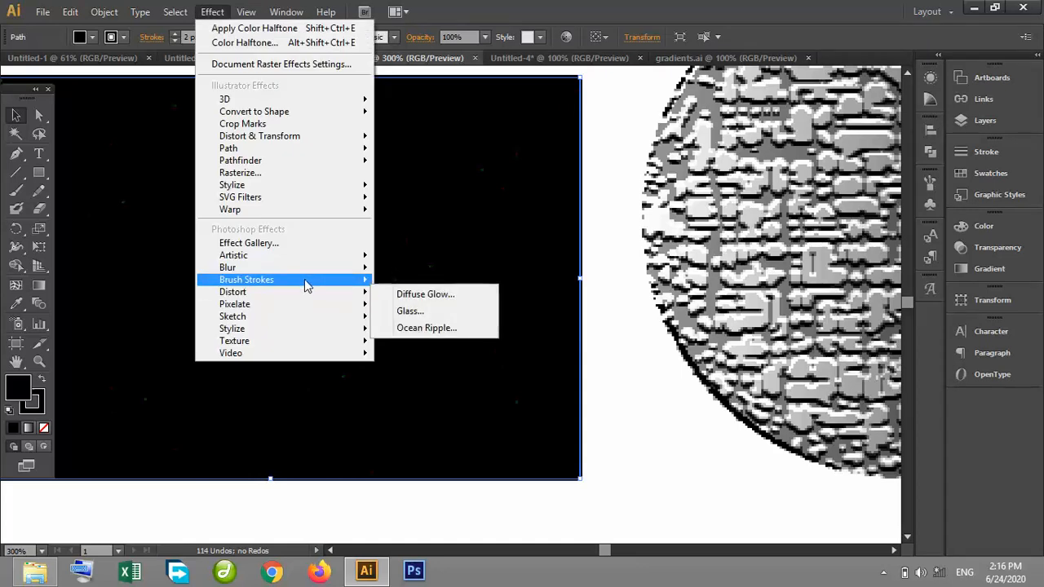
mouse_move(304, 270)
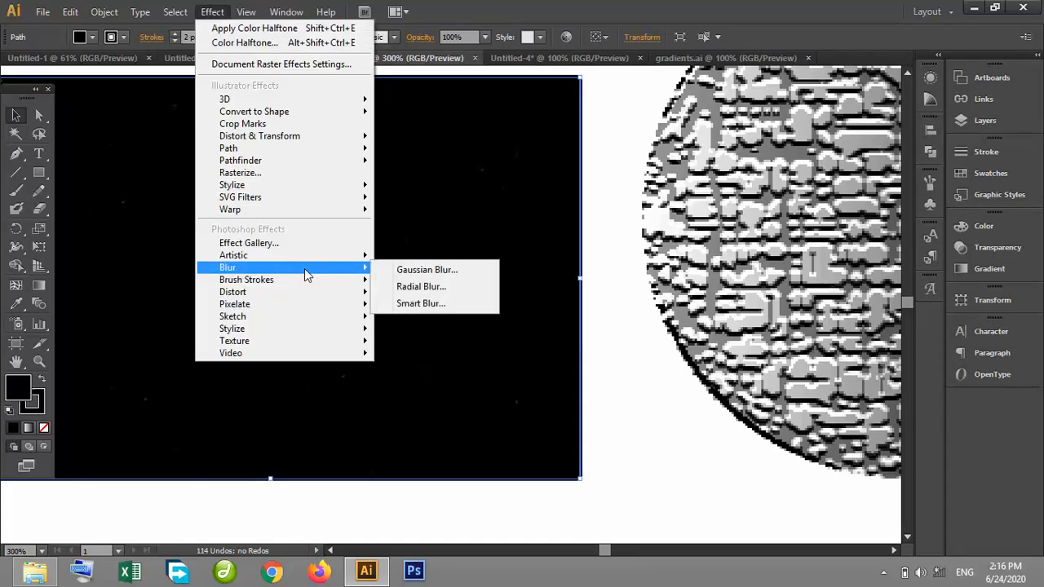
mouse_move(359, 259)
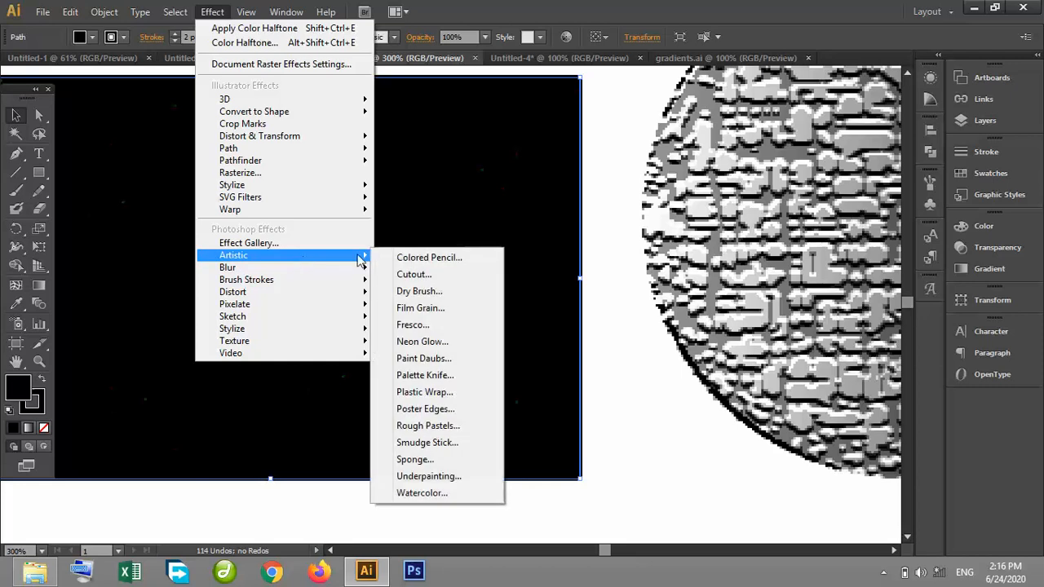
click(431, 291)
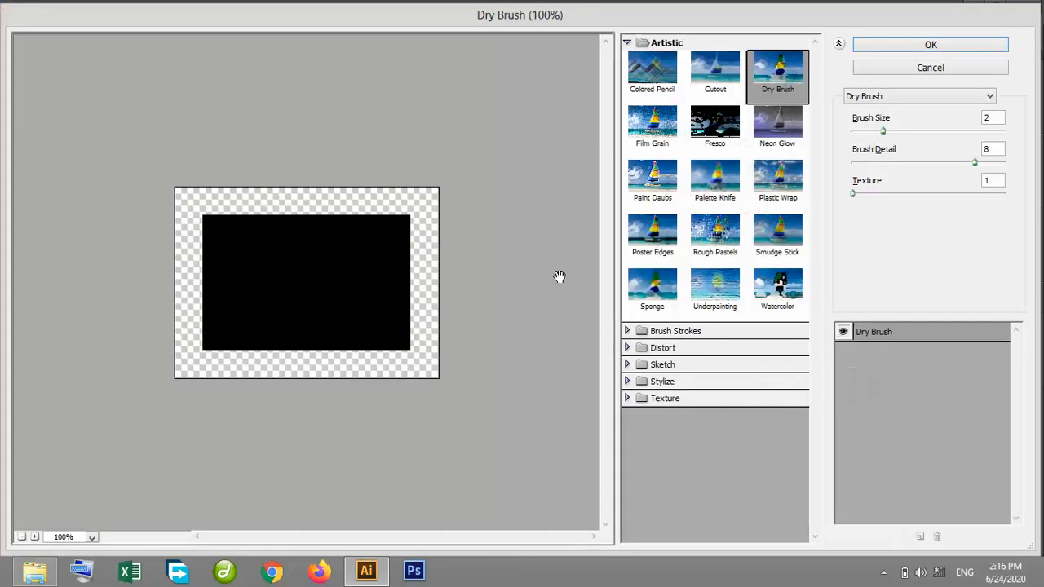
Step: Preview Cutout, Fresco, Plastic Wrap, Palette Knife, Rough Pastels, Poster Edges, Sponge and Underpainting on the rectangle
click(732, 82)
click(730, 143)
click(785, 189)
click(723, 194)
click(727, 249)
click(646, 254)
click(655, 297)
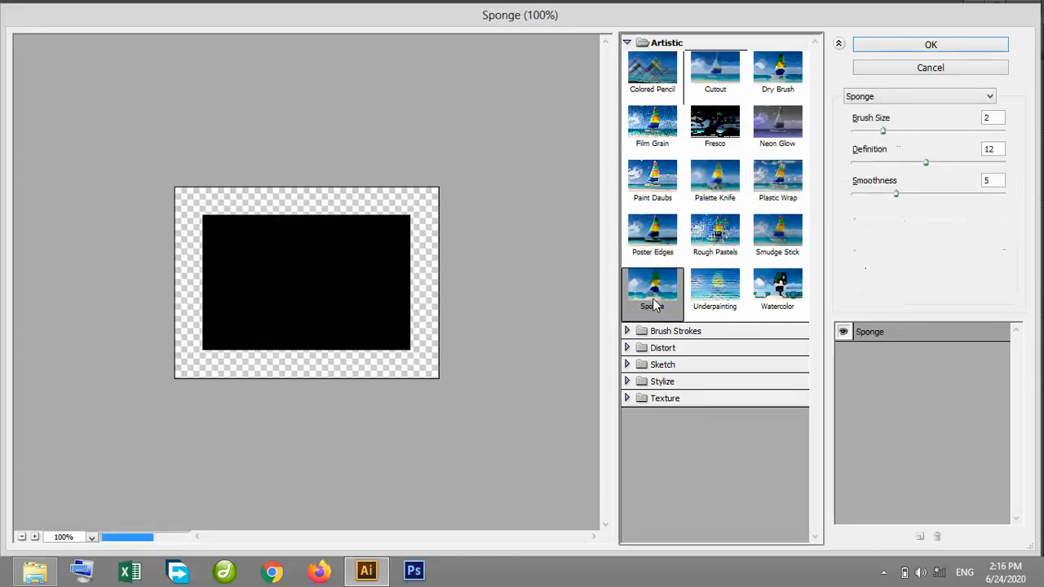
click(695, 303)
Step: Apply the Sponge effect to the black rectangle and clear the selection
click(652, 286)
click(932, 44)
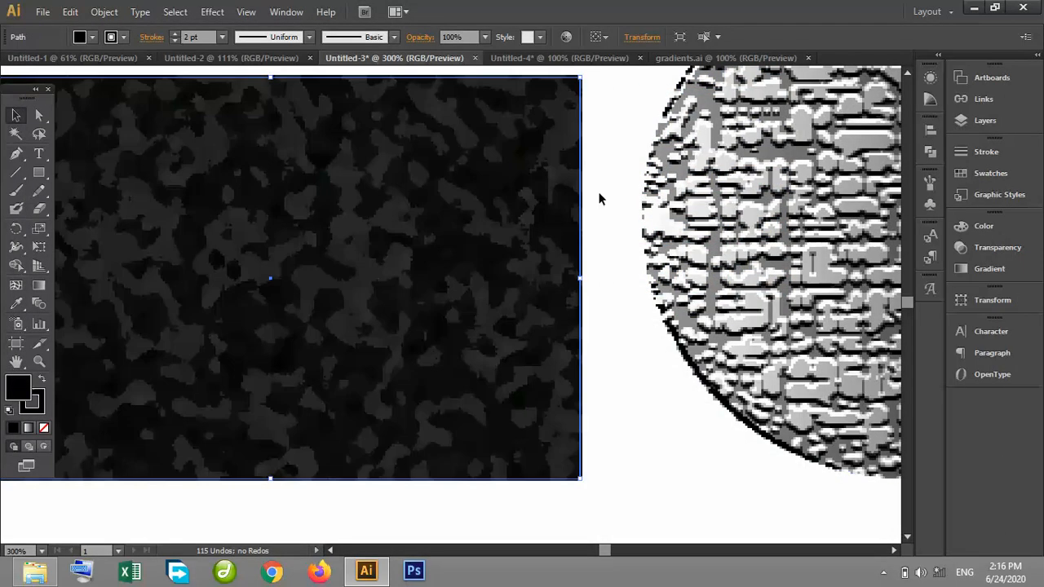
click(610, 258)
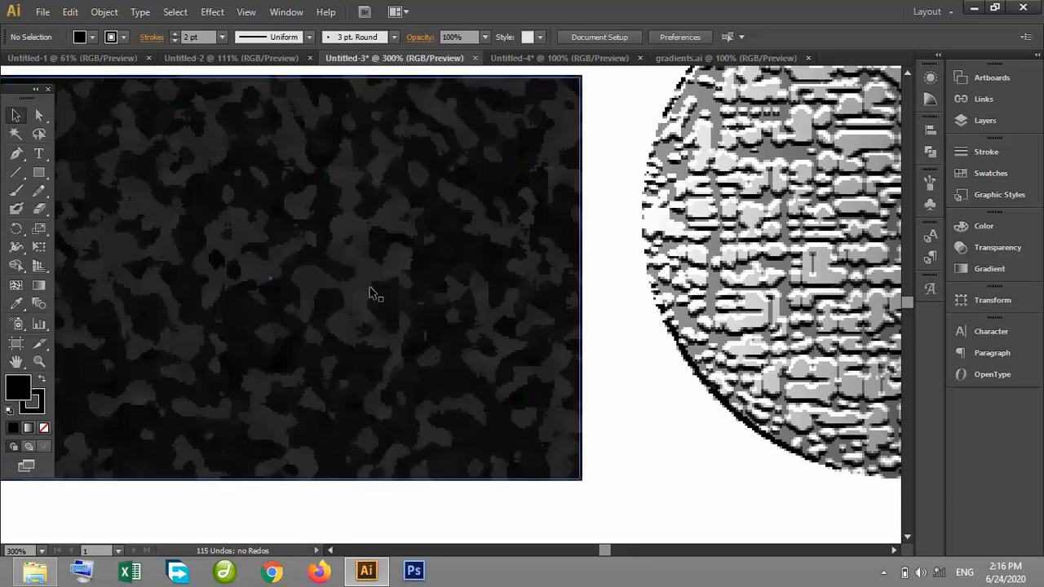
Step: Move the sponge-textured rectangle up on the artboard and deselect it
key(ctrl+minus)
drag(424, 327, 408, 217)
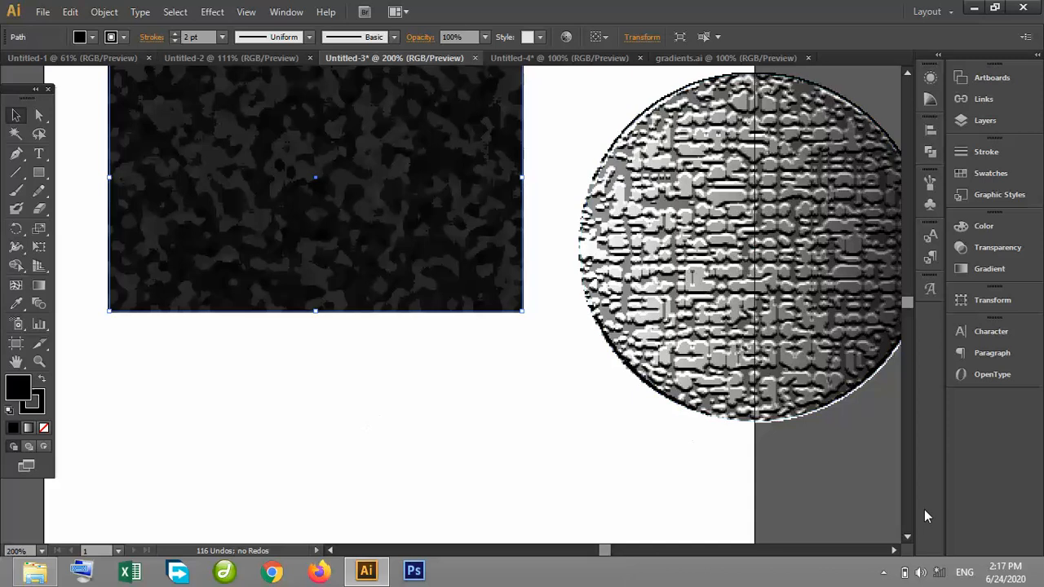
click(906, 536)
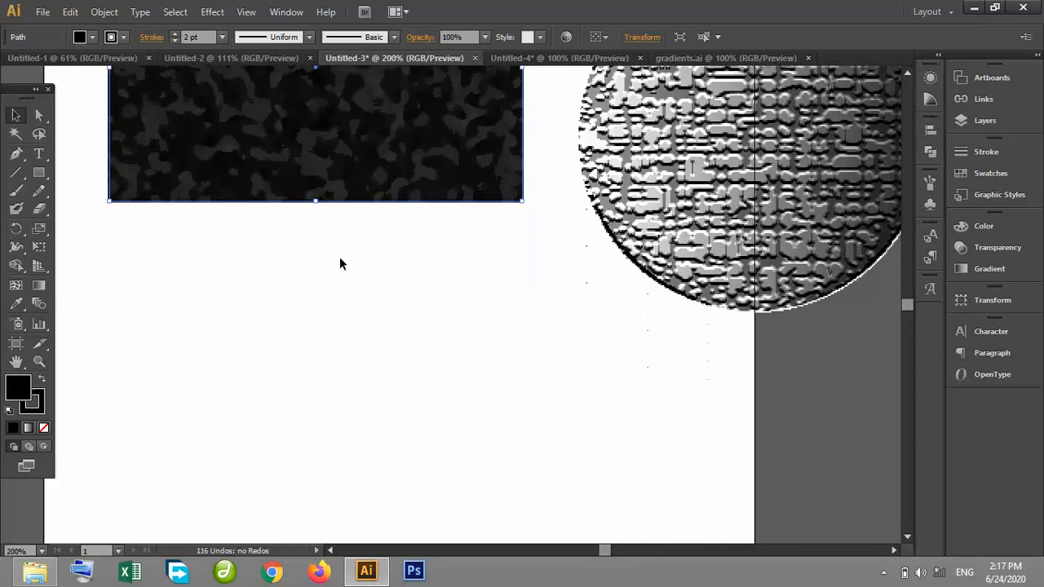
click(339, 257)
Step: Draw a long horizontal line below the textured rectangle and set its stroke weight to 6 pt
click(16, 172)
mouse_move(149, 379)
mouse_down()
mouse_move(336, 407)
mouse_move(574, 405)
mouse_up()
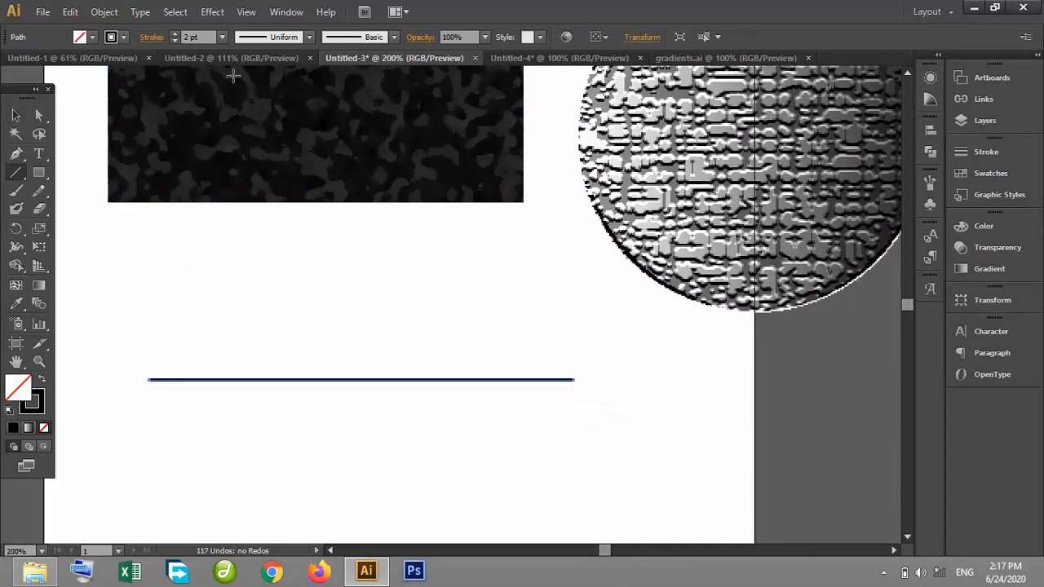
click(175, 34)
click(176, 33)
click(176, 33)
click(176, 34)
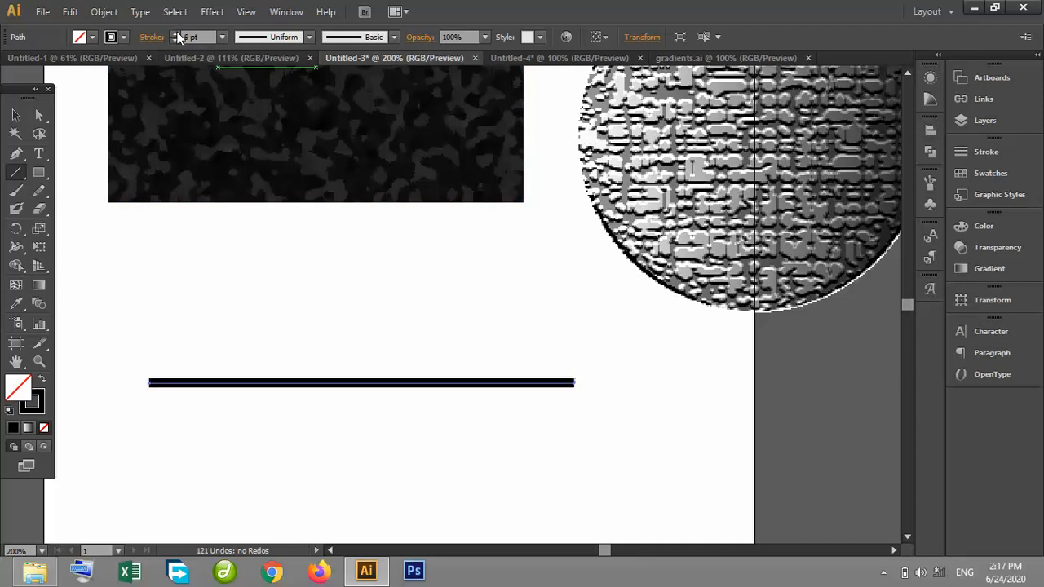
Step: Move the thick horizontal line up, closer to the textured rectangle
click(16, 115)
click(291, 305)
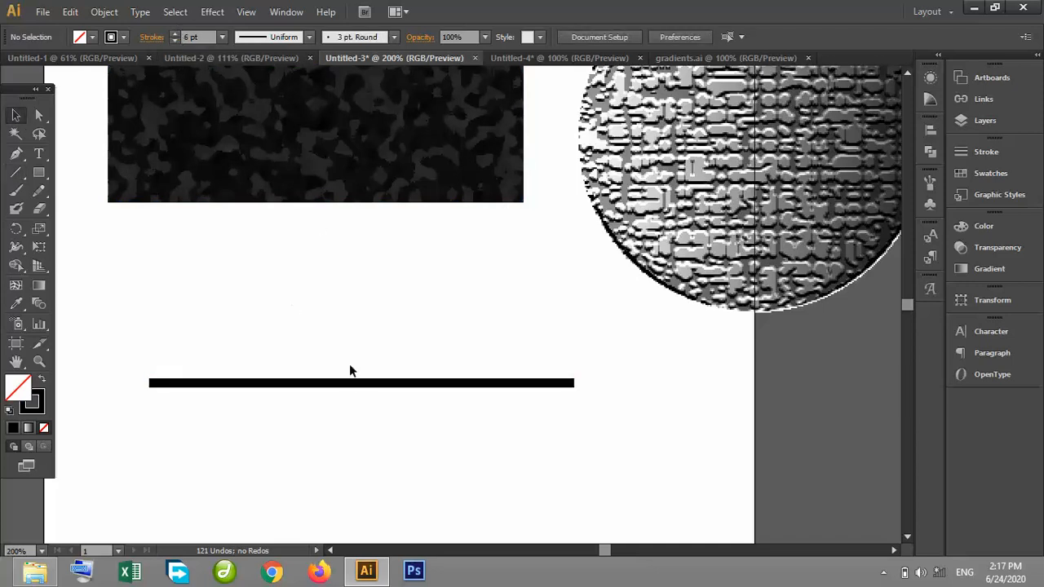
drag(356, 386, 340, 329)
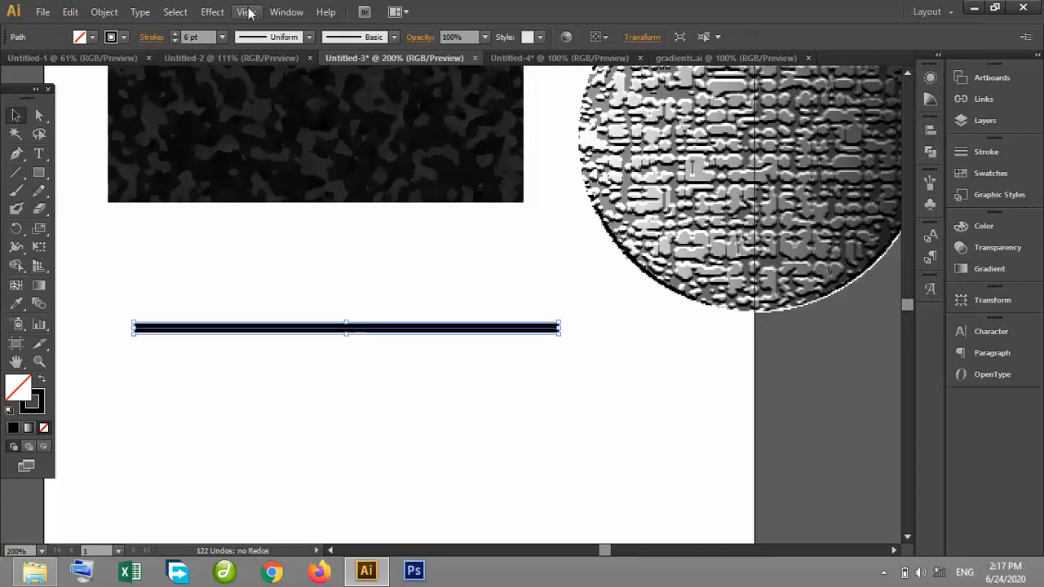
Step: Open the Scribble effect options for the thick horizontal line and try stroke widths of 3 px and 1 px
click(213, 13)
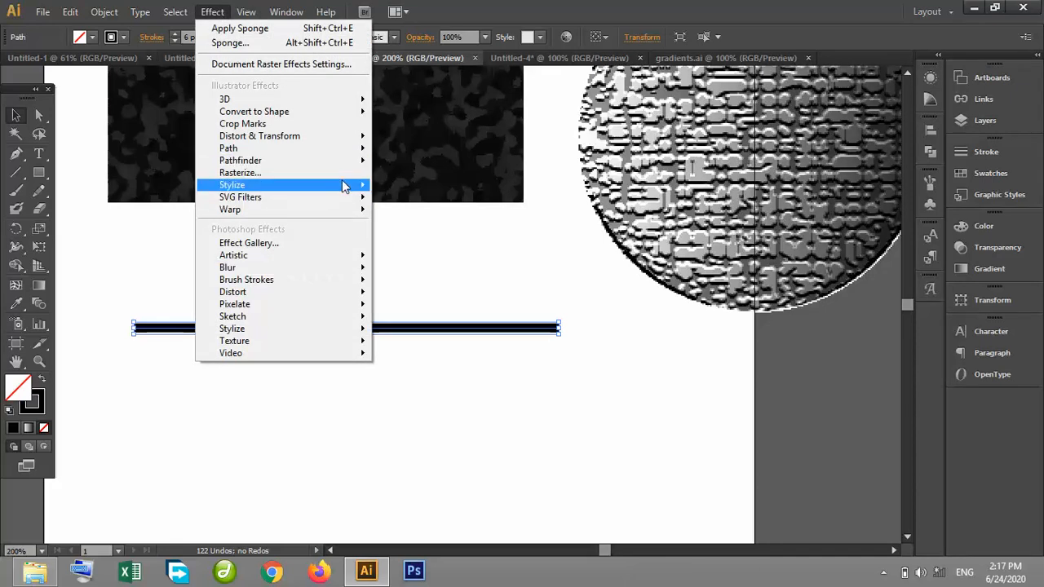
mouse_move(343, 185)
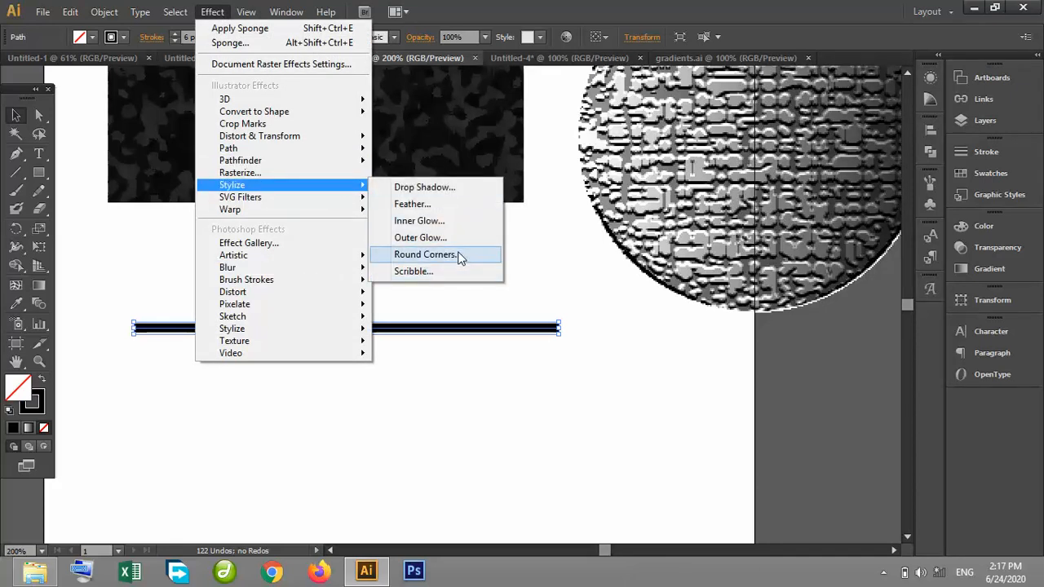
click(459, 272)
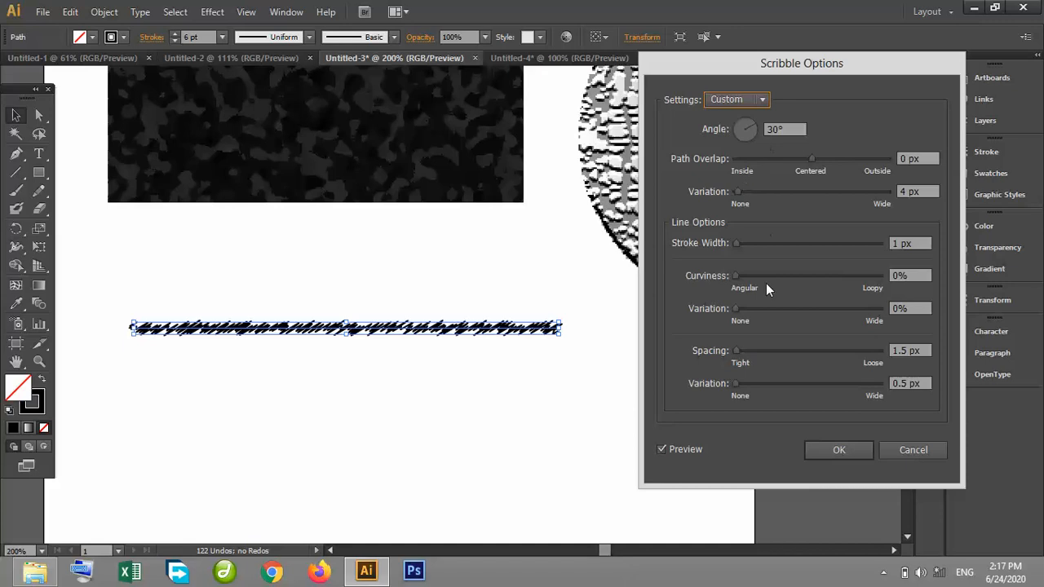
drag(736, 244, 736, 241)
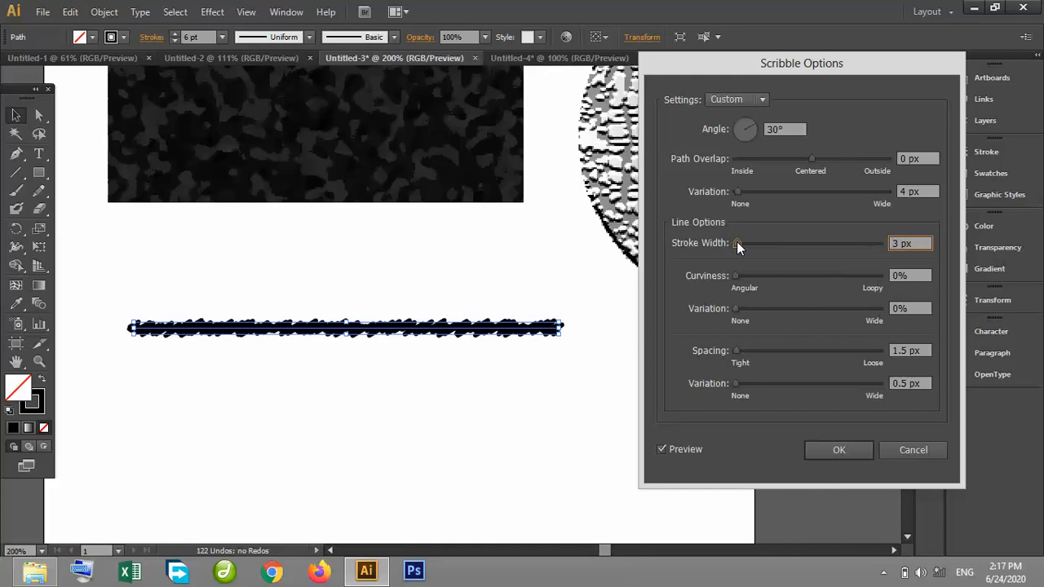
drag(736, 242, 736, 243)
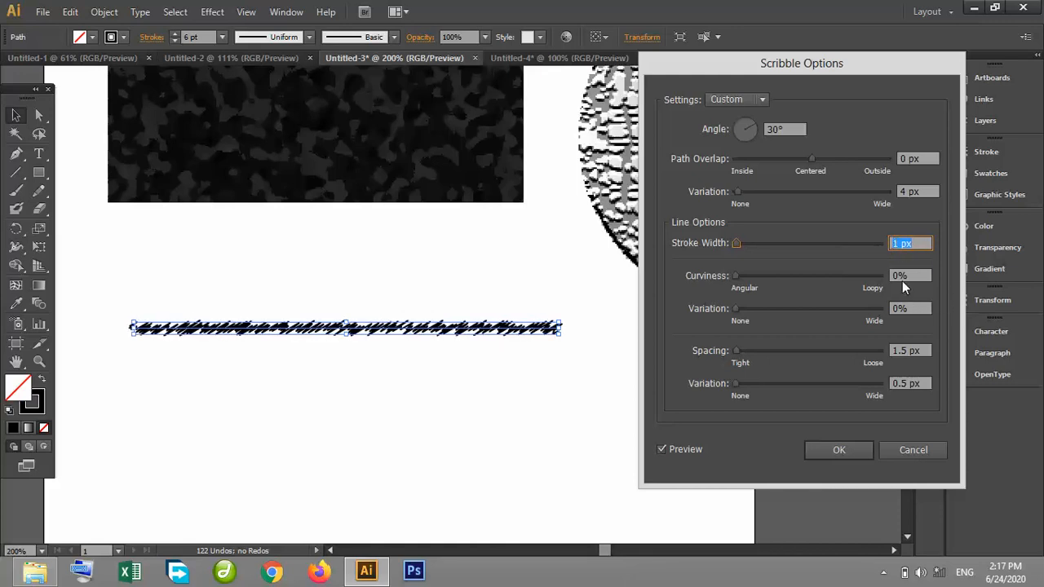
Step: Raise the scribble's curviness to 43%
click(899, 276)
key(Up)
key(Up)
key(Up)
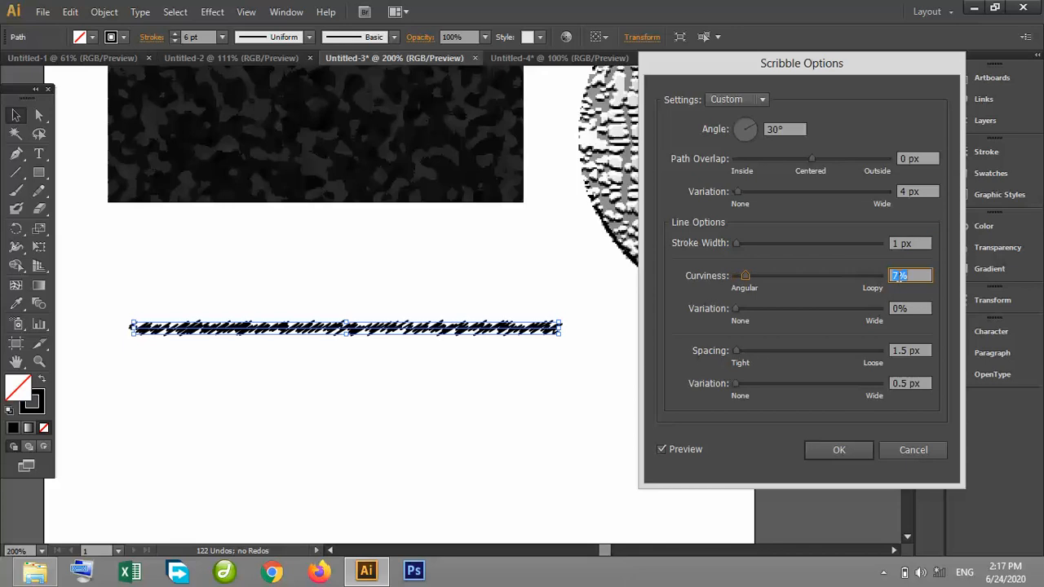
key(Up)
key(Up)
key(Up)
key(Up)
key(Up)
key(Up)
key(Up)
key(Up)
key(Up)
key(Up)
key(Up)
key(Up)
key(Up)
key(Up)
key(Up)
key(Up)
key(Up)
key(Up)
key(Up)
key(Up)
key(Up)
key(Up)
key(Up)
key(Up)
key(Up)
key(Up)
key(Up)
key(Up)
key(Up)
key(Up)
key(Up)
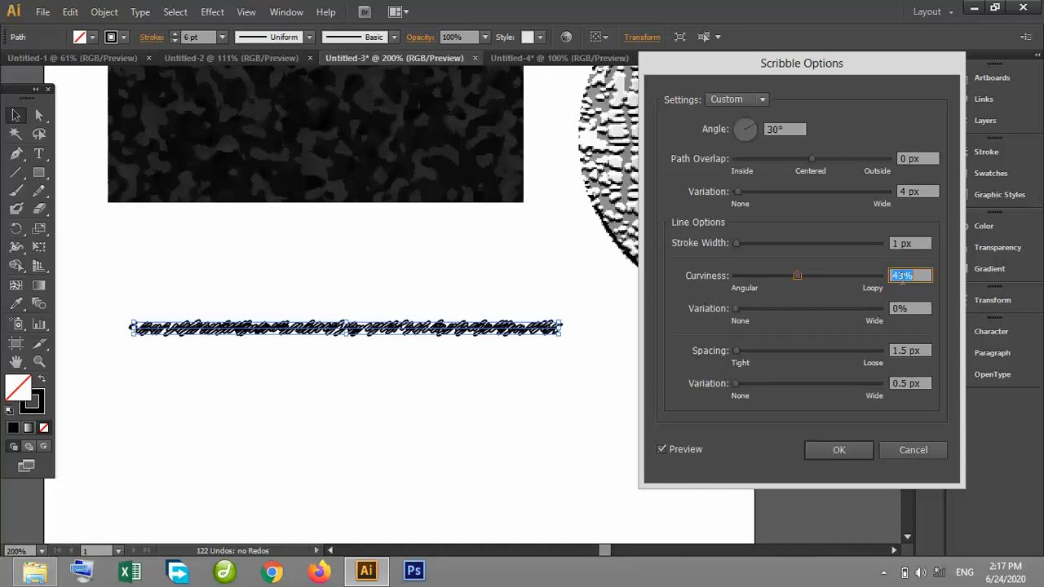
Step: Set the variation of the scribble's curviness to 24%
click(896, 307)
key(Up)
key(Up)
key(Up)
key(Up)
key(Up)
key(Up)
key(Up)
key(Up)
key(Up)
key(Up)
key(Up)
key(Up)
key(Up)
key(Up)
key(Up)
key(Up)
key(Up)
key(Up)
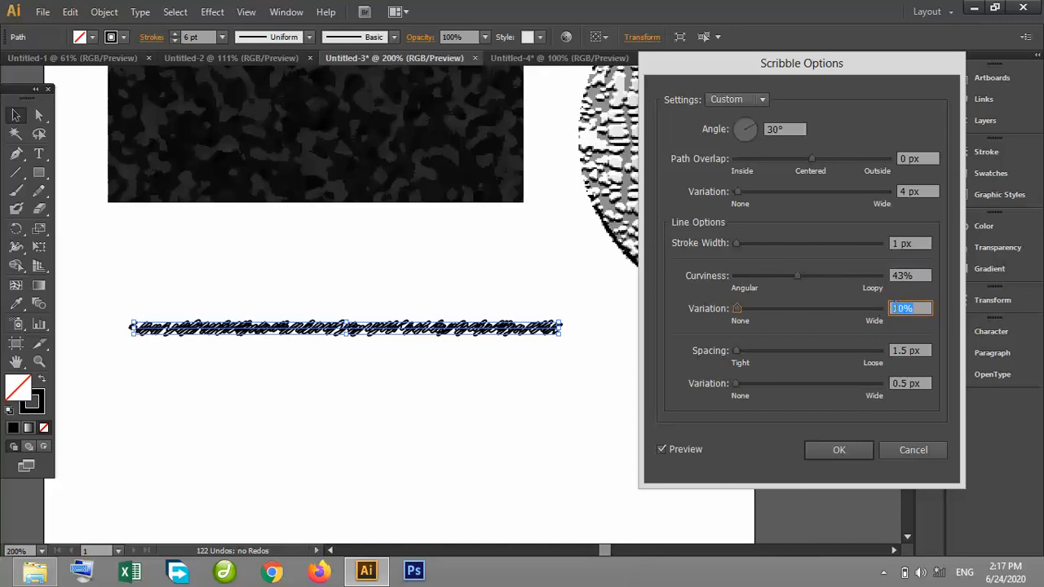
key(Up)
key(Up)
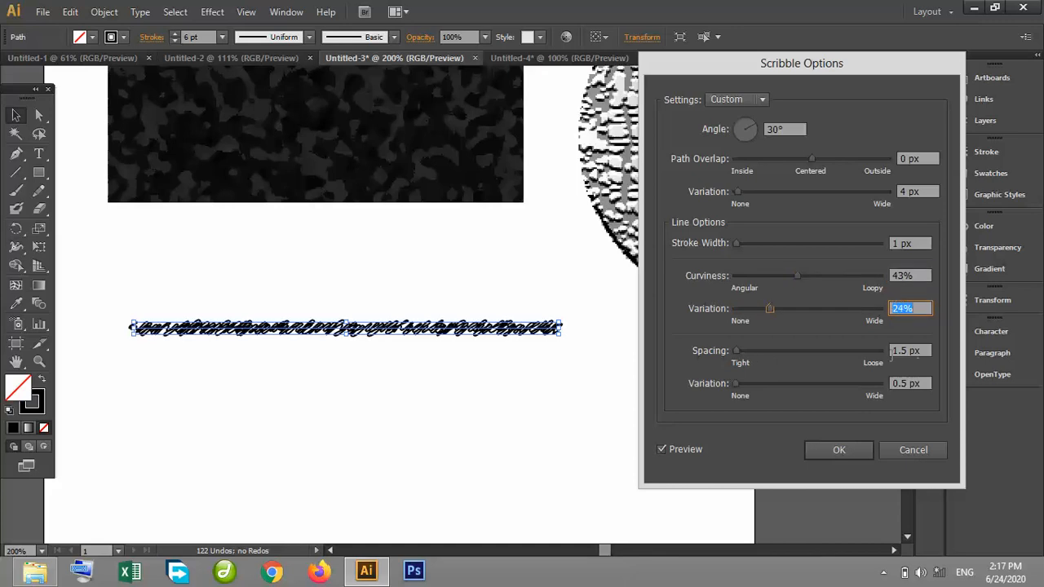
Step: Try wider spacing for the scribble strokes, then bring the spacing down to 2 px
key(Tab)
key(Up)
key(Up)
key(Up)
key(Up)
key(Up)
key(Up)
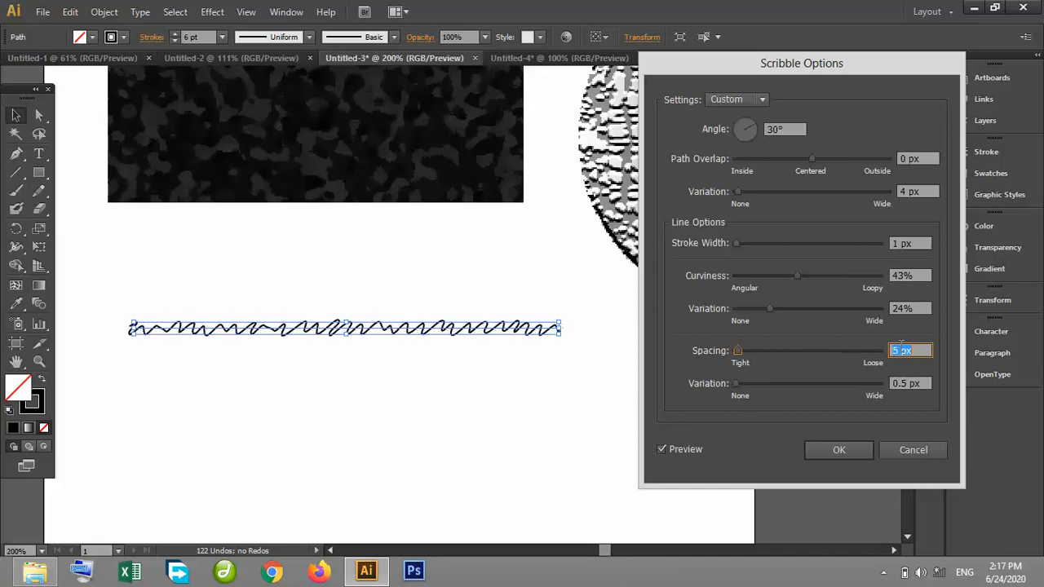
key(Up)
key(Up)
key(Up)
key(Up)
key(Up)
key(Up)
key(Up)
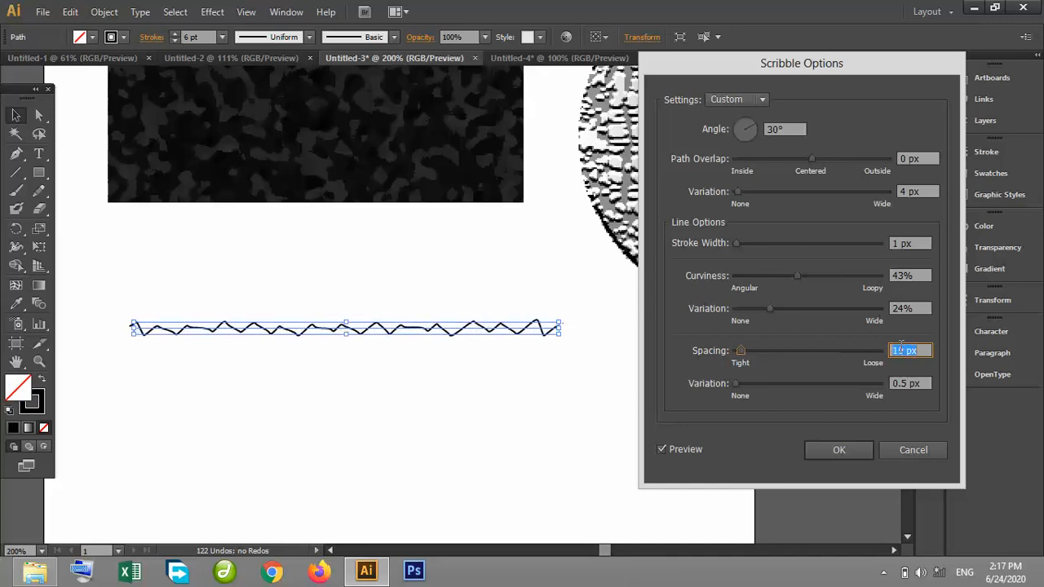
key(Down)
key(Down)
key(Down)
key(Down)
key(Down)
key(Down)
key(Down)
key(Down)
key(Down)
key(Down)
key(Down)
key(Down)
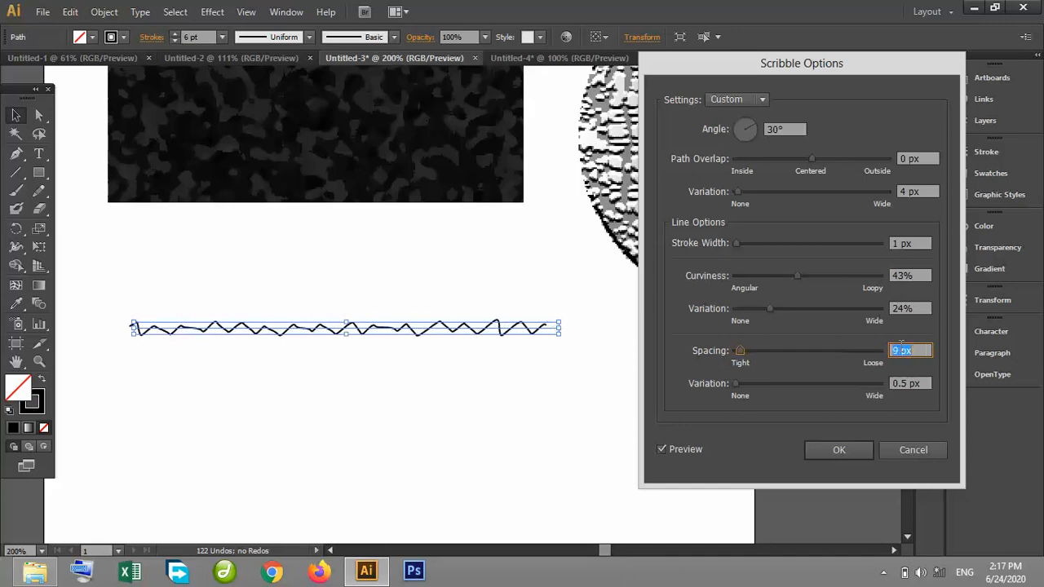
Step: Try higher values for the spacing variation of the scribble and bring it down to 0 px
click(900, 384)
key(Up)
key(Up)
key(Up)
key(Up)
key(Down)
key(Down)
key(Down)
key(Down)
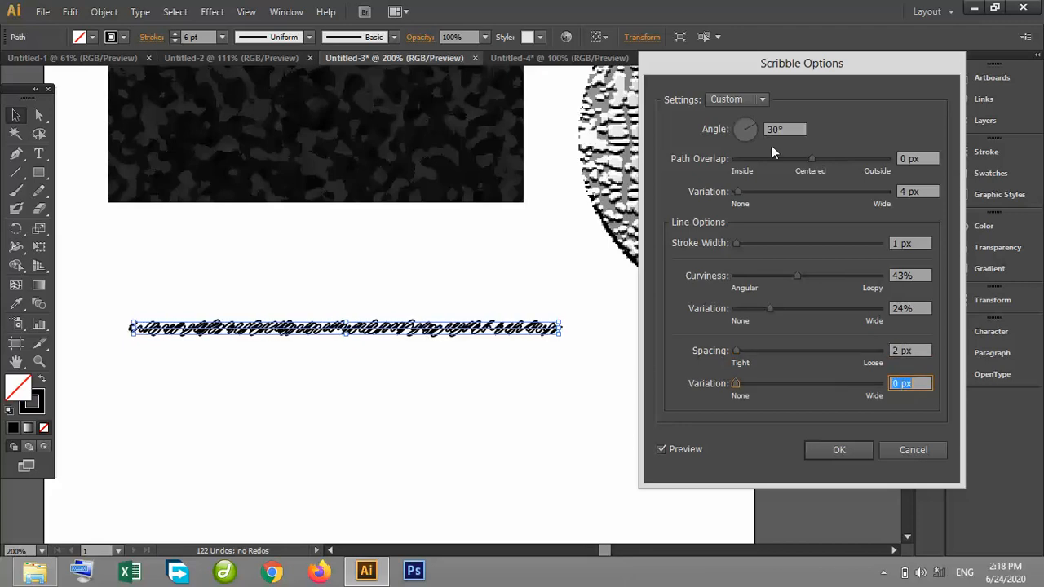
Step: Try the Childlike, Dense and Loose scribble presets on the line
click(741, 99)
click(739, 152)
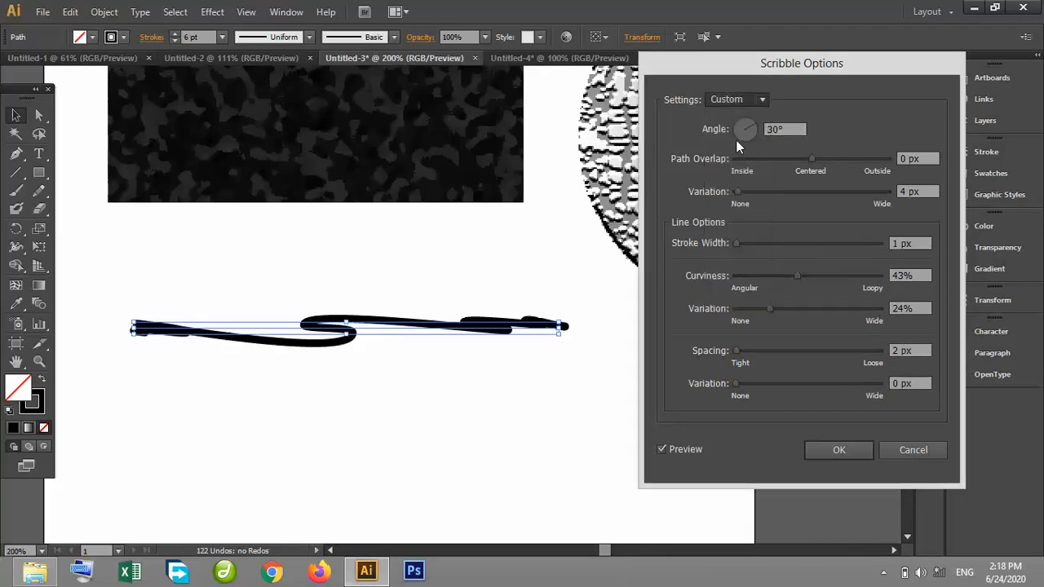
click(728, 106)
click(735, 167)
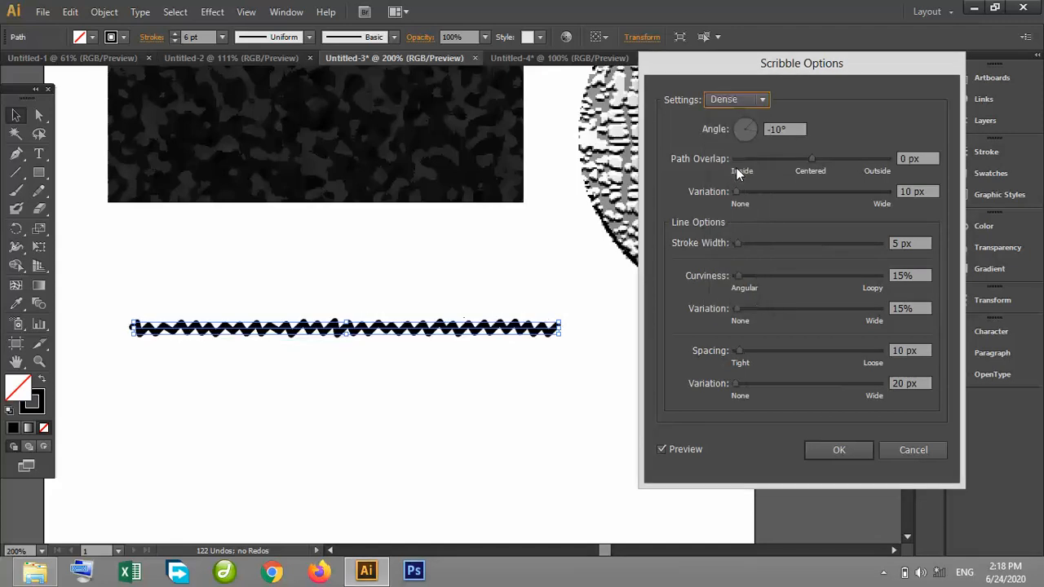
click(724, 101)
click(731, 189)
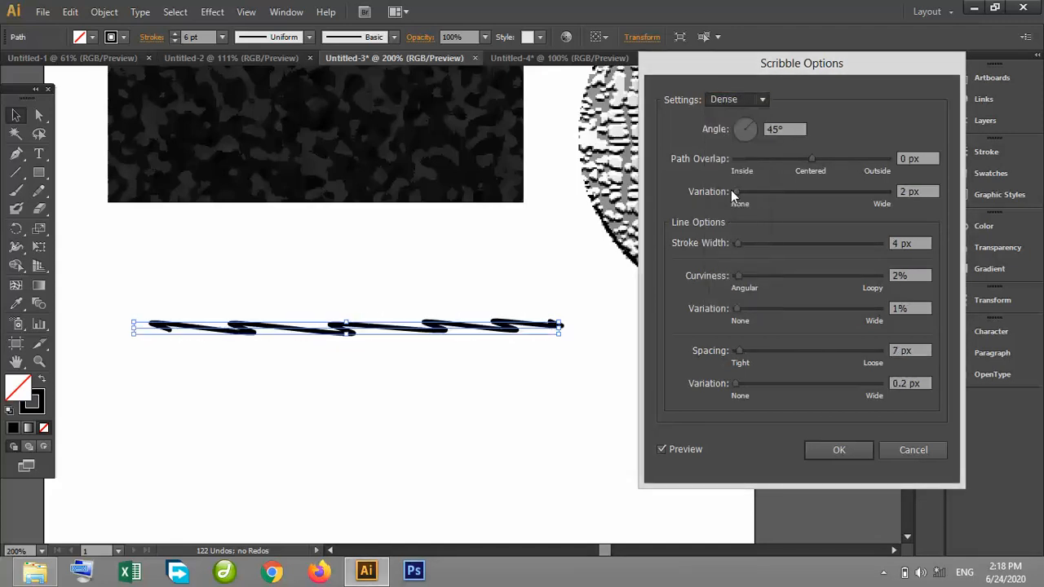
Step: Try the Sharp, Sketch and Snarl scribble presets on the line
click(725, 98)
click(739, 220)
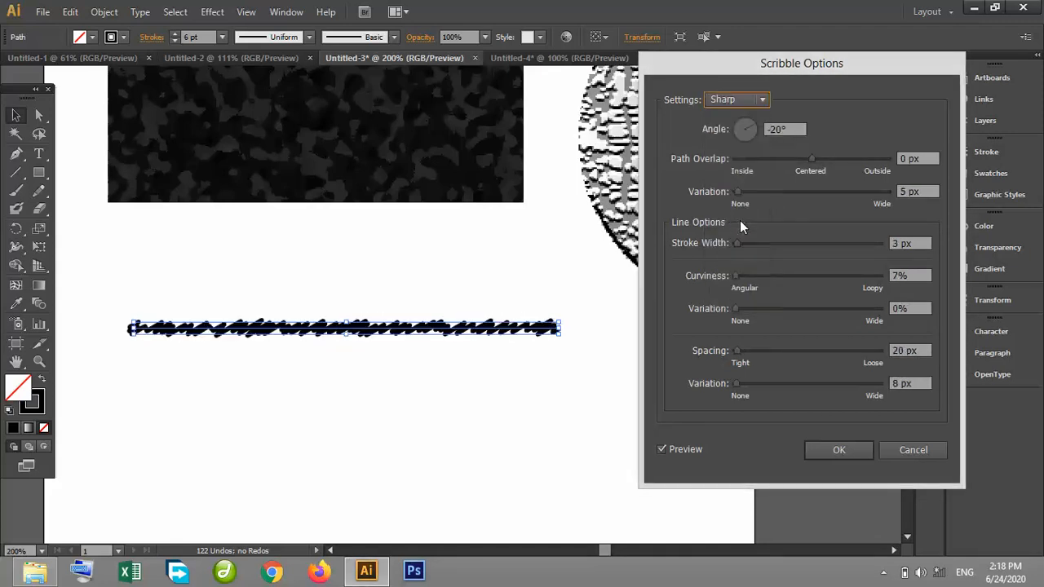
click(736, 100)
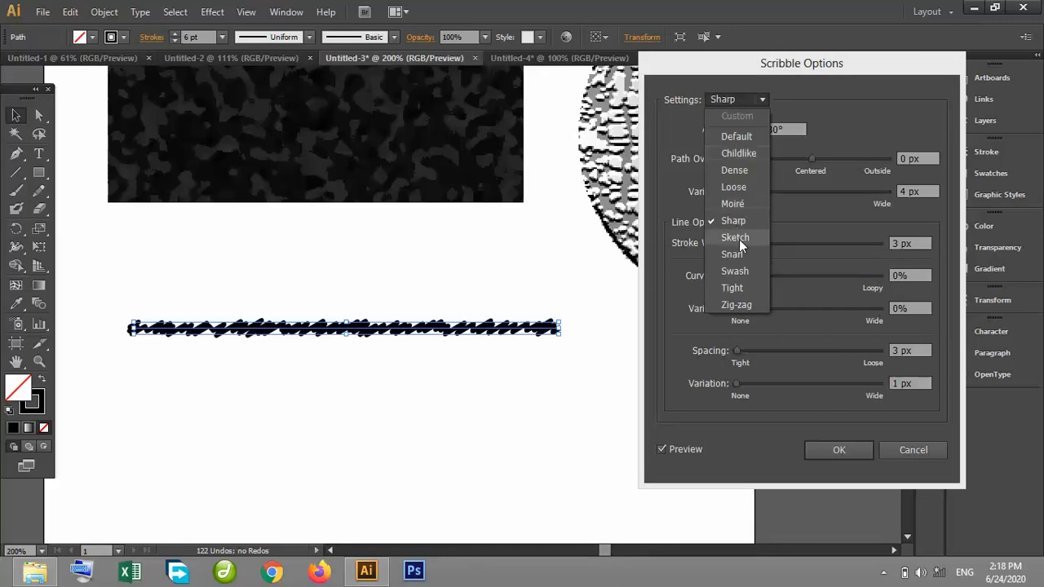
click(739, 239)
click(731, 102)
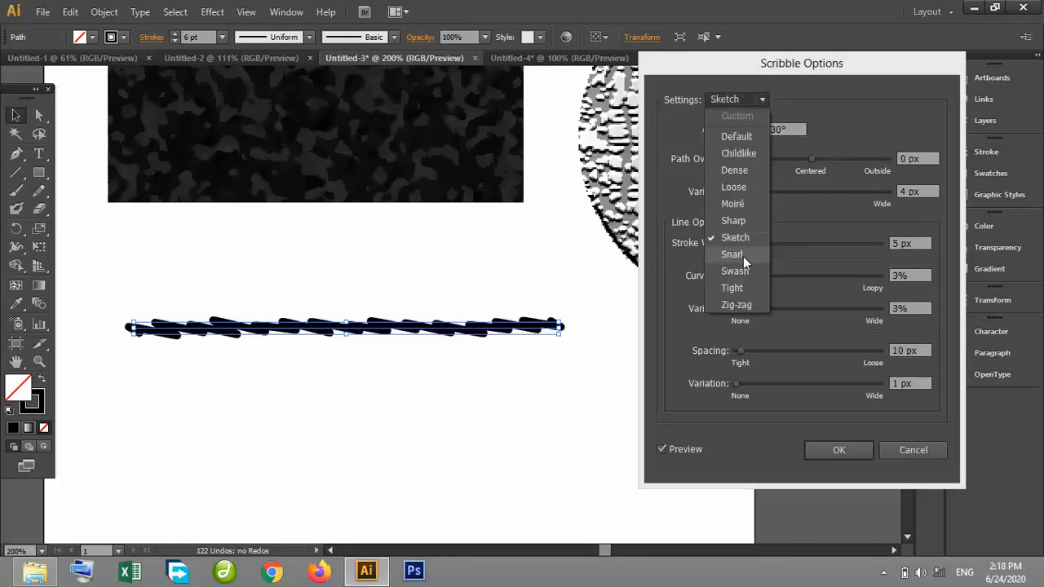
click(743, 256)
Step: Apply the Scribble effect to the line with the Tight preset and clear the selection
click(713, 98)
click(748, 283)
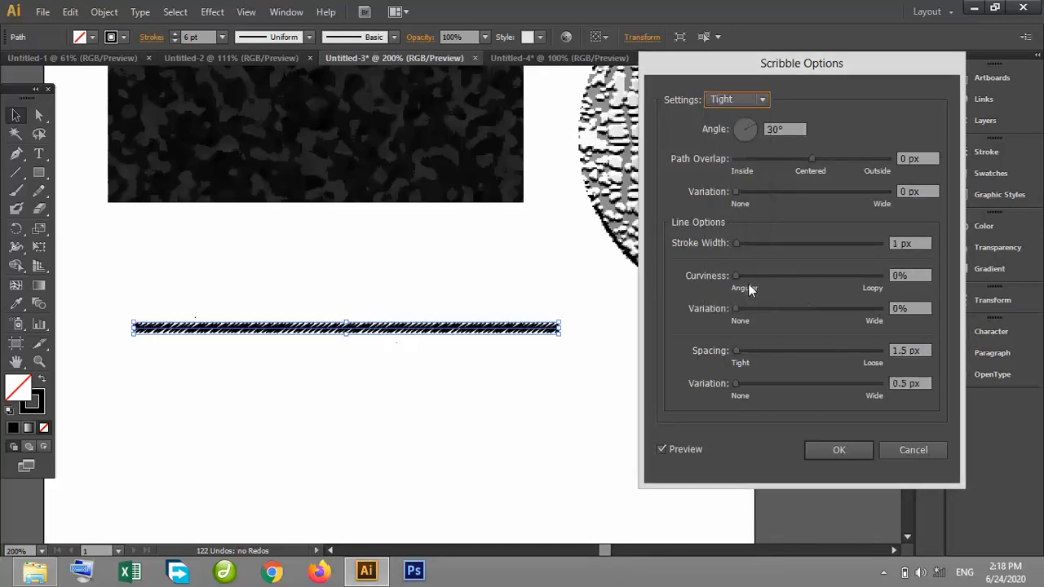
click(850, 456)
click(588, 329)
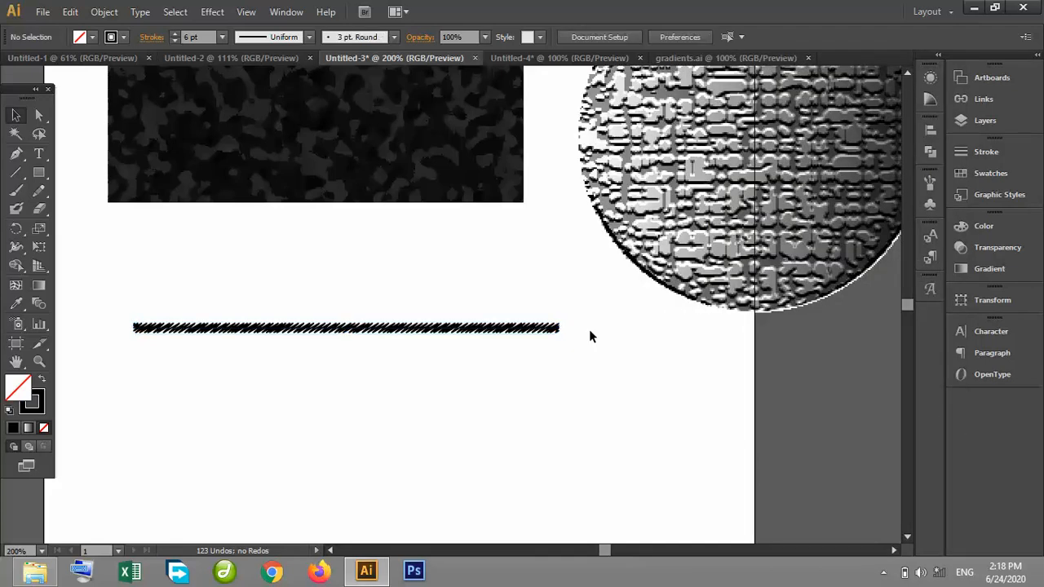
Step: Shift the scribbled line slightly to the right, set its opacity to 40% and deselect it
mouse_move(456, 336)
mouse_down()
mouse_move(569, 212)
mouse_move(571, 119)
mouse_move(788, 137)
mouse_move(477, 326)
mouse_up()
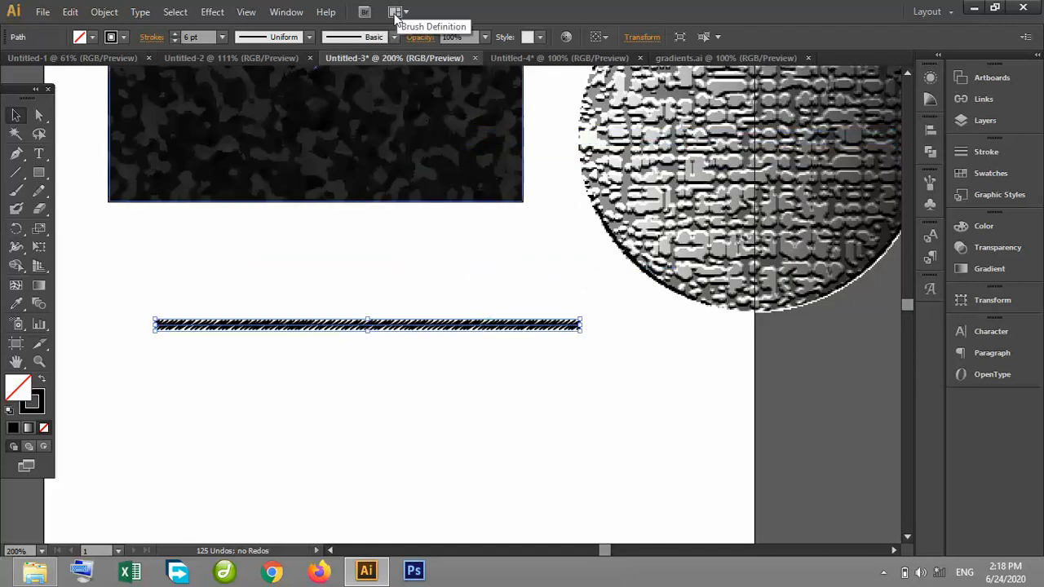
click(483, 38)
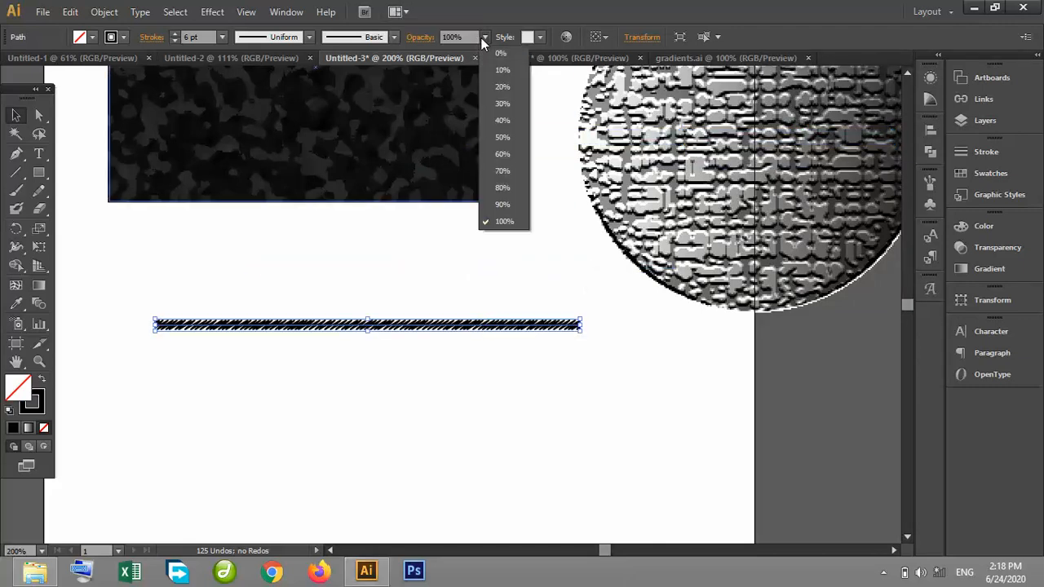
click(507, 124)
click(478, 240)
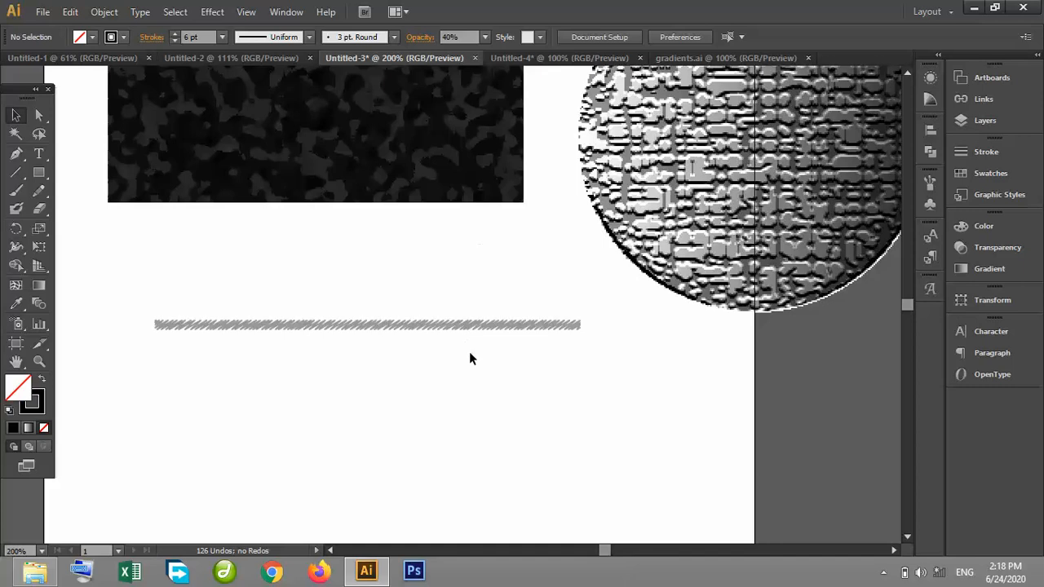
Step: Move the sponge-textured rectangle down and slightly to the right, closer to the scribbled line
drag(386, 177, 411, 220)
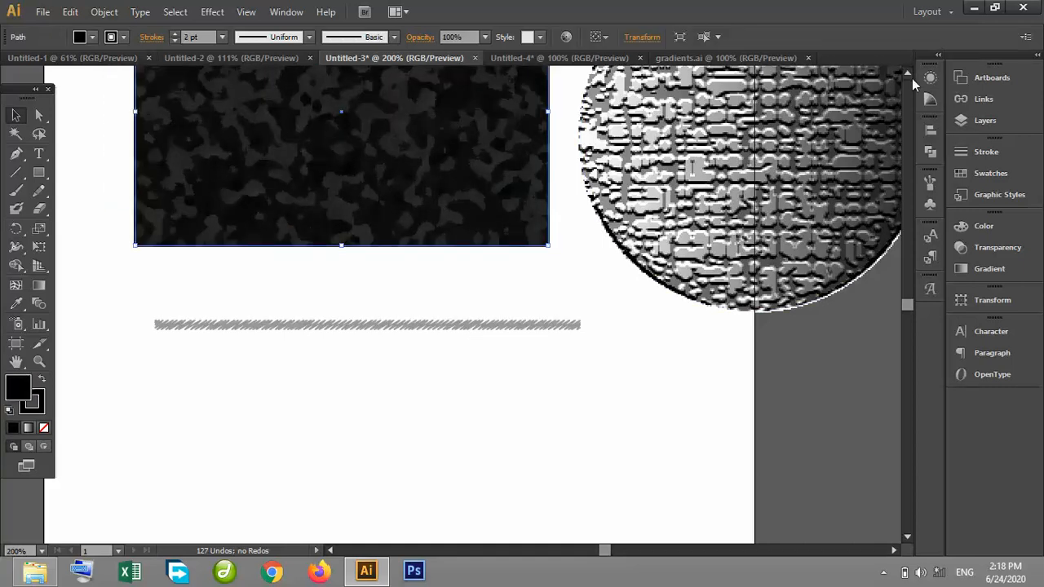
scroll(911, 78, up, 4)
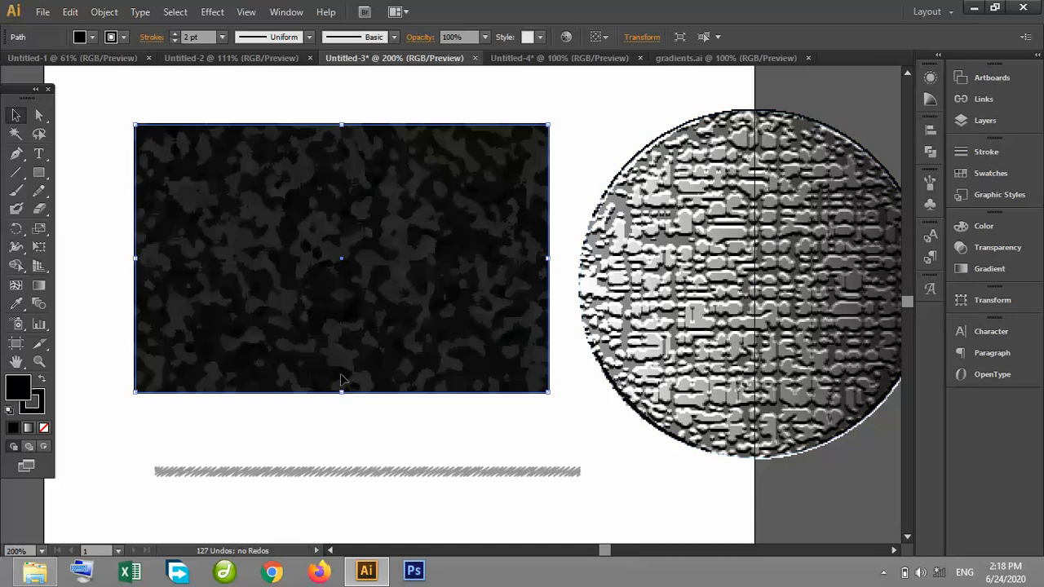
Step: Move the textured gradient circle slightly to the left, closer to the sponge-textured rectangle
click(613, 126)
click(422, 275)
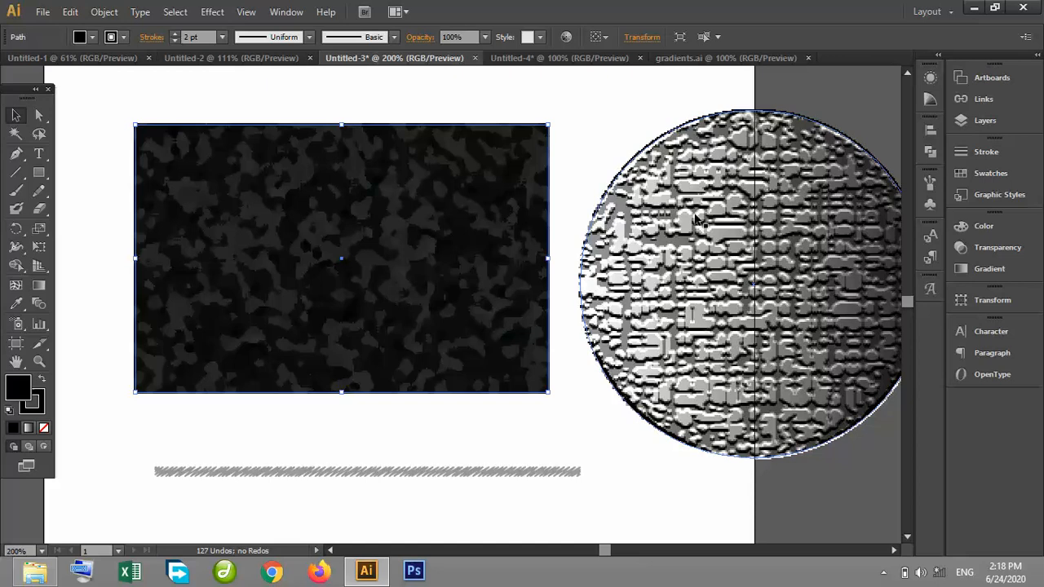
drag(709, 228, 695, 223)
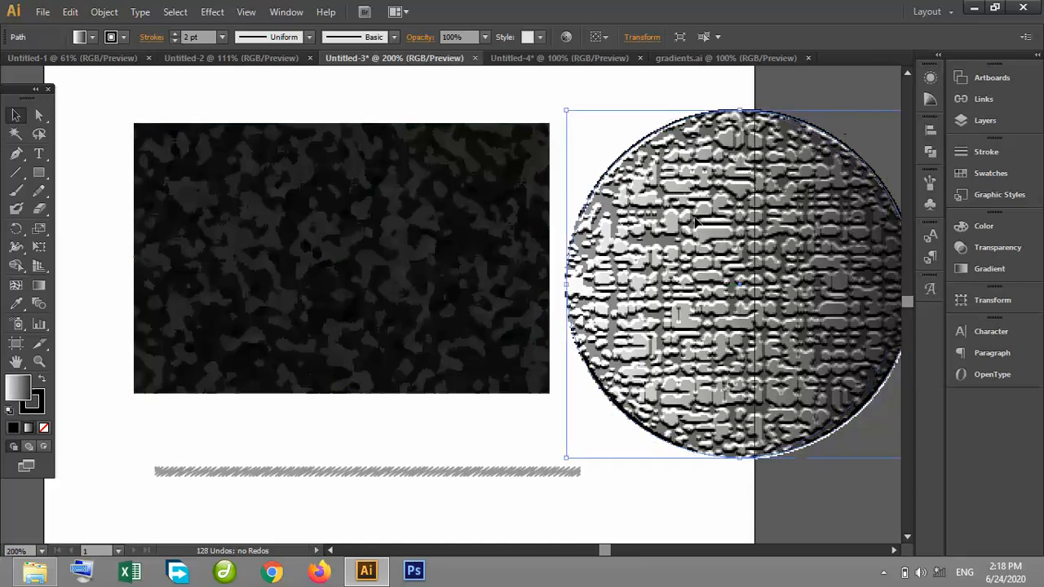